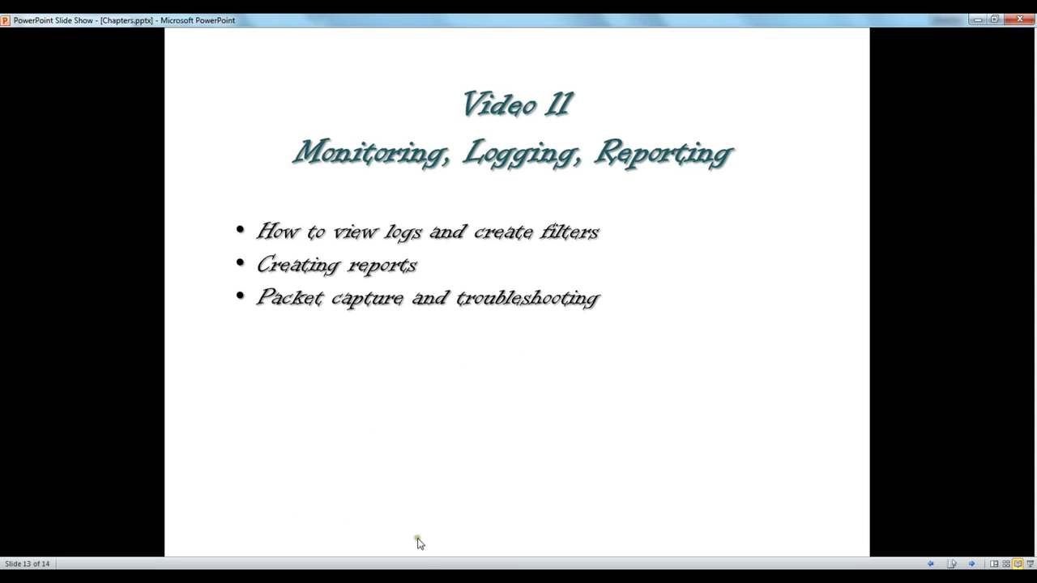
# Switch to the browser, sign in to the Palo Alto firewall as admin, and display the traffic logs
pyautogui.hotkey('alt', 'Tab')
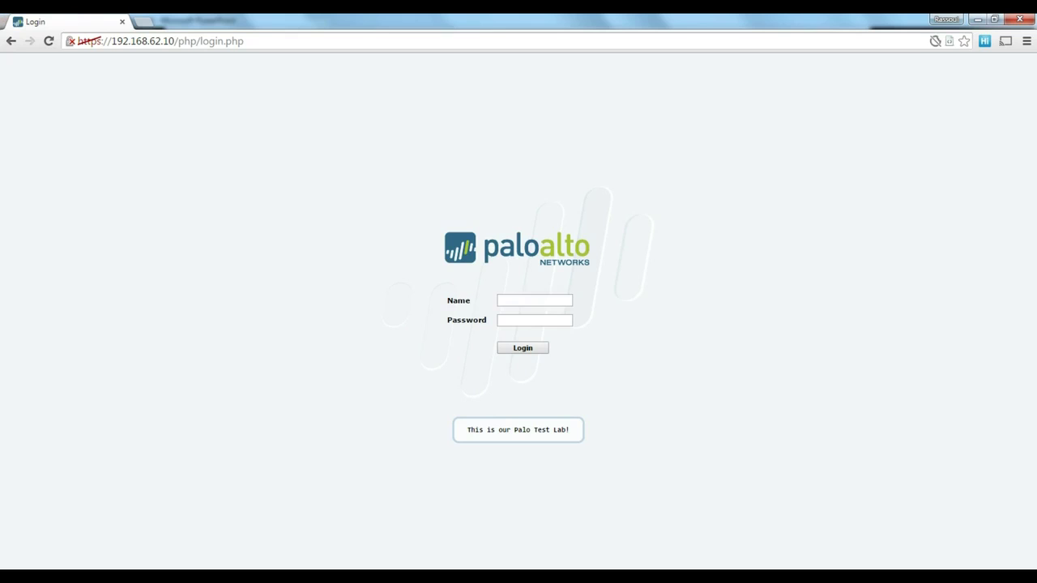
pyautogui.write('admin')
pyautogui.press('Tab')
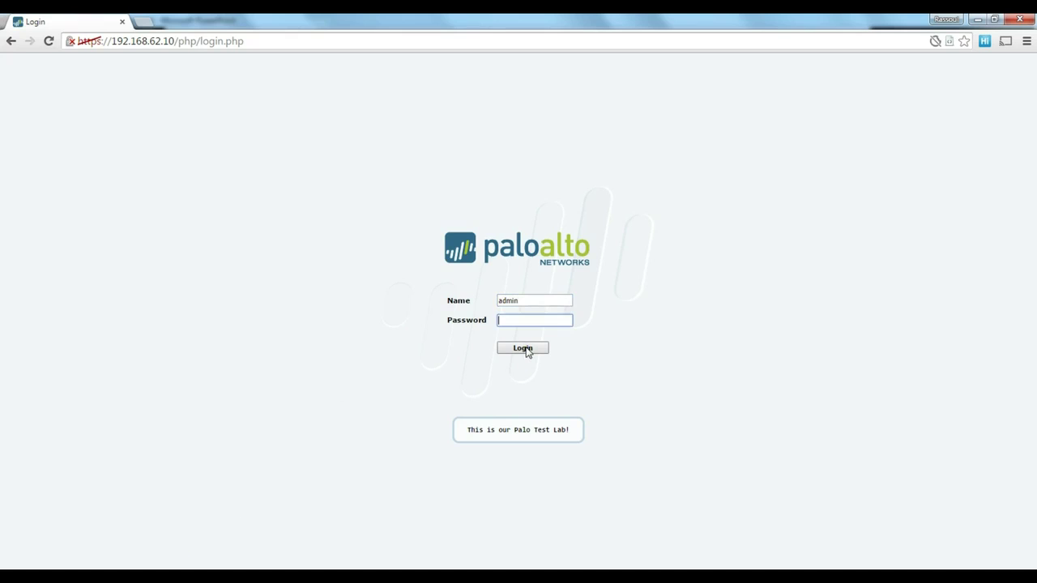
pyautogui.click(524, 350)
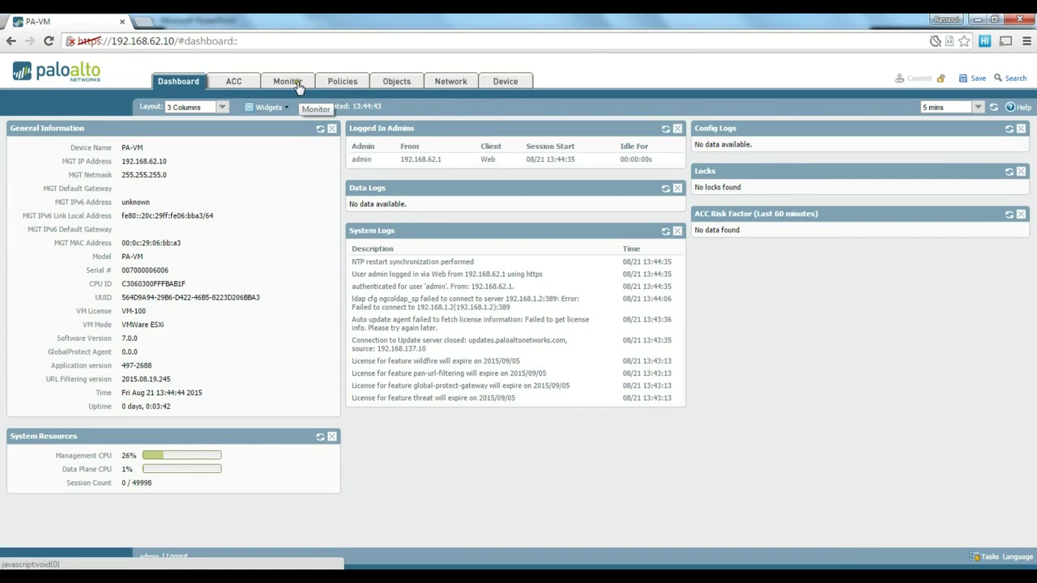
pyautogui.click(288, 82)
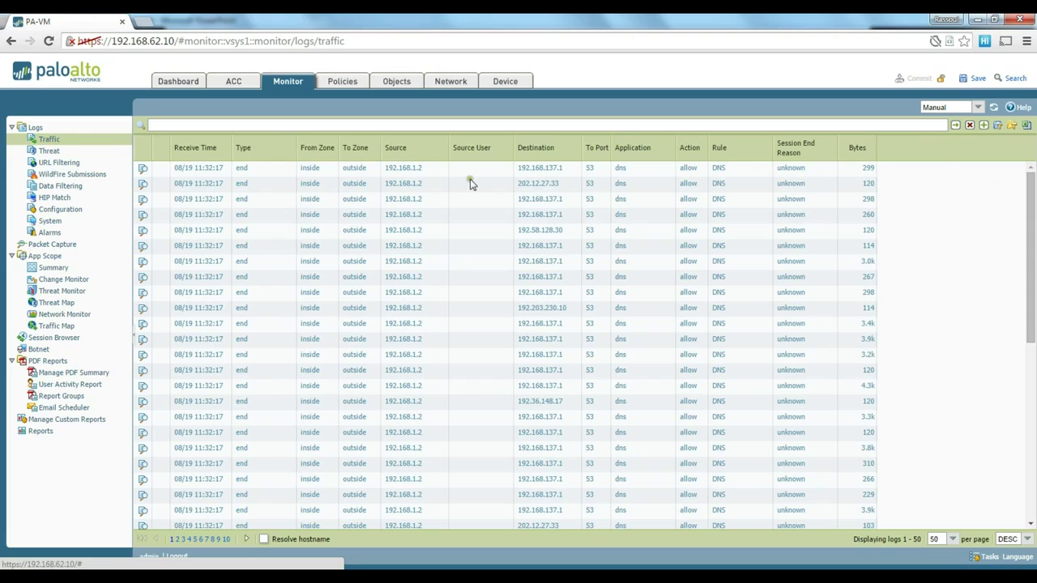
# Add the Destination Country column to the traffic log table
pyautogui.click(873, 149)
pyautogui.moveTo(888, 166)
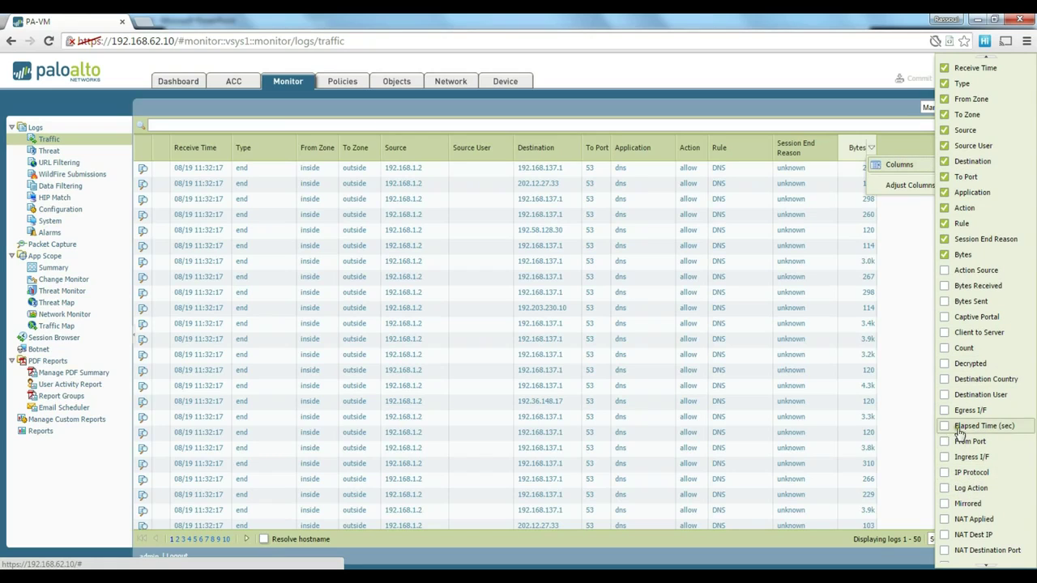
pyautogui.click(949, 382)
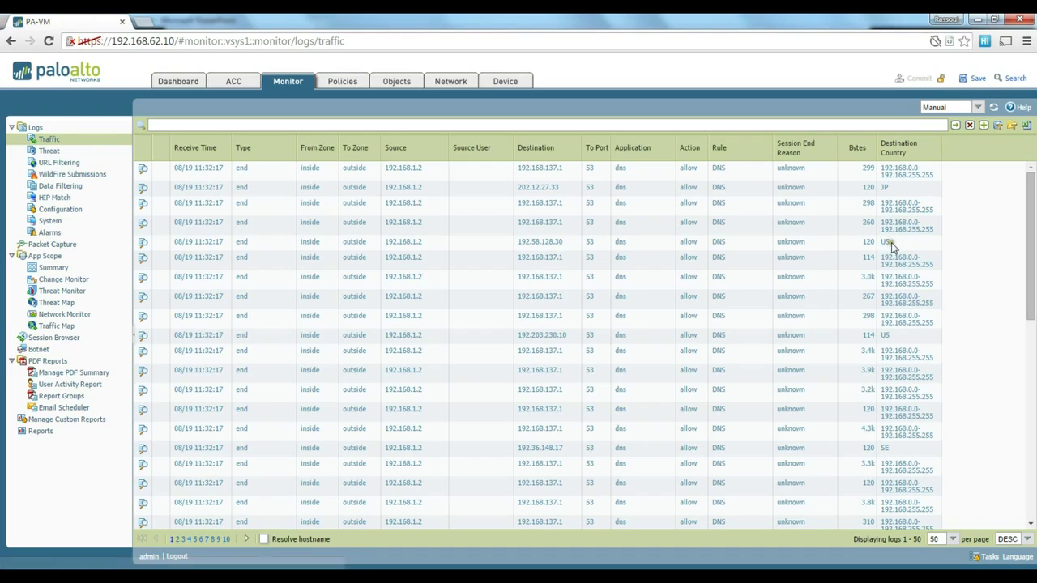
# Remove the Destination Country column from the traffic log table
pyautogui.click(938, 150)
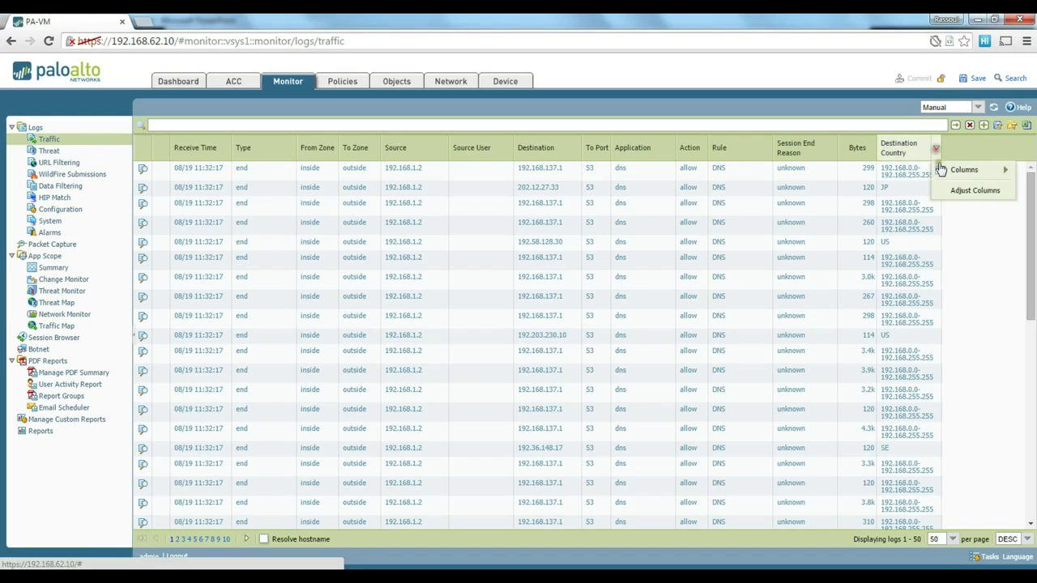
pyautogui.moveTo(969, 175)
pyautogui.click(841, 379)
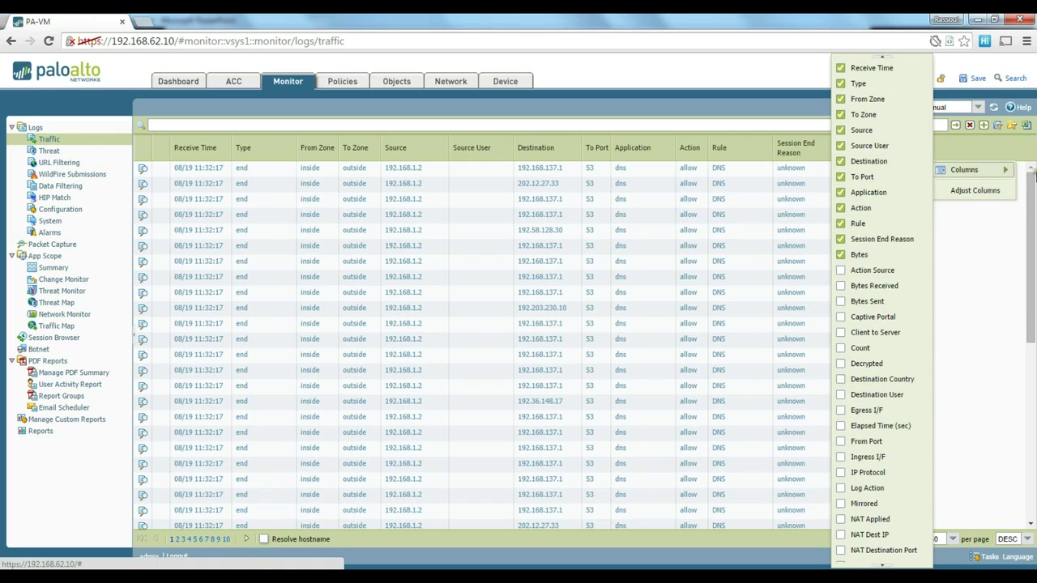
pyautogui.click(986, 331)
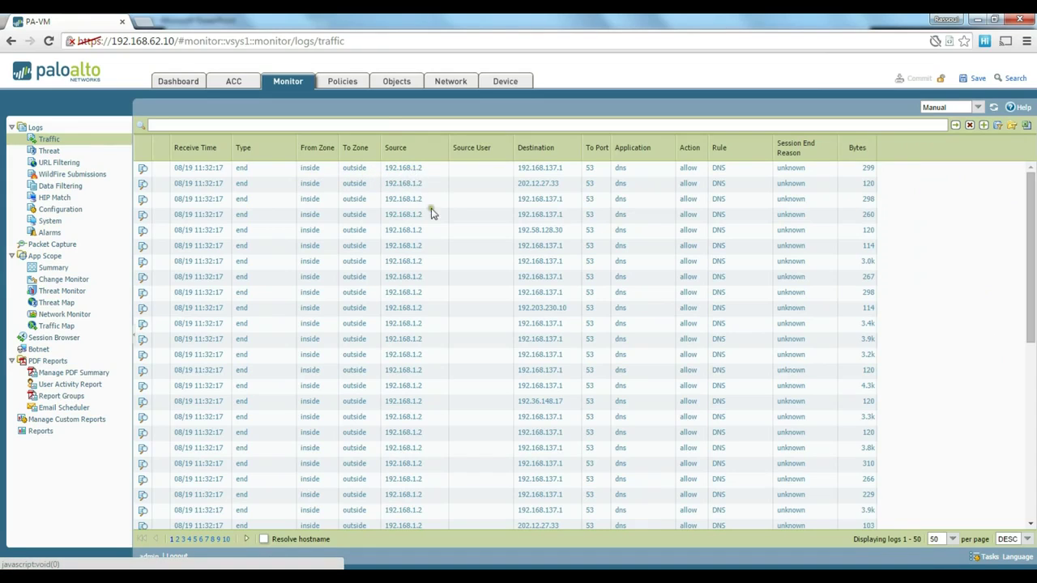
# Filter the traffic log by destination address 192.203.230.10, and rerun the filter with addr.src instead of addr.dst
pyautogui.click(541, 309)
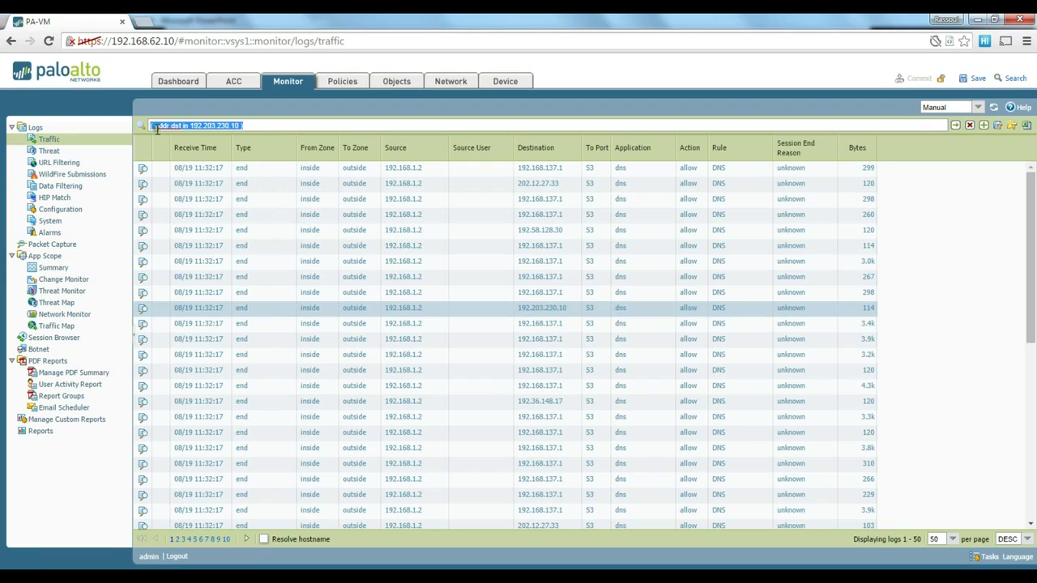
pyautogui.click(955, 126)
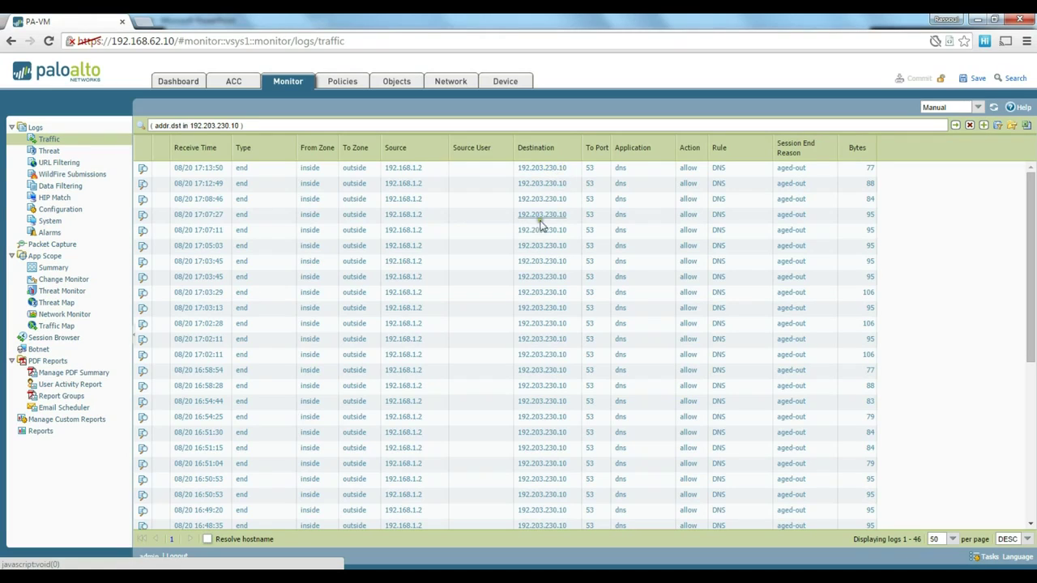
pyautogui.doubleClick(180, 126)
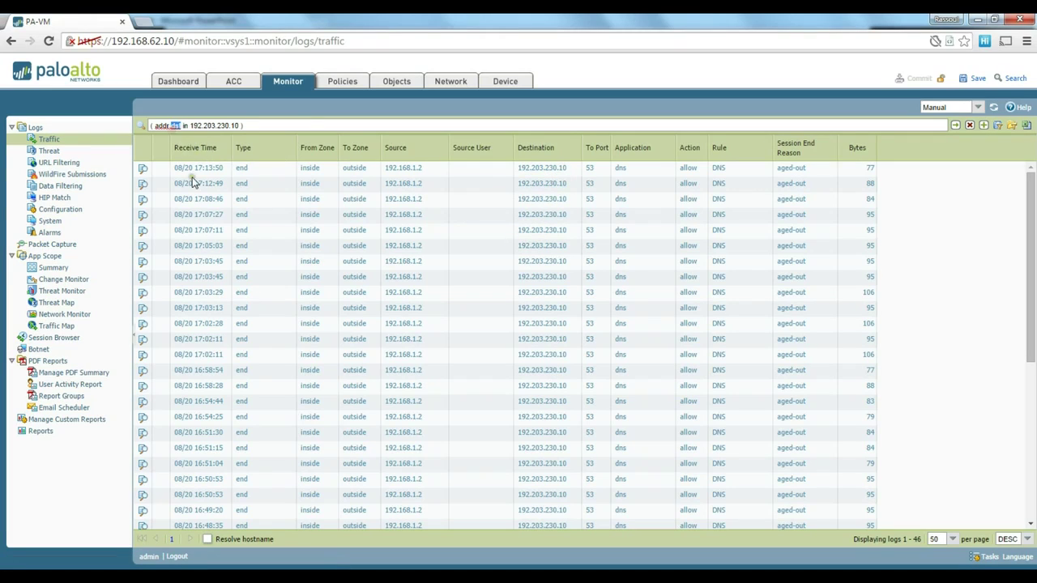
pyautogui.write('src')
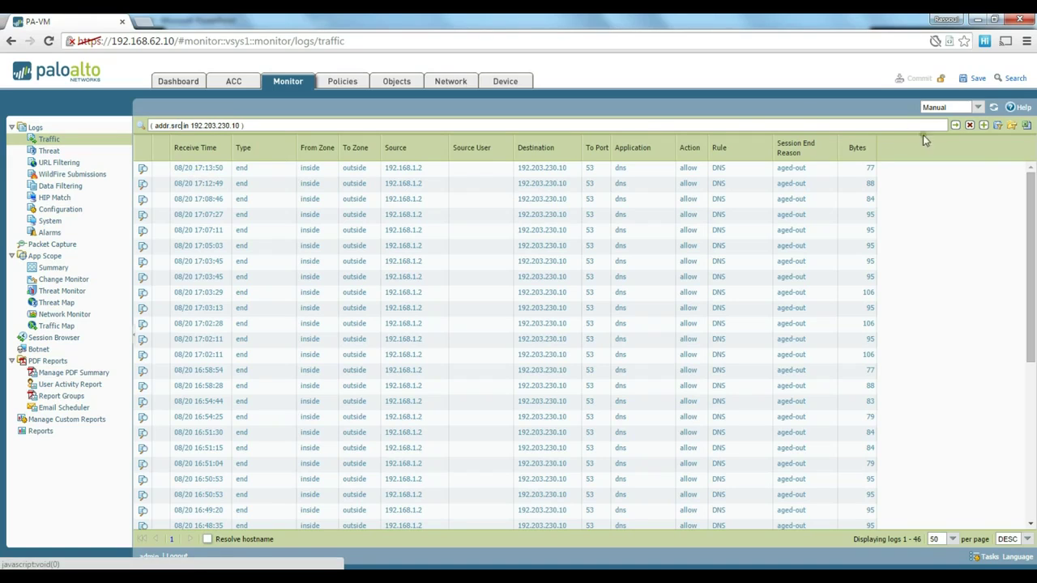
pyautogui.click(955, 125)
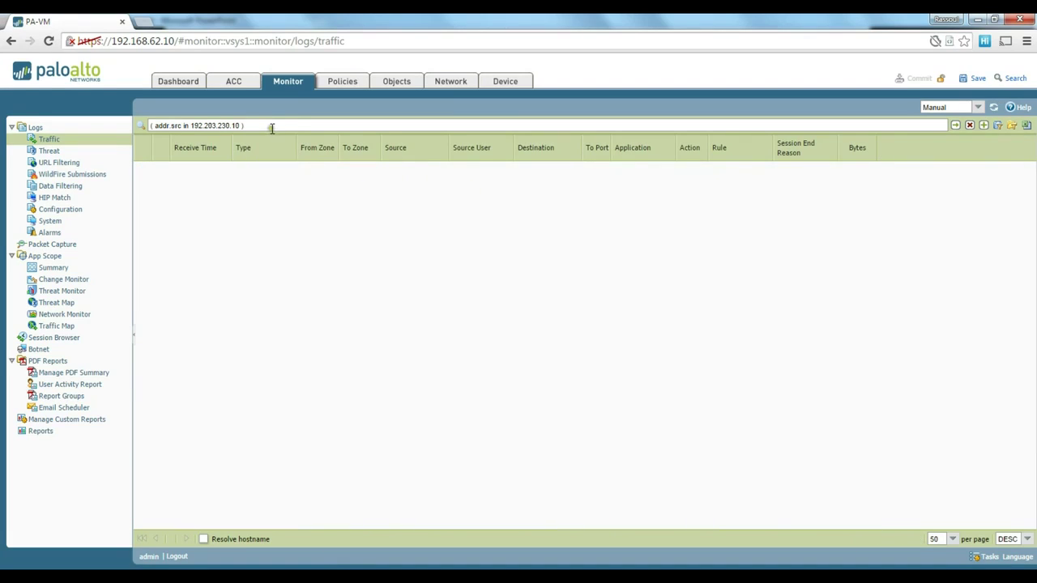
# Clear the filter and show only traffic log entries whose source address is 192.168.1.2
pyautogui.click(969, 127)
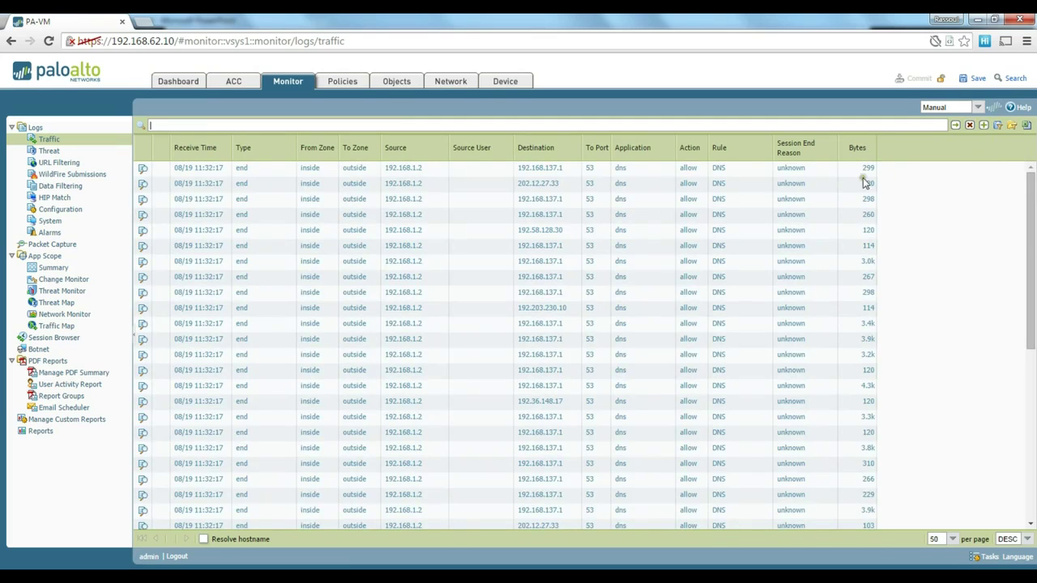
pyautogui.click(401, 170)
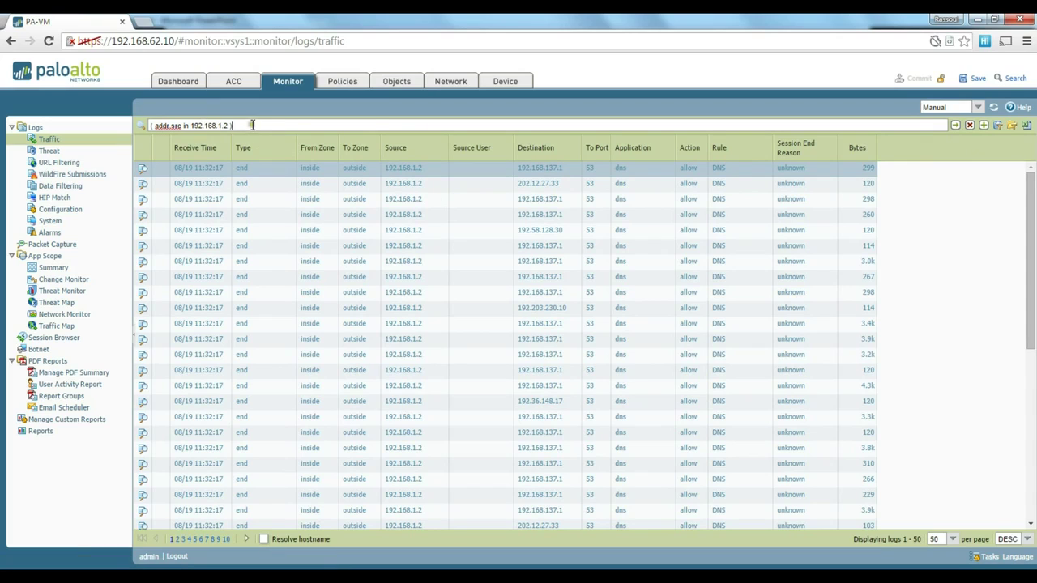
pyautogui.click(956, 130)
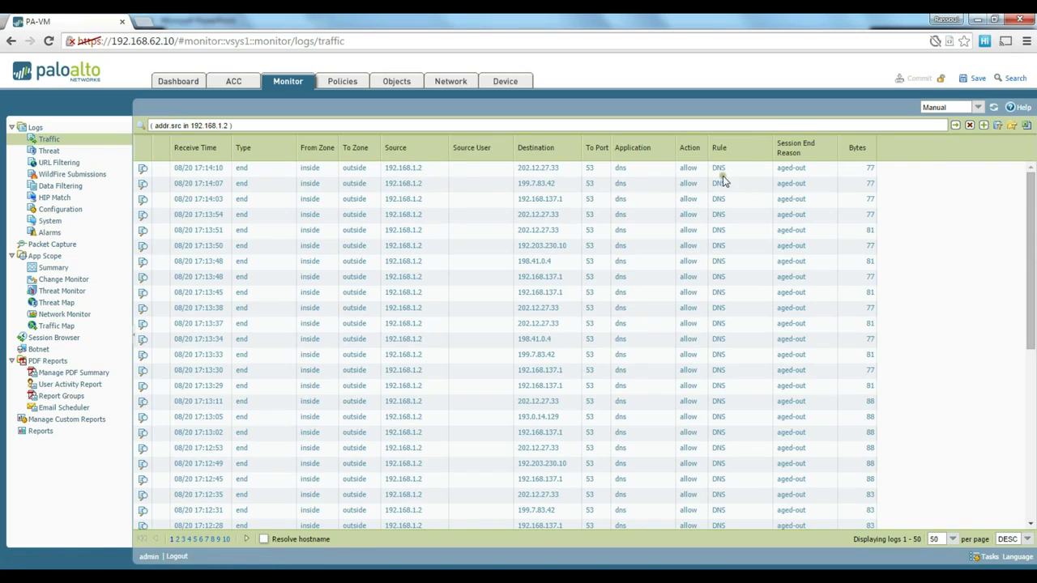
# Replace the source address filter with one for source user ngco\pan and apply it to the traffic log
pyautogui.click(969, 125)
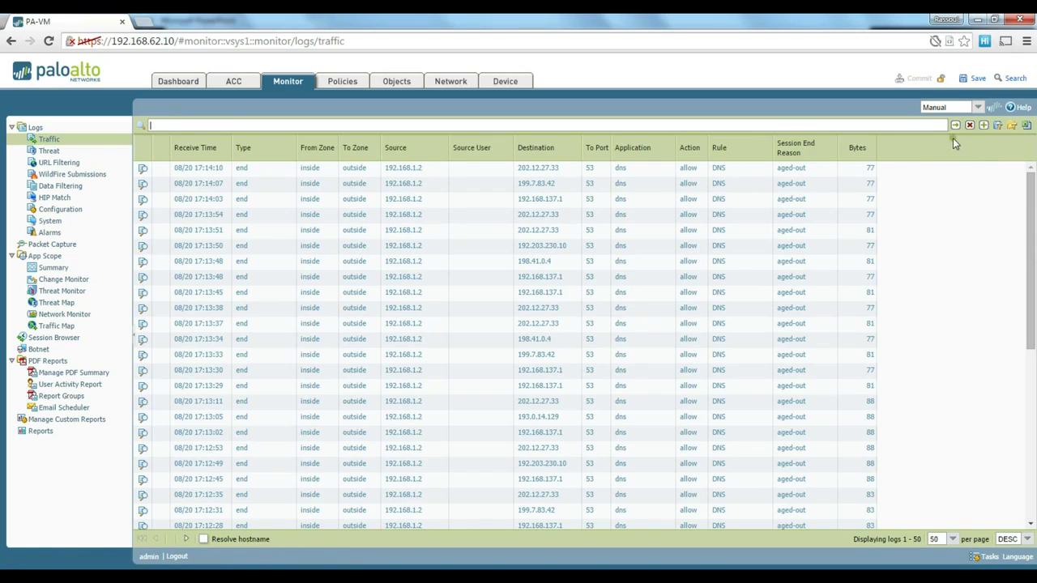
pyautogui.scroll(-5, 676, 276)
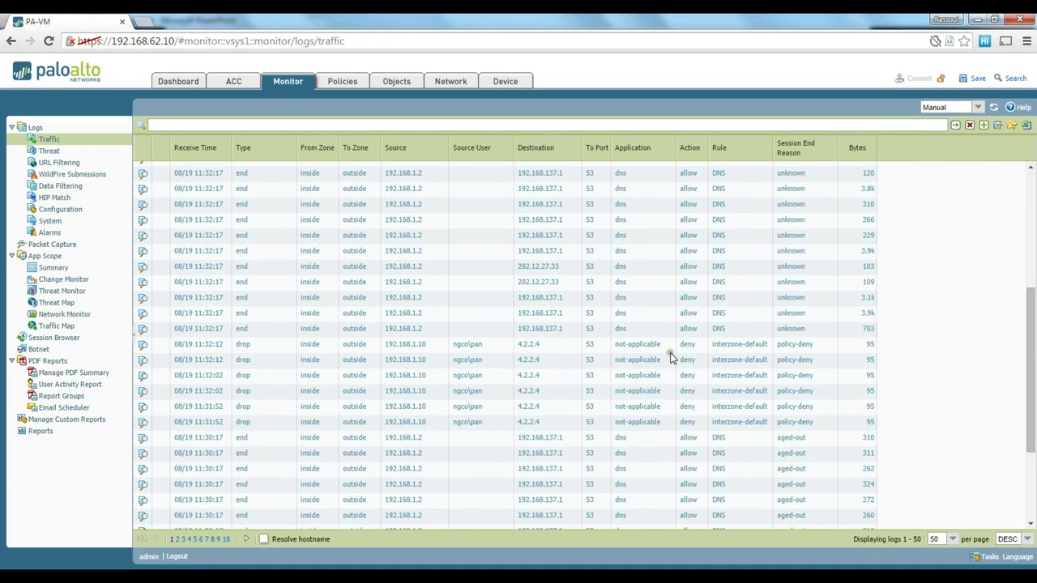
pyautogui.click(468, 347)
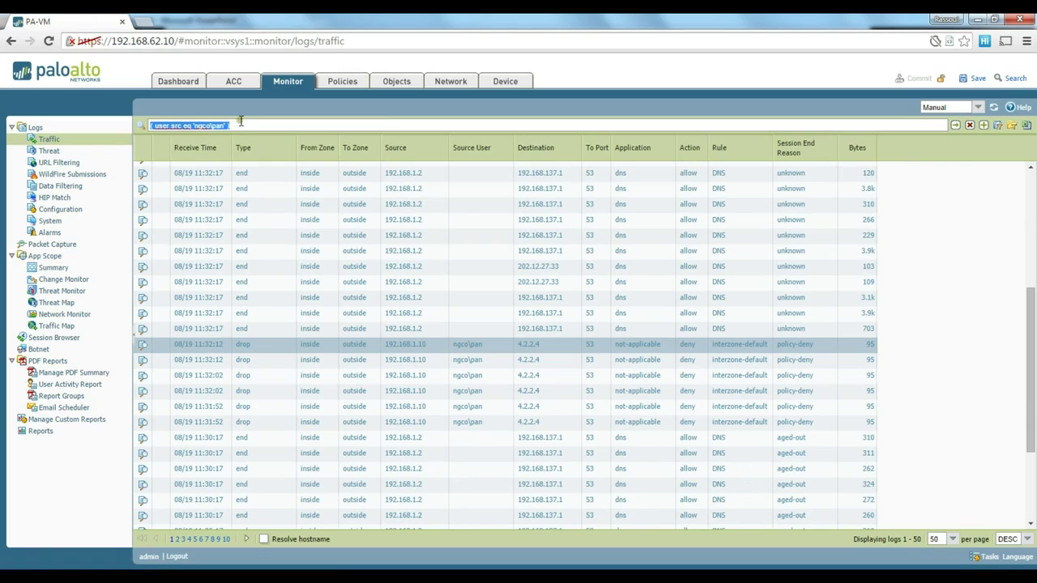
pyautogui.click(956, 125)
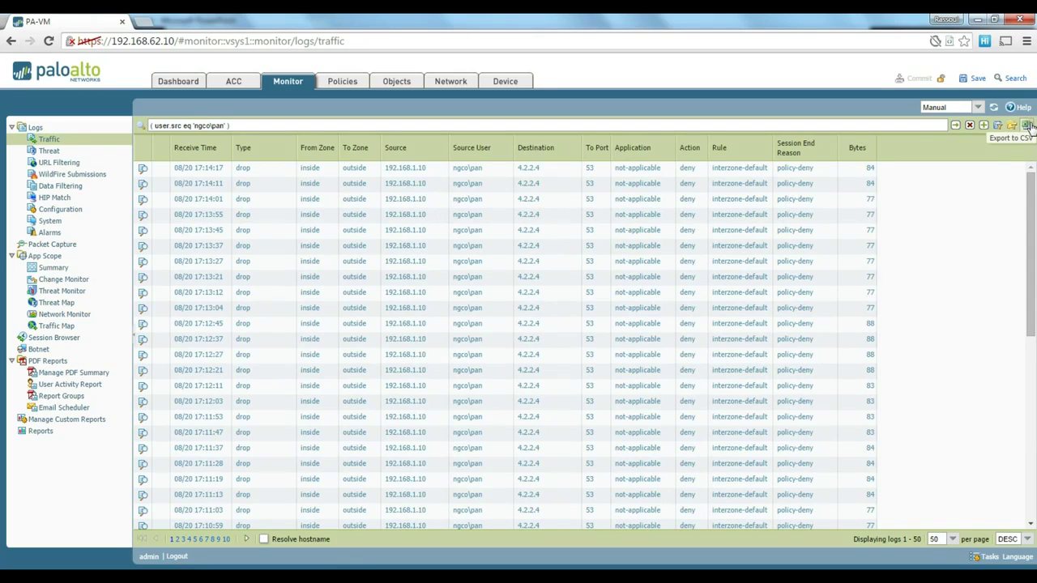
# Replace the user filter with a combined one: destination zone outside and source 192.168.1.2 and destination 192.168.137.1
pyautogui.click(969, 125)
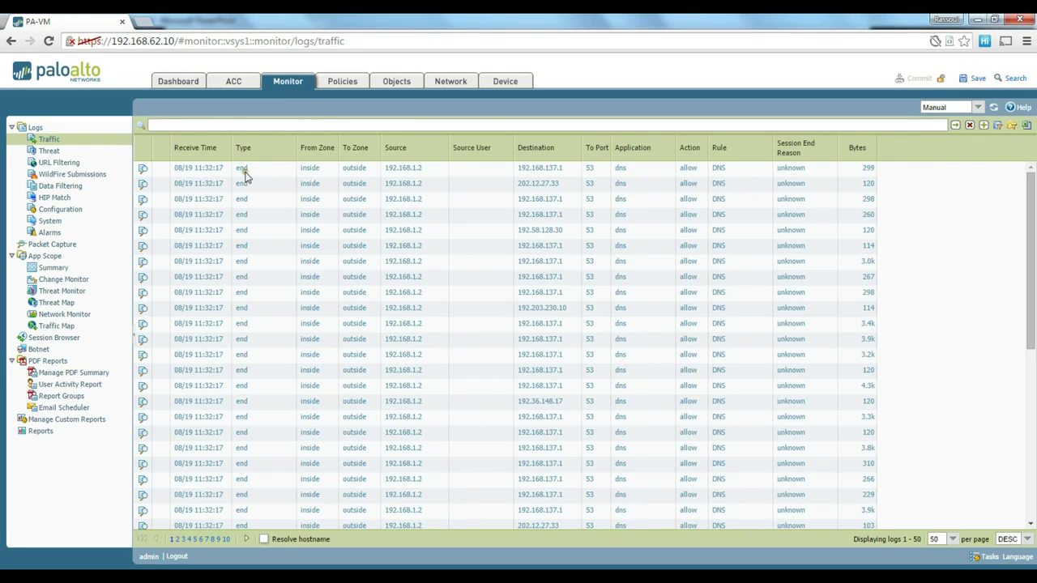
pyautogui.click(356, 174)
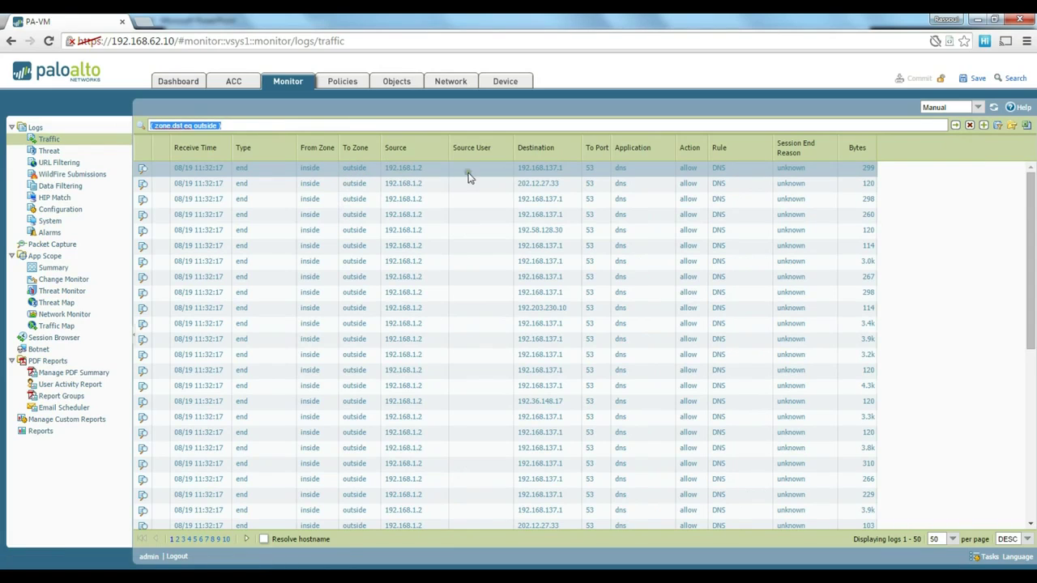
pyautogui.click(409, 168)
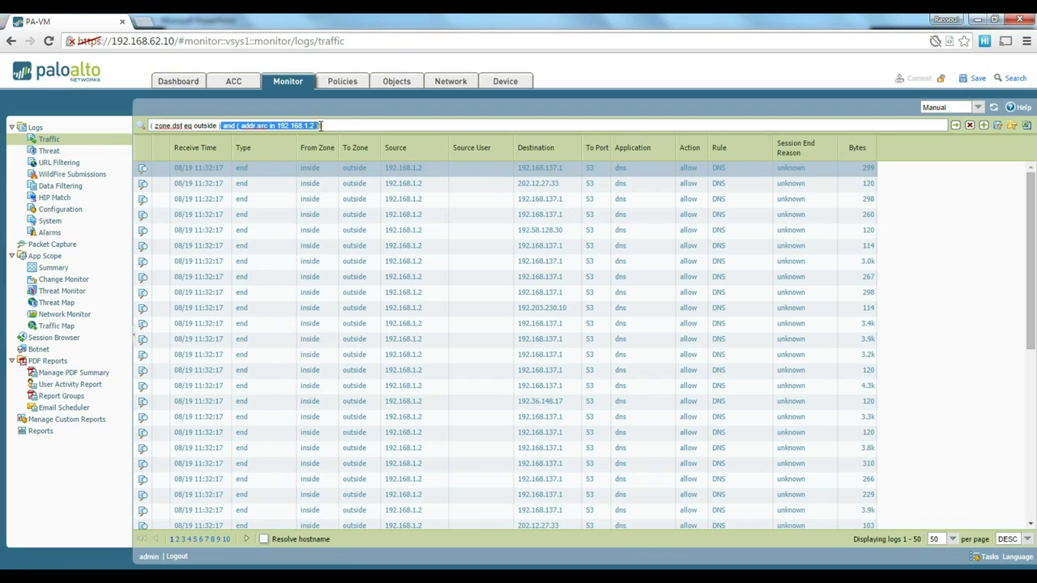
pyautogui.click(539, 169)
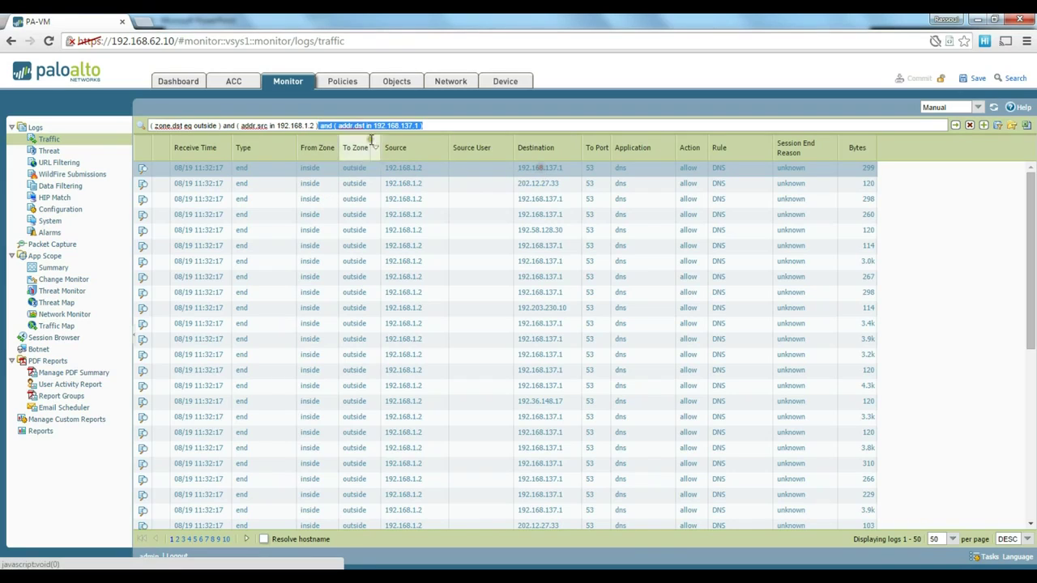
pyautogui.doubleClick(328, 125)
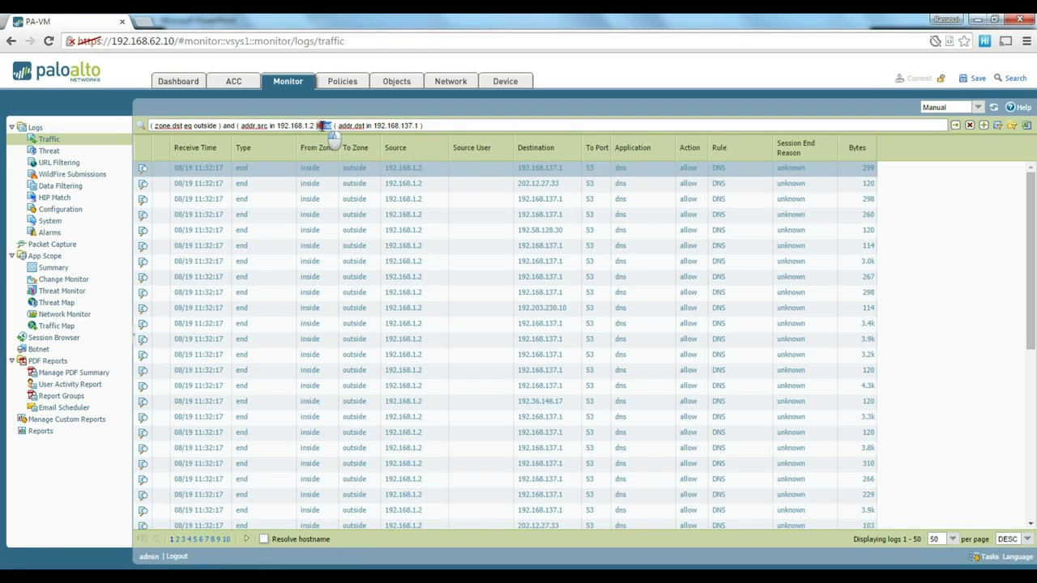
pyautogui.doubleClick(226, 127)
pyautogui.click(955, 126)
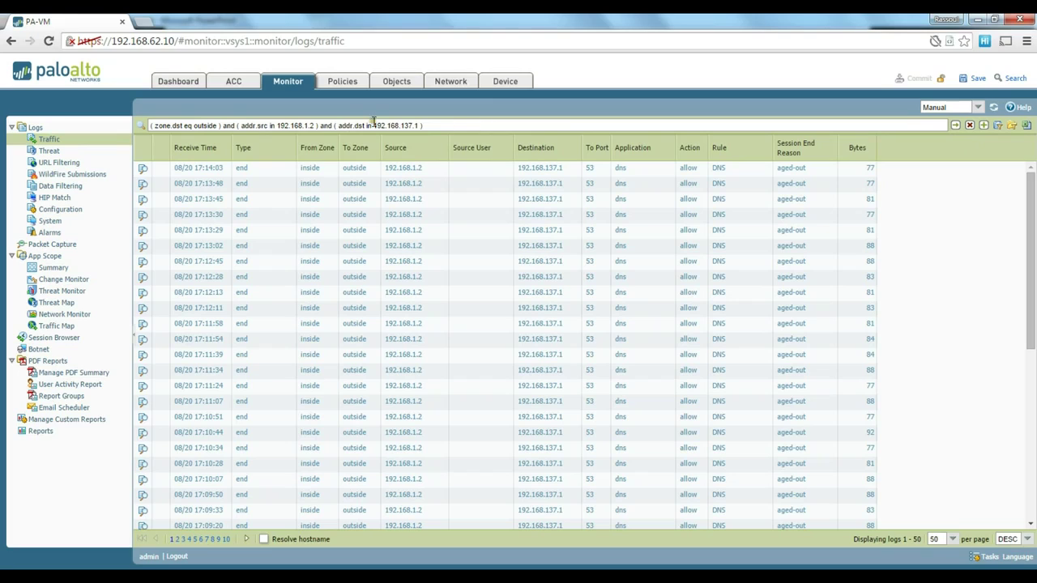
# Change the combined filter's last operator to "or", apply it to the traffic log, and clear the filter
pyautogui.doubleClick(329, 126)
pyautogui.write('or')
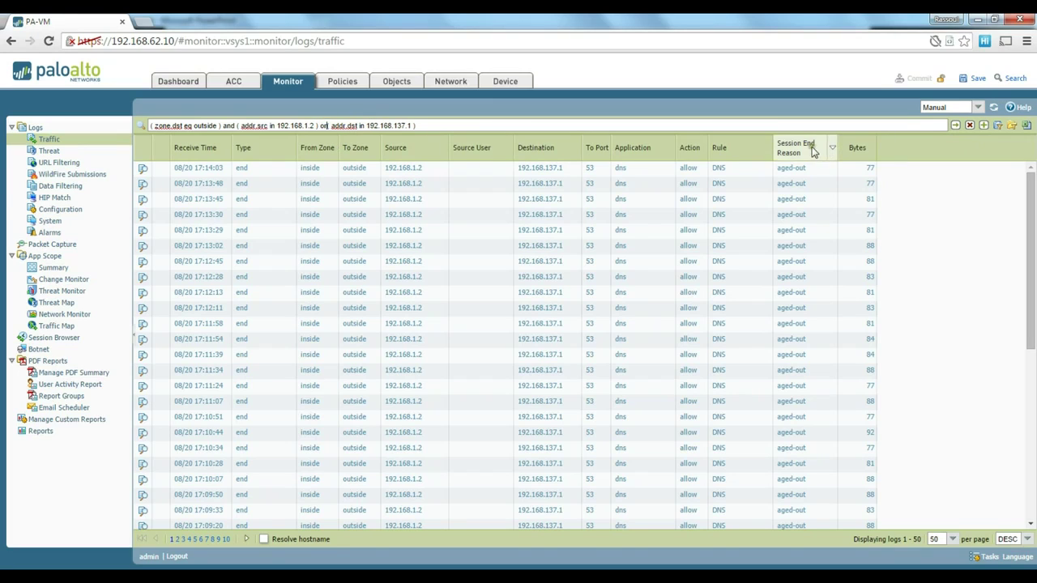
pyautogui.click(955, 126)
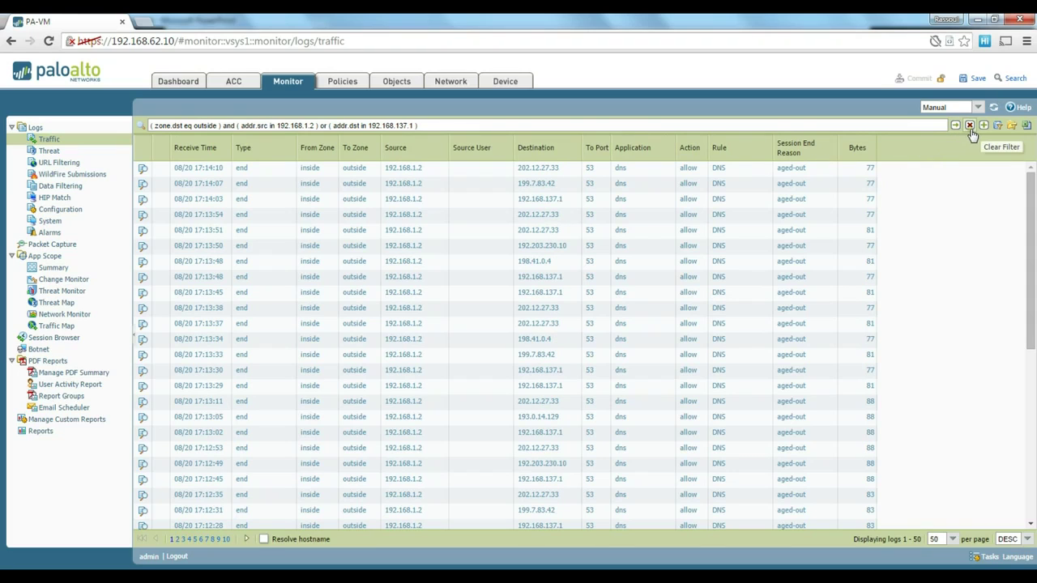
pyautogui.click(969, 128)
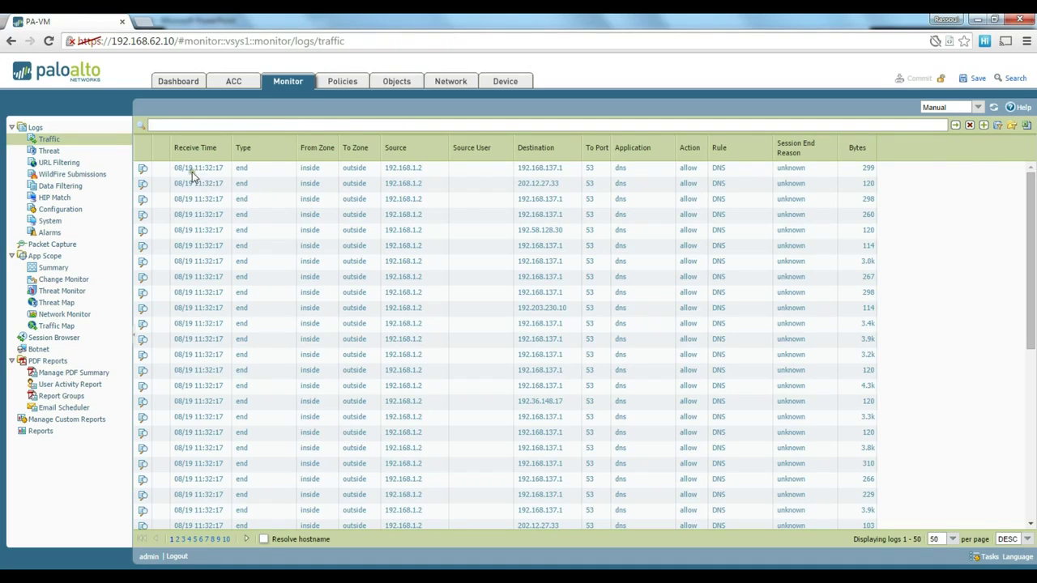
# Open the first traffic log entry's details and review its general, source, destination, traffic details and flags information
pyautogui.click(143, 172)
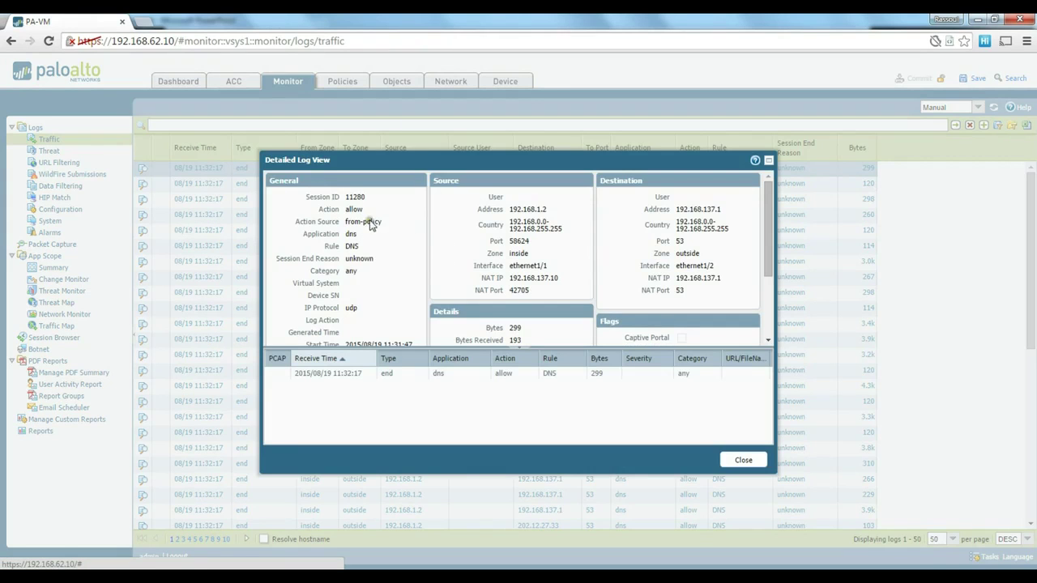
pyautogui.moveTo(455, 166); pyautogui.dragTo(454, 149)
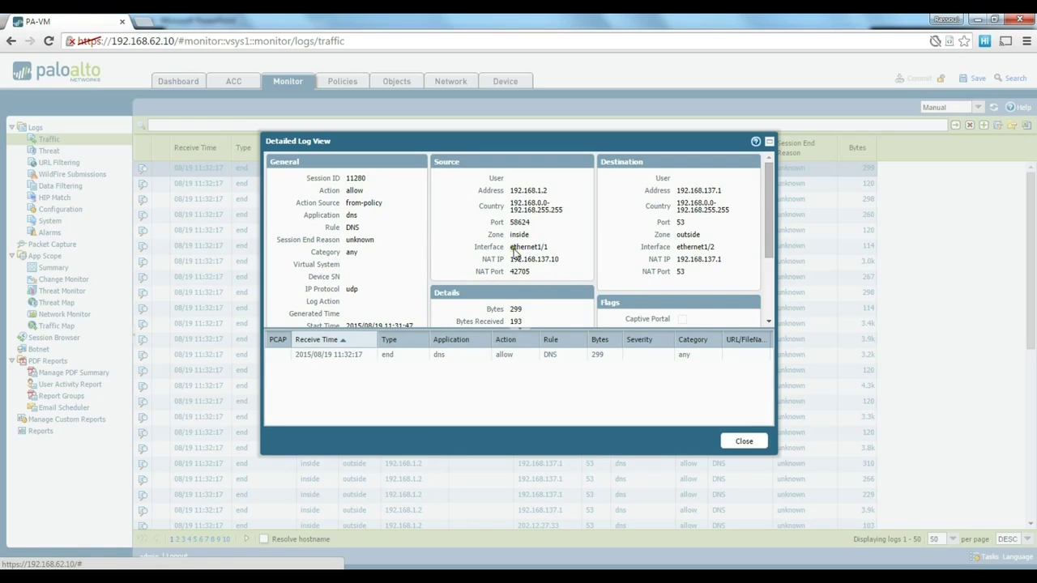
pyautogui.scroll(-1, 583, 232)
pyautogui.scroll(-1, 591, 237)
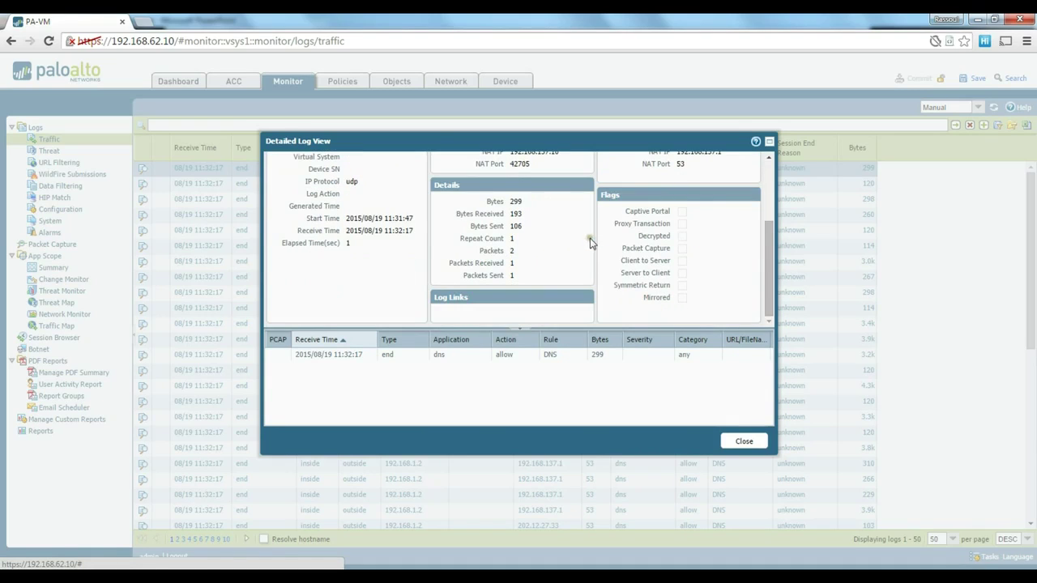
pyautogui.scroll(2, 475, 262)
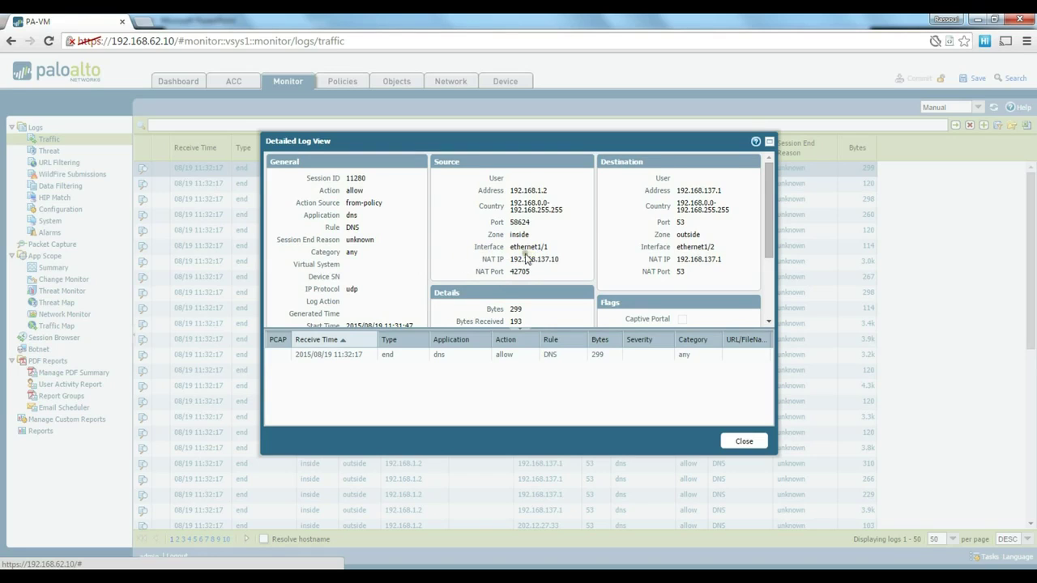
pyautogui.scroll(-2, 533, 258)
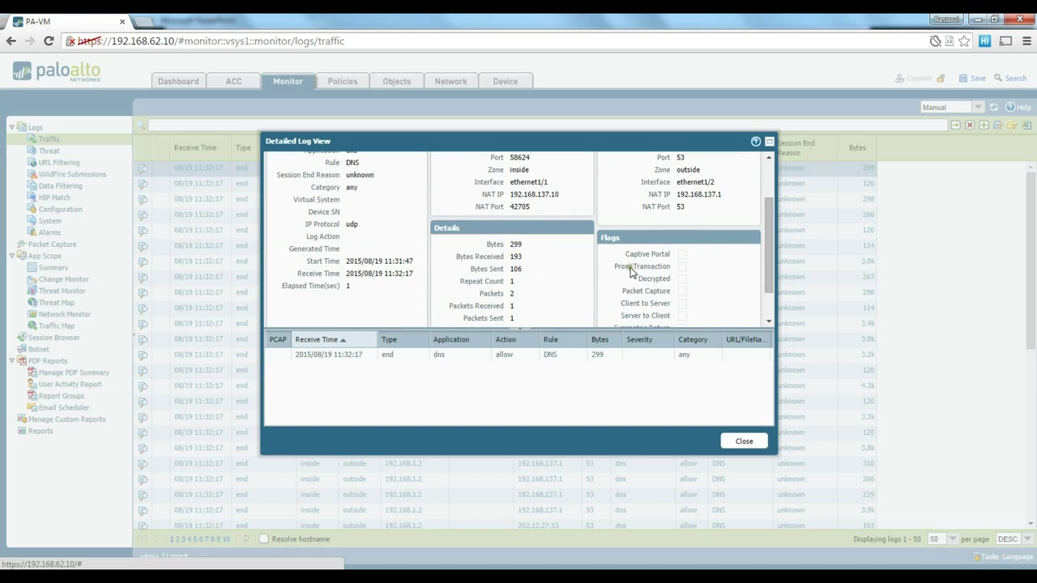
pyautogui.scroll(2, 662, 277)
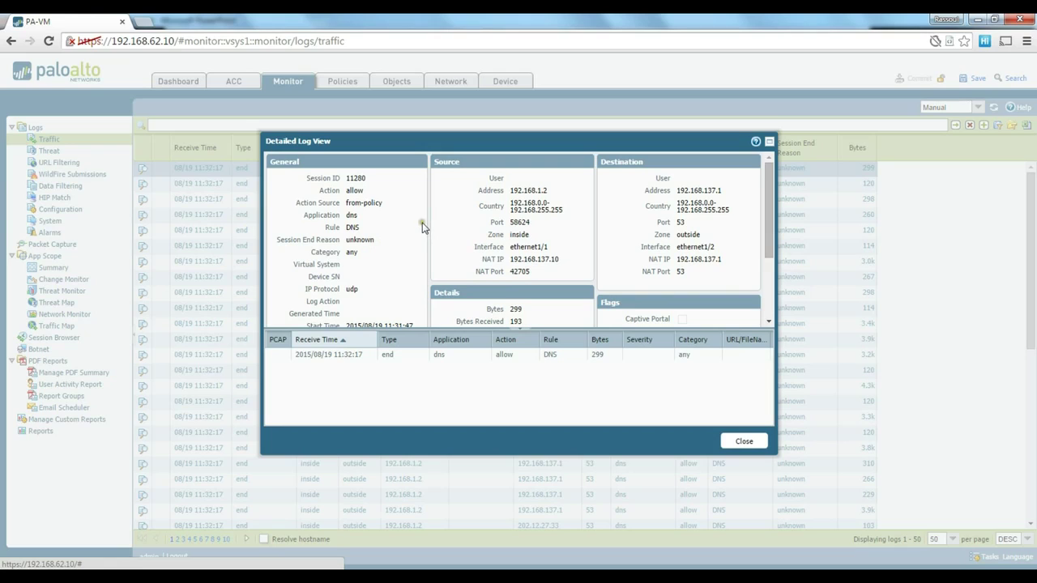
# Highlight the rule name in the log details, close them, and look up the DNS rule in the security policies before returning to the traffic log
pyautogui.doubleClick(352, 228)
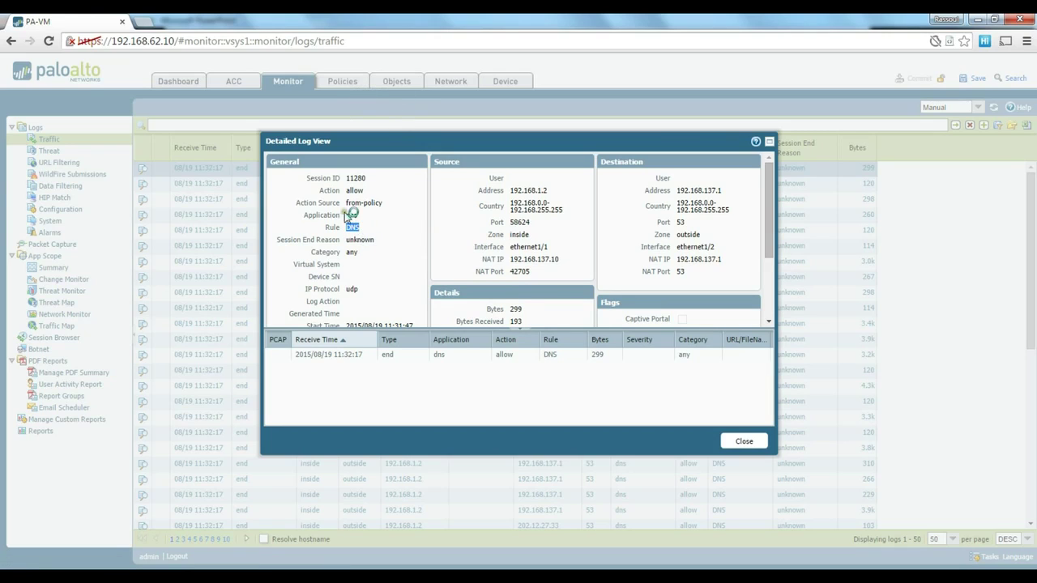
pyautogui.click(355, 230)
pyautogui.click(419, 275)
pyautogui.click(737, 441)
pyautogui.click(342, 82)
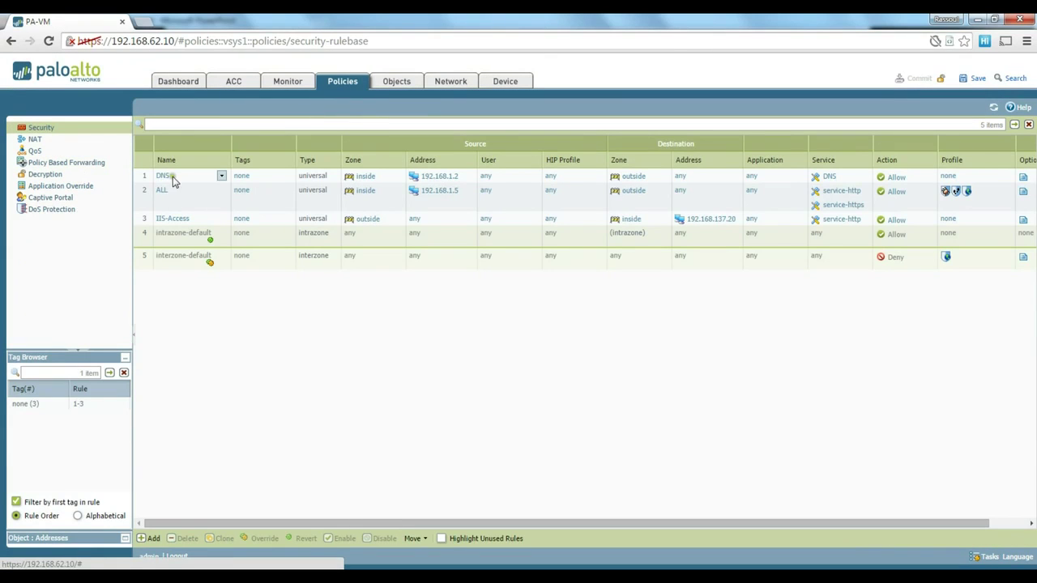
pyautogui.click(290, 83)
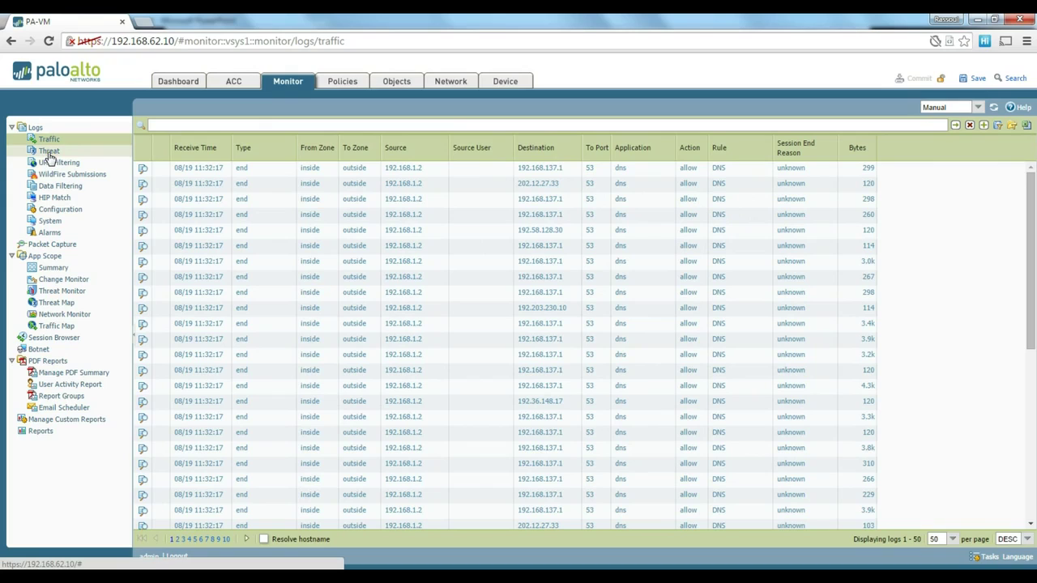
# Build a traffic log filter with the condition that the action is not equal to allow
pyautogui.click(987, 130)
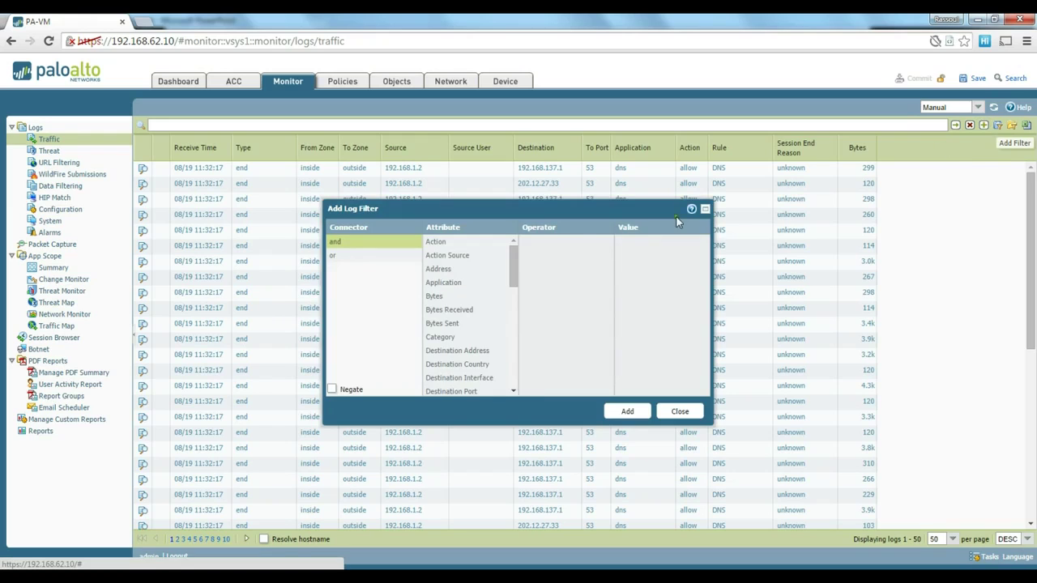
pyautogui.moveTo(524, 204); pyautogui.dragTo(517, 179)
pyautogui.click(333, 214)
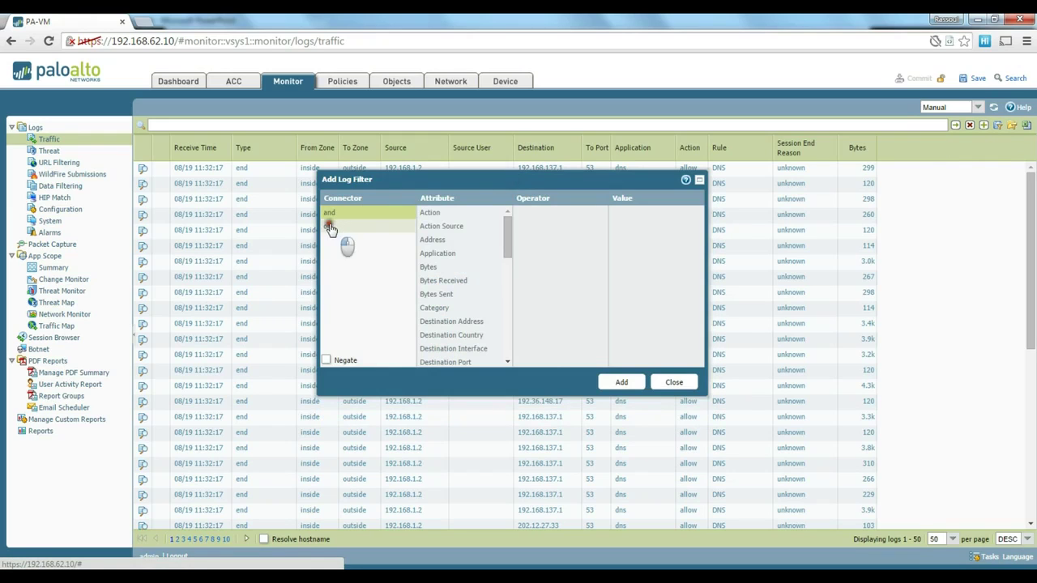
pyautogui.click(430, 213)
pyautogui.click(536, 227)
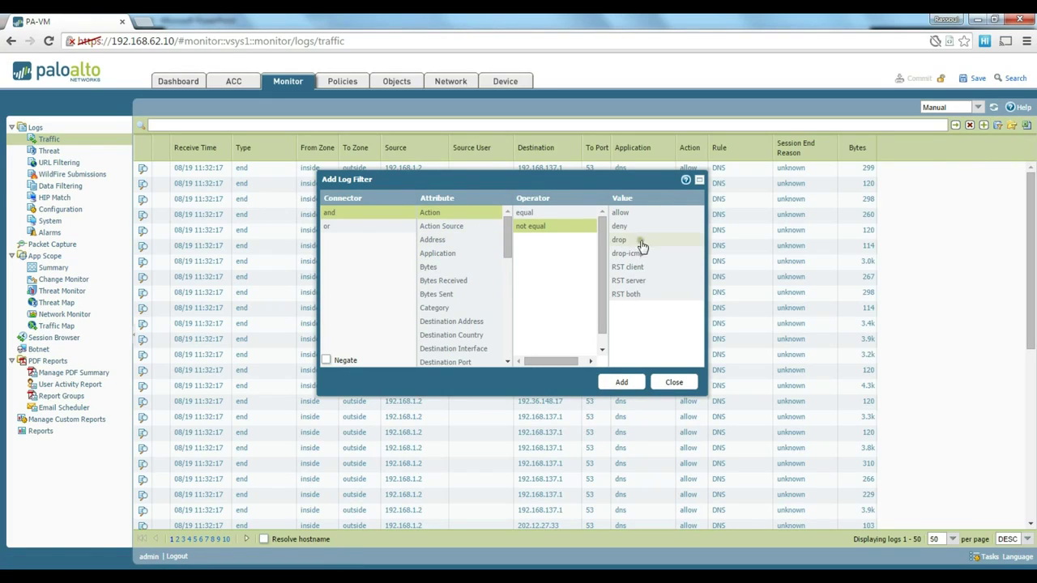
pyautogui.click(623, 215)
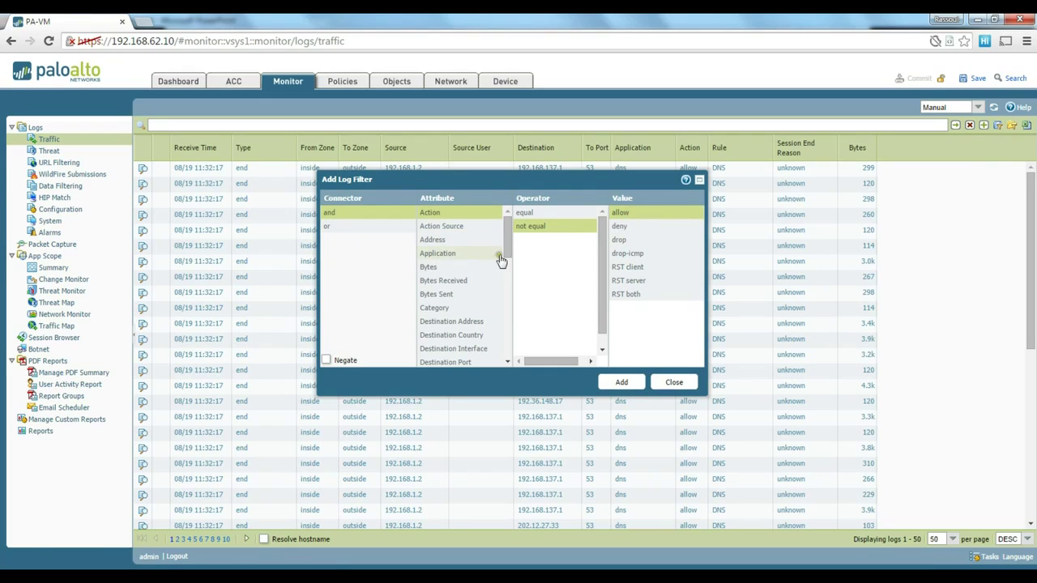
pyautogui.click(622, 381)
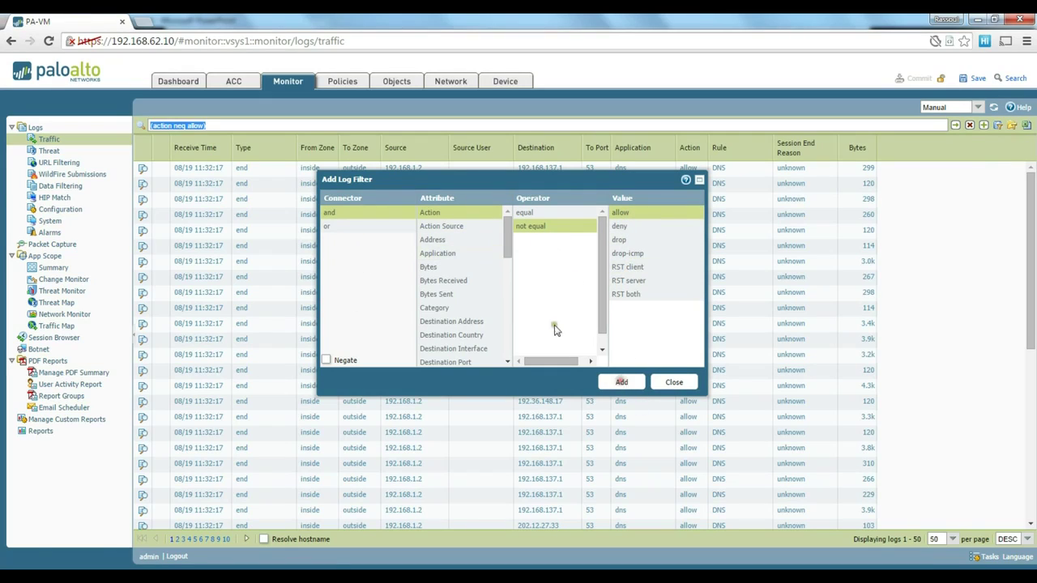
# Add an "or" condition to the traffic log filter for application not equal to wewrw
pyautogui.click(402, 228)
pyautogui.click(439, 253)
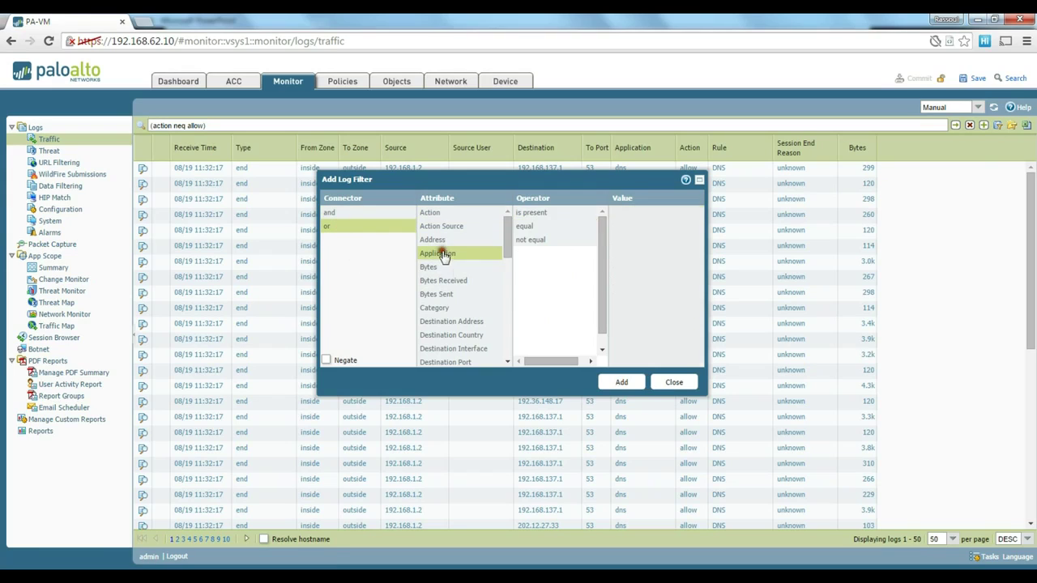
pyautogui.click(543, 241)
pyautogui.click(636, 212)
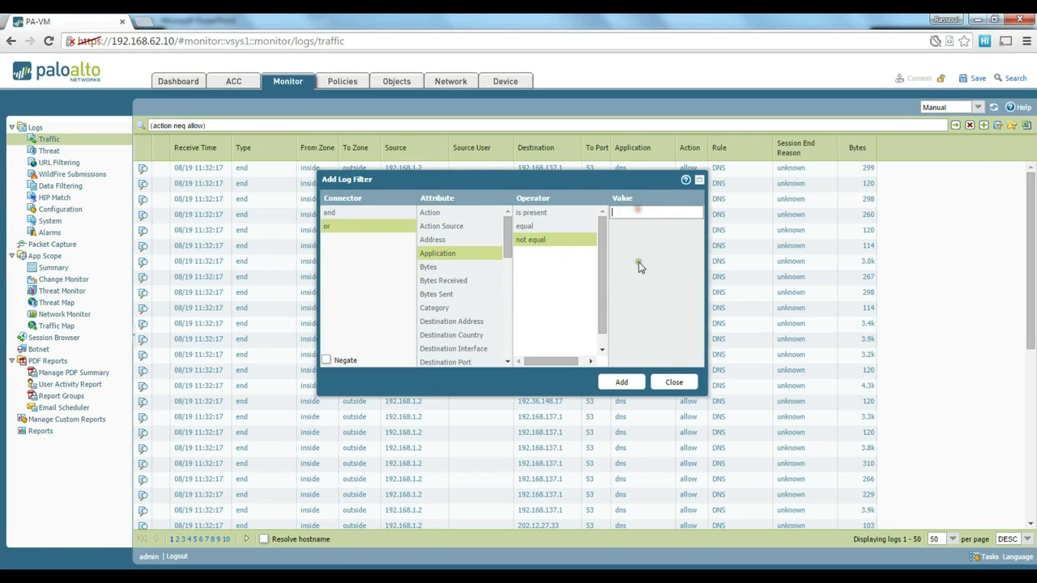
pyautogui.write('wewrw')
pyautogui.click(634, 382)
# Add an "or" condition for bytes sent equal to 242, close the filter builder, and clear the whole filter
pyautogui.click(437, 294)
pyautogui.click(526, 212)
pyautogui.click(639, 214)
pyautogui.write('242')
pyautogui.click(622, 382)
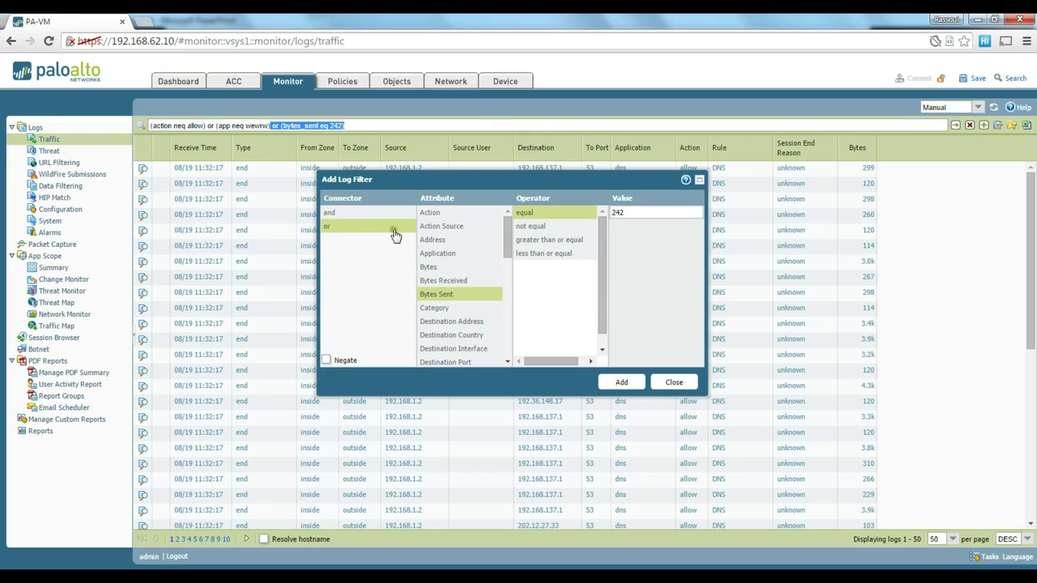
pyautogui.click(681, 383)
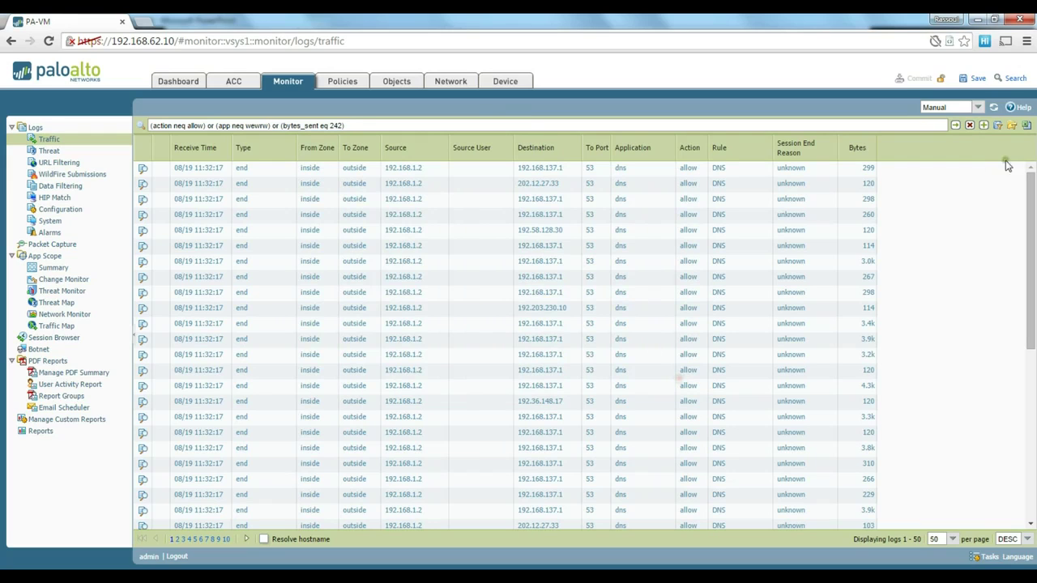
pyautogui.click(969, 125)
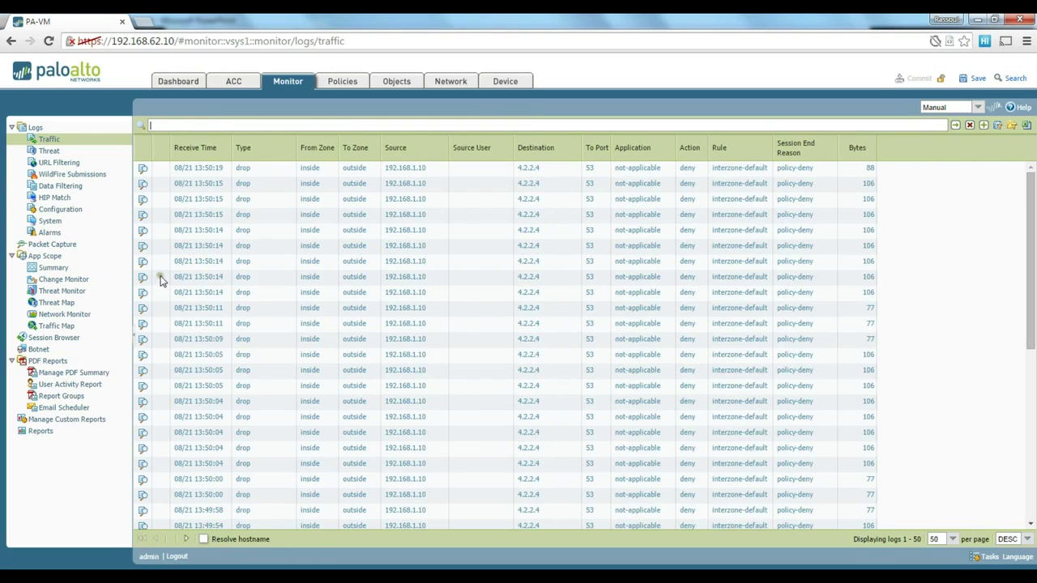
# Review the threat, URL filtering, alarms, system and configuration logs one after another
pyautogui.click(50, 152)
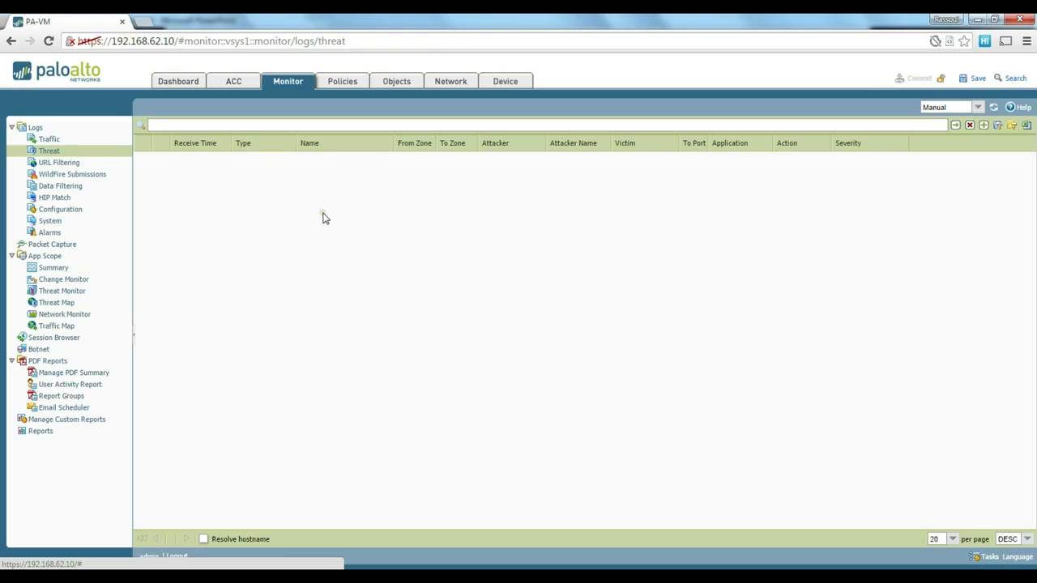
pyautogui.click(62, 165)
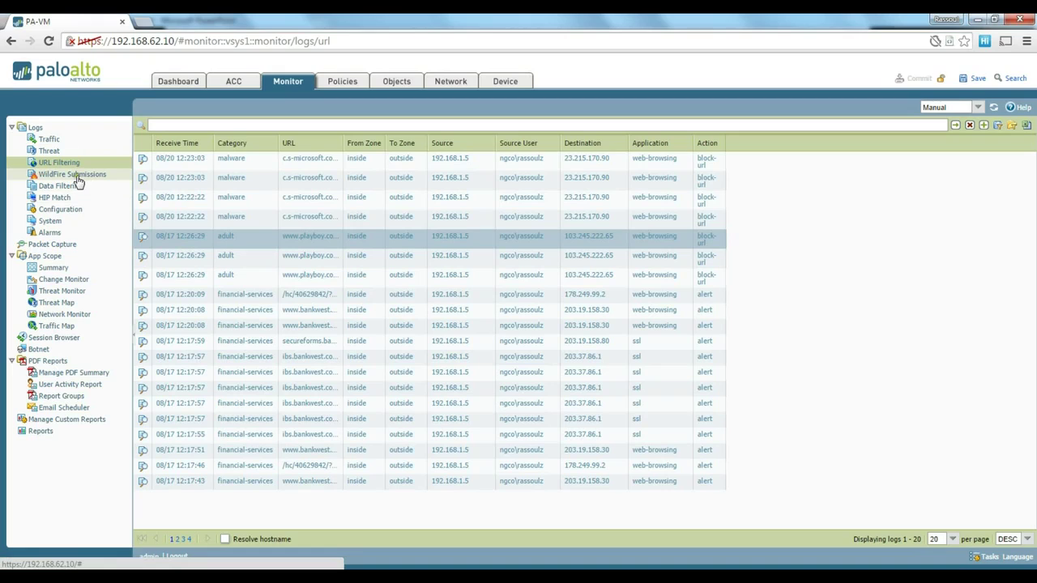
pyautogui.click(50, 233)
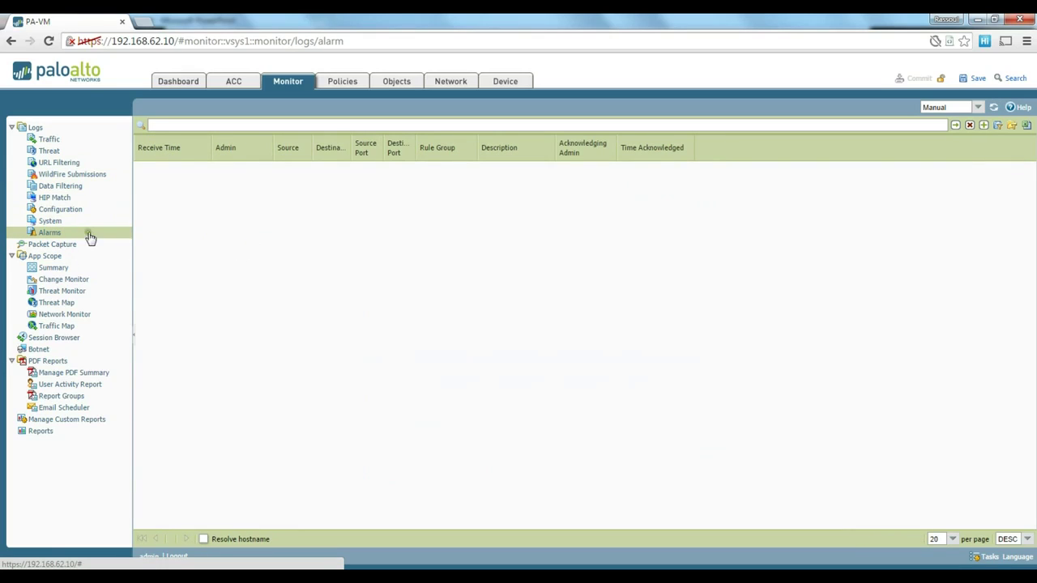
pyautogui.click(49, 223)
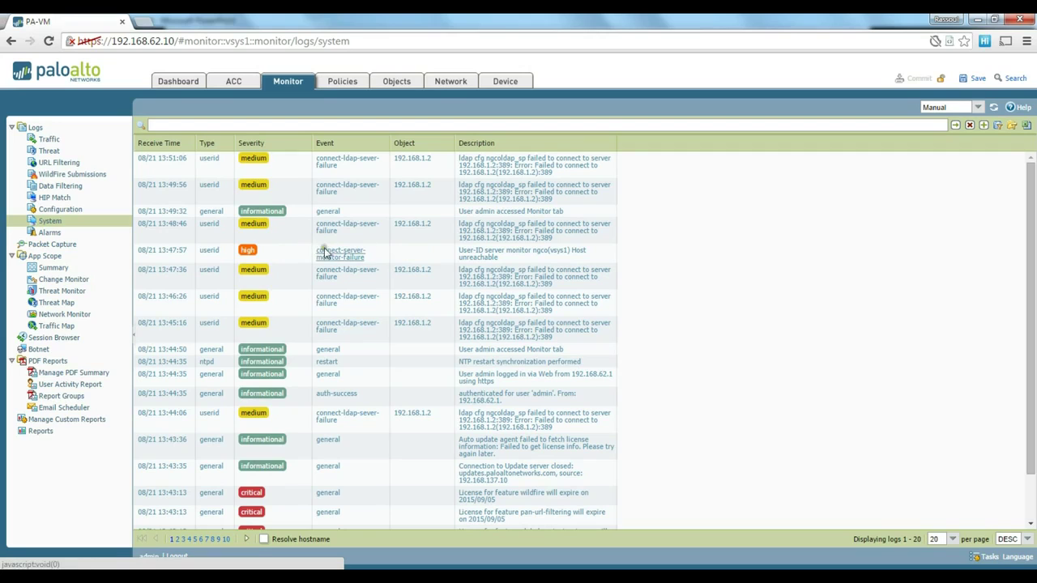
pyautogui.click(68, 213)
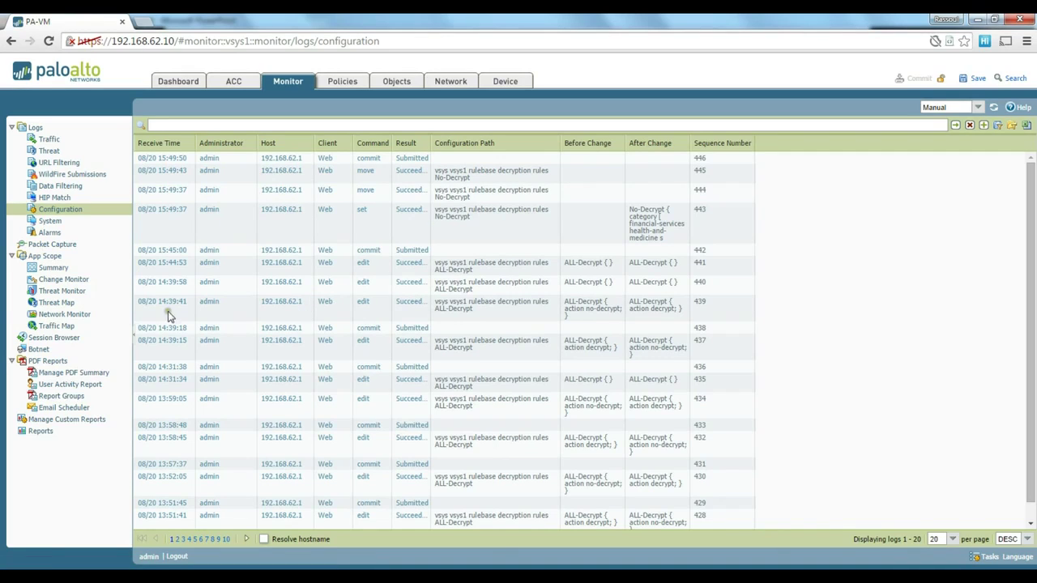
# View the App Scope threat monitor and threat map, followed by the botnet report page
pyautogui.click(69, 295)
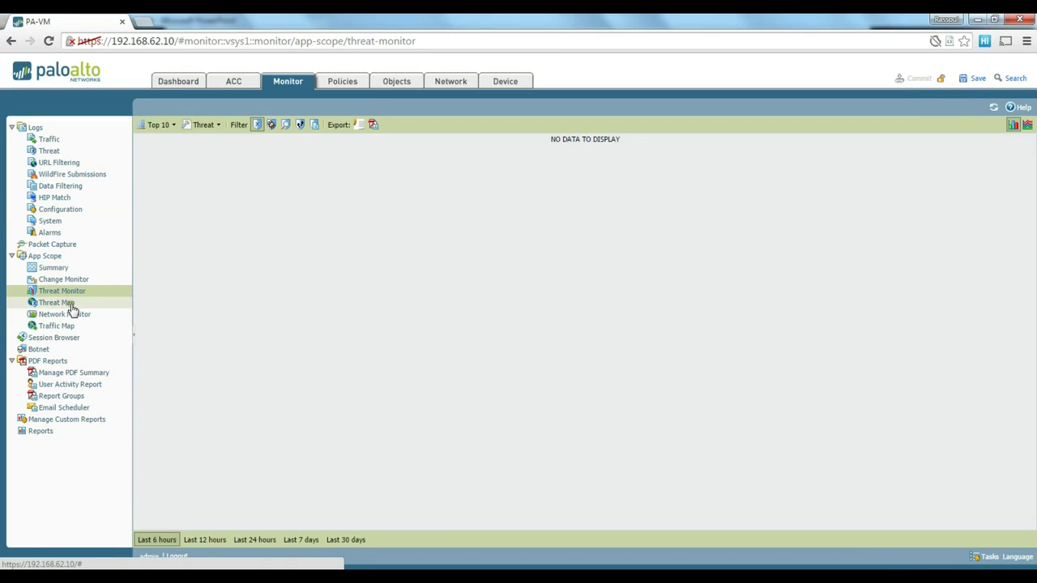
pyautogui.click(63, 303)
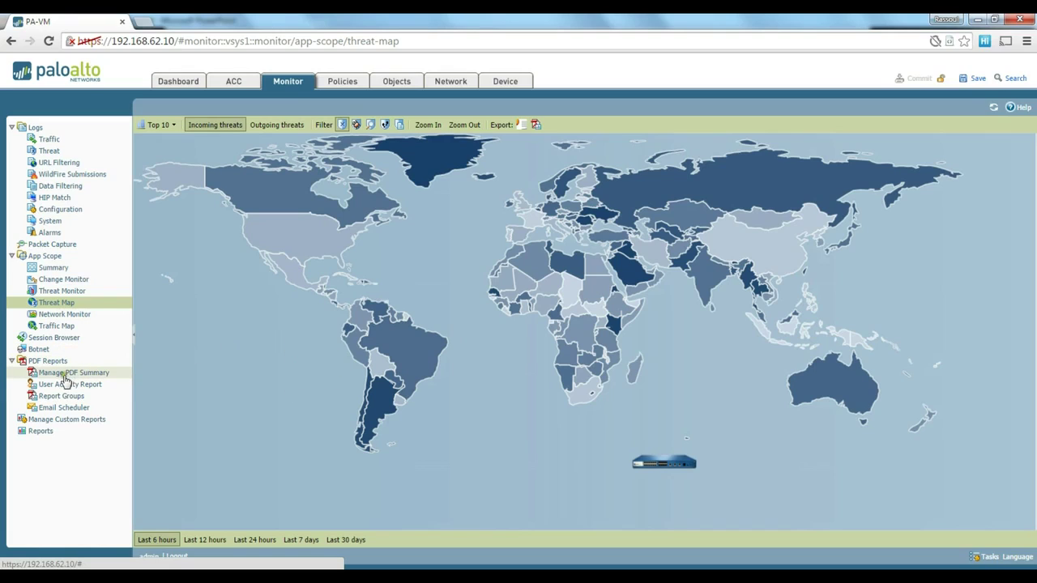
pyautogui.click(31, 352)
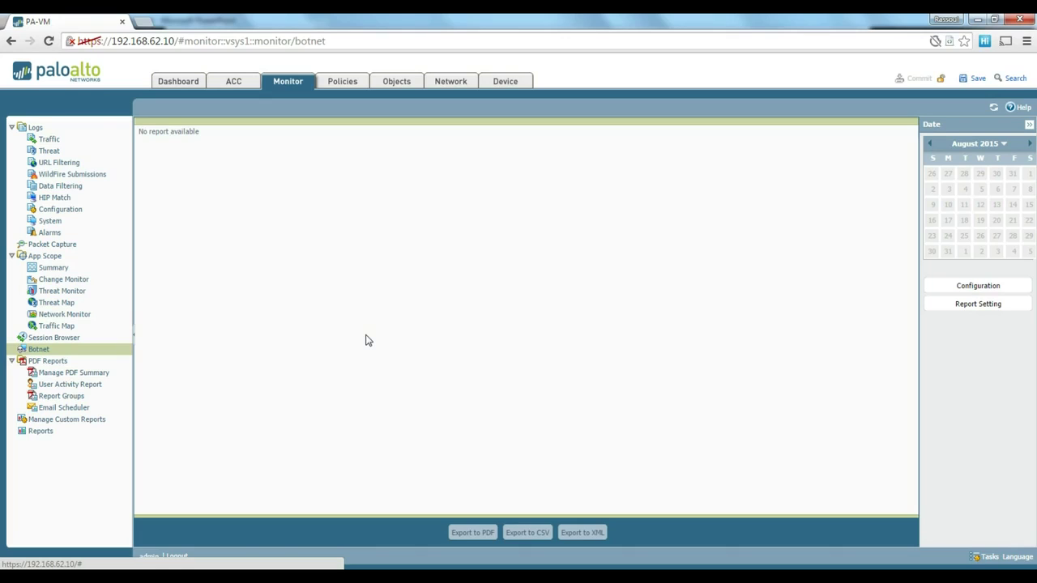
# Look through the PDF summary management, predefined reports and custom reports pages
pyautogui.click(80, 375)
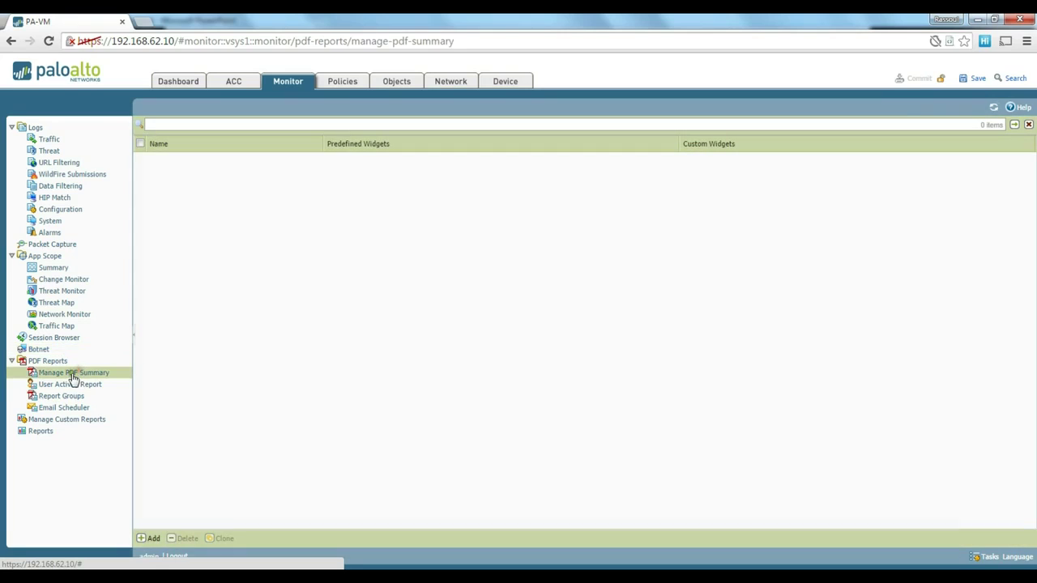
pyautogui.click(40, 433)
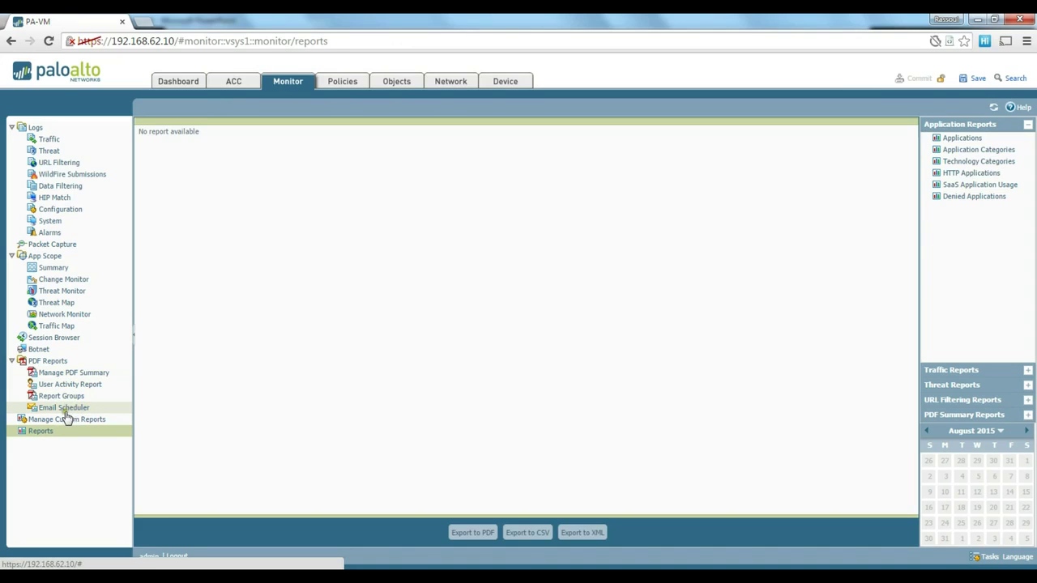
pyautogui.click(72, 421)
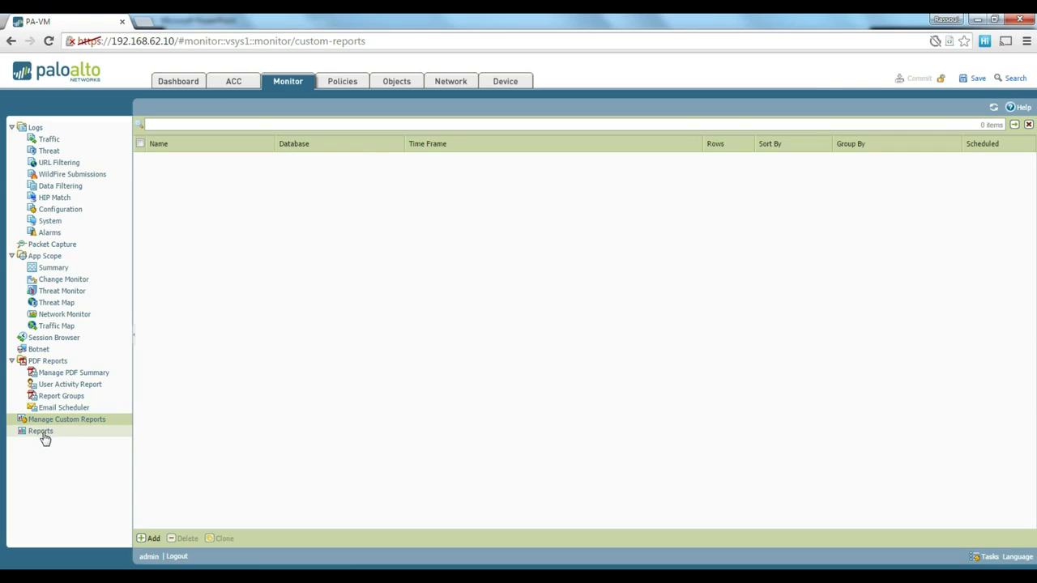
# Set up a user activity report named tesuserreport for the user ngco.local\pan, covering the last 30 days
pyautogui.click(52, 386)
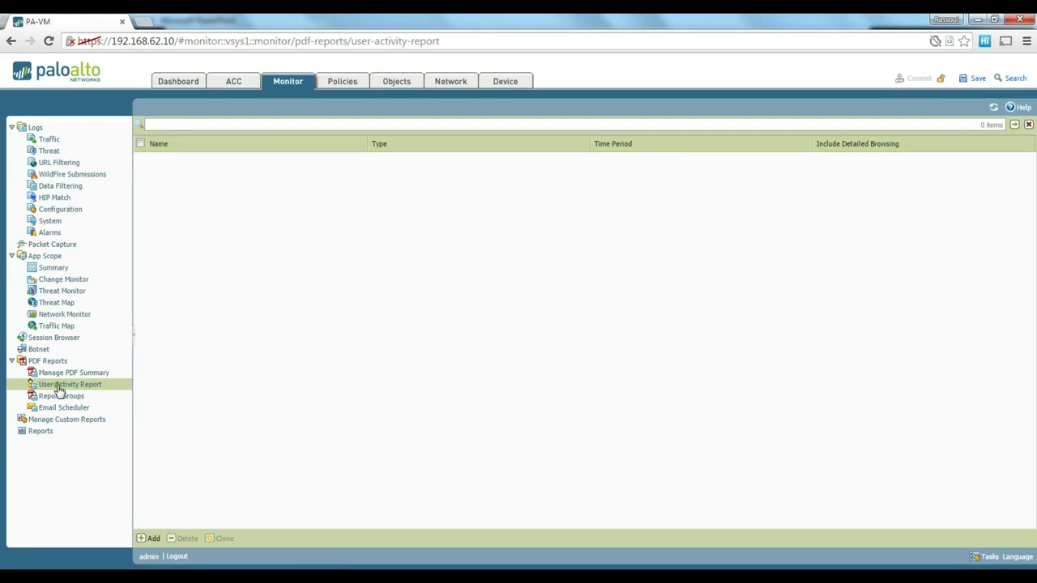
pyautogui.click(150, 540)
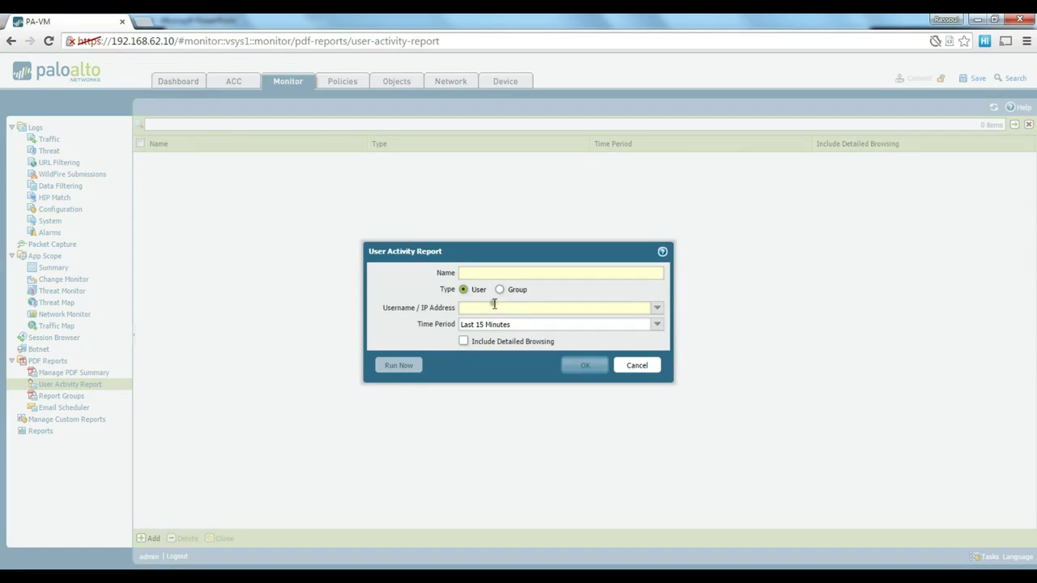
pyautogui.write('tesuserreport')
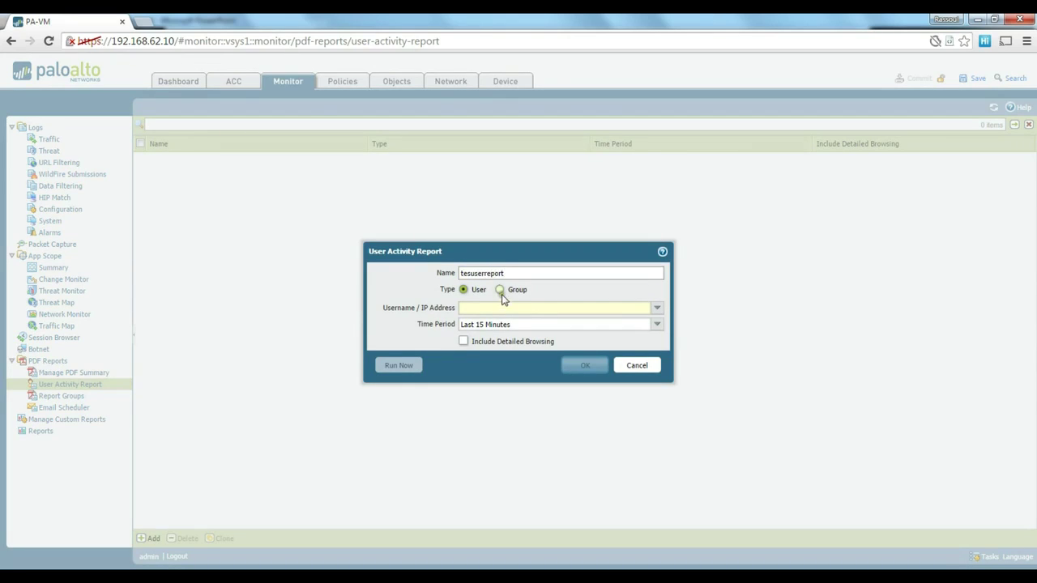
pyautogui.click(659, 310)
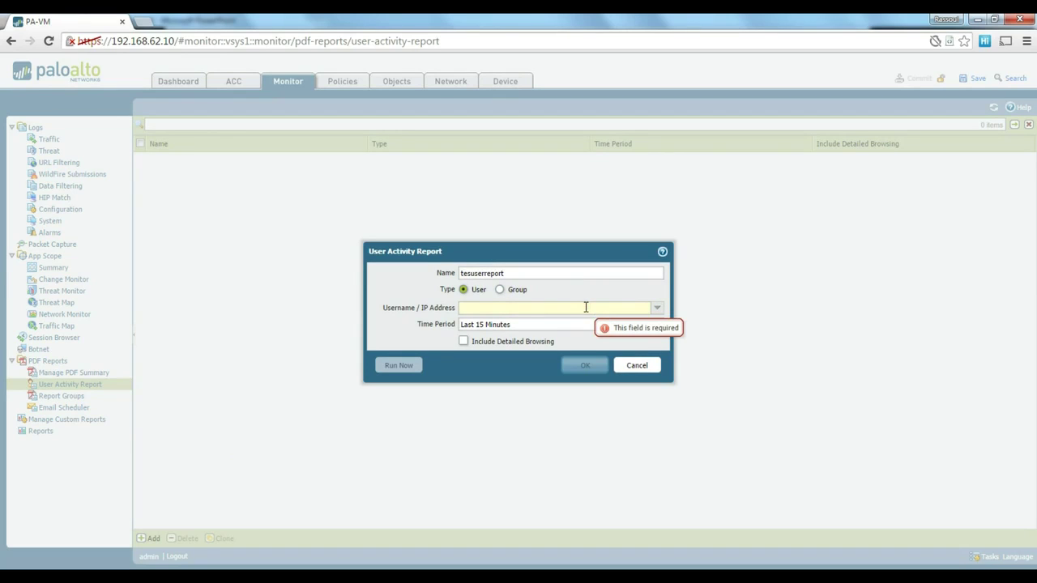
pyautogui.write('pan')
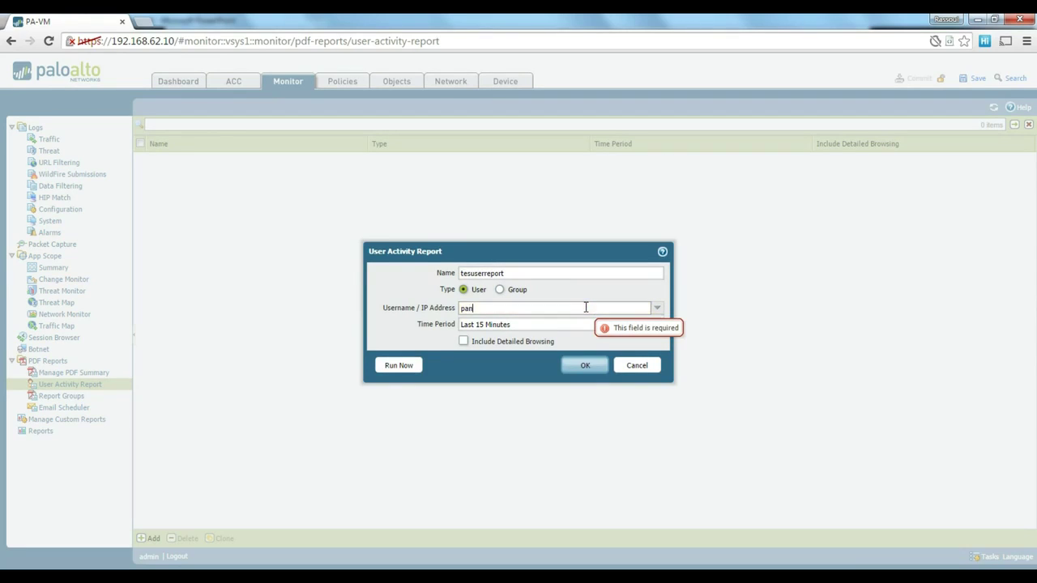
pyautogui.click(602, 323)
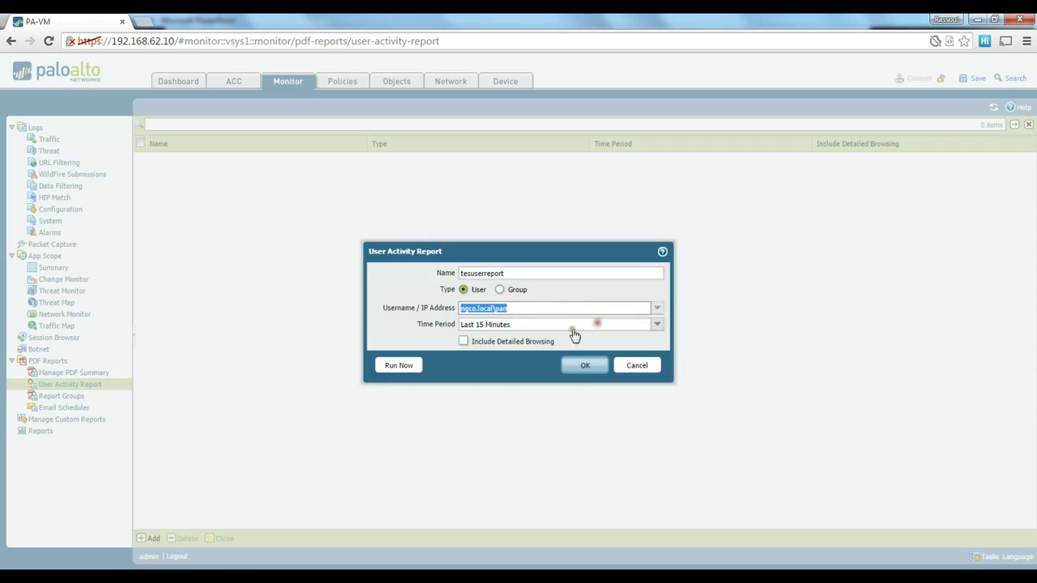
pyautogui.click(656, 324)
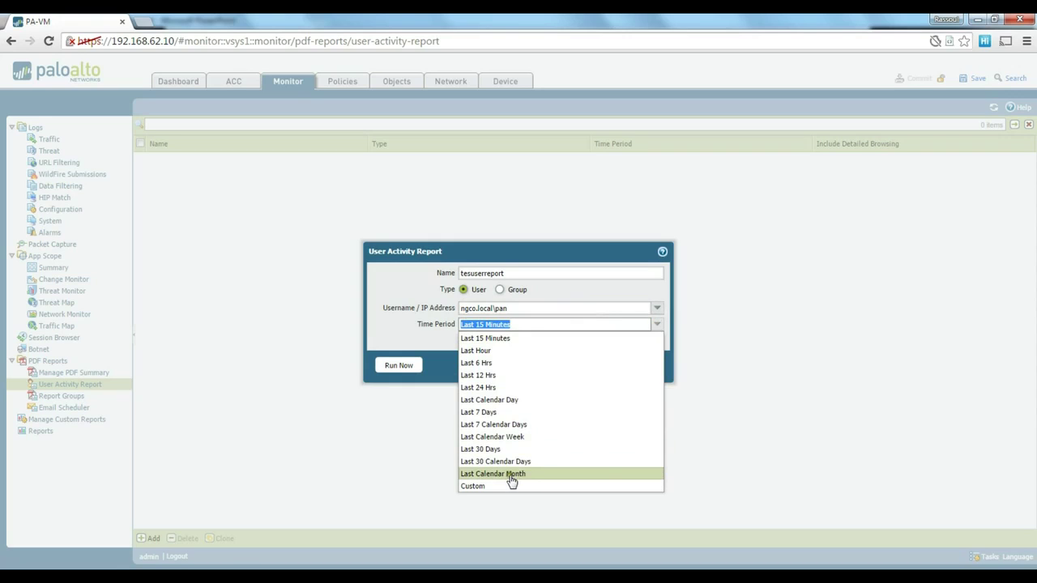
pyautogui.click(512, 451)
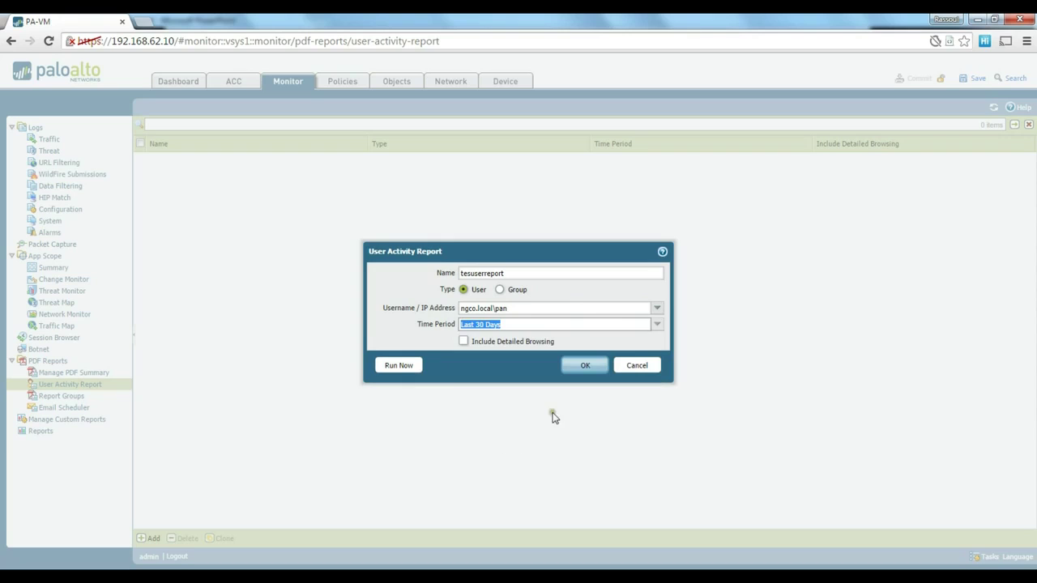
pyautogui.click(491, 372)
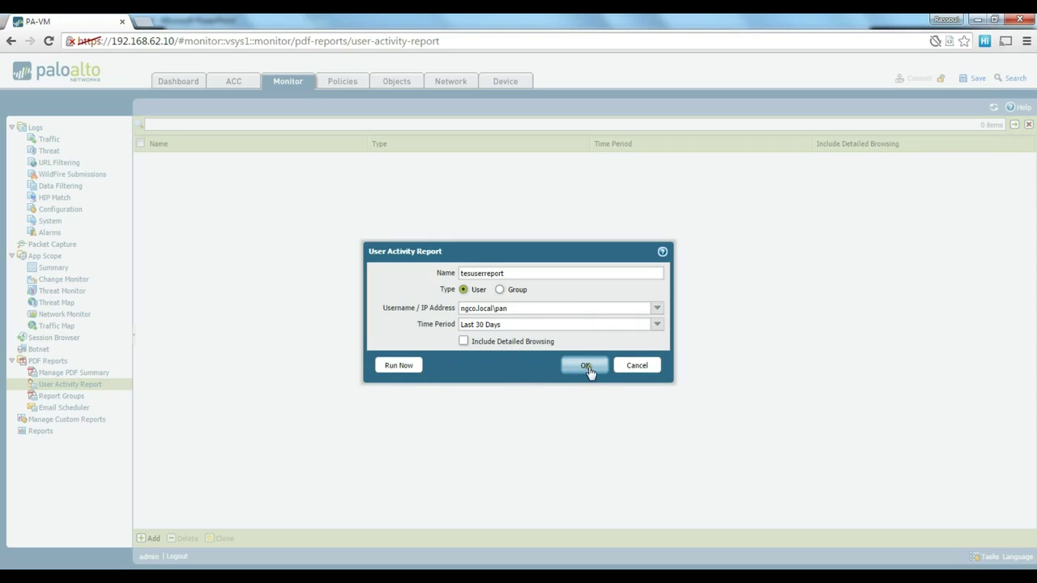
# Run the user activity report immediately and review the downloaded PDF from its contents page to the last section
pyautogui.click(398, 365)
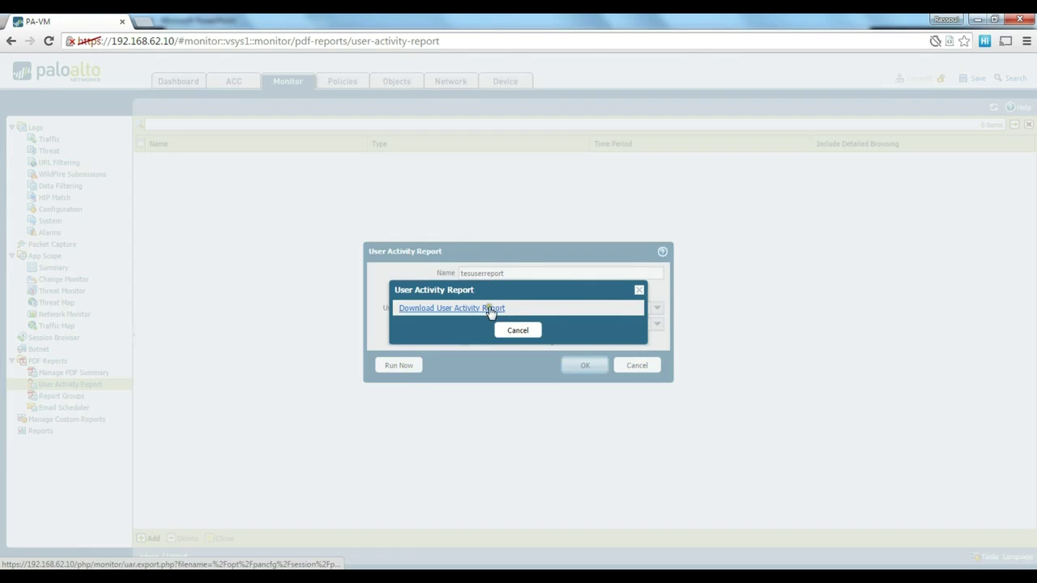
pyautogui.click(492, 308)
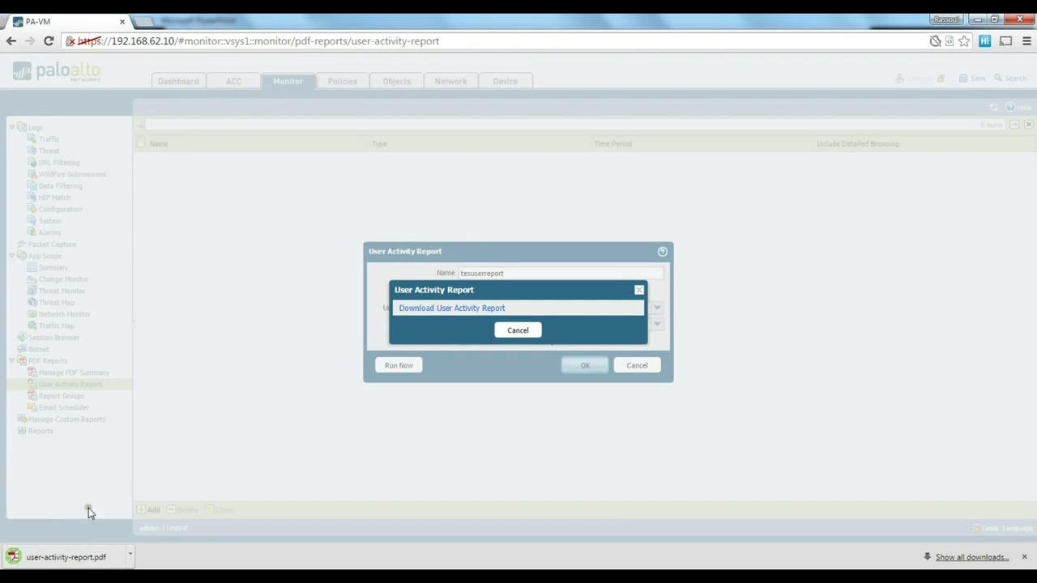
pyautogui.click(70, 557)
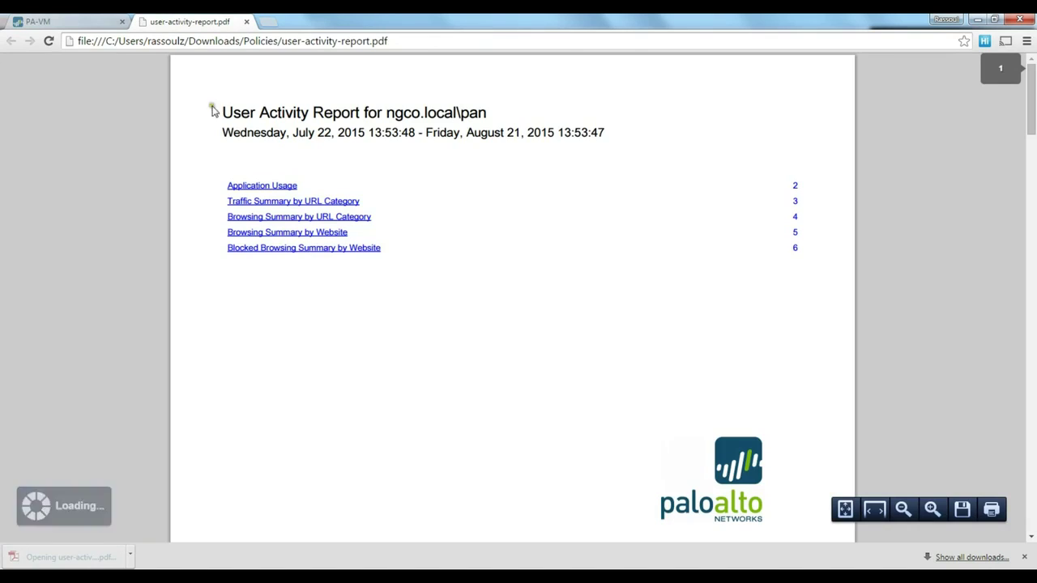
pyautogui.scroll(-3, 231, 210)
pyautogui.scroll(-15, 280, 240)
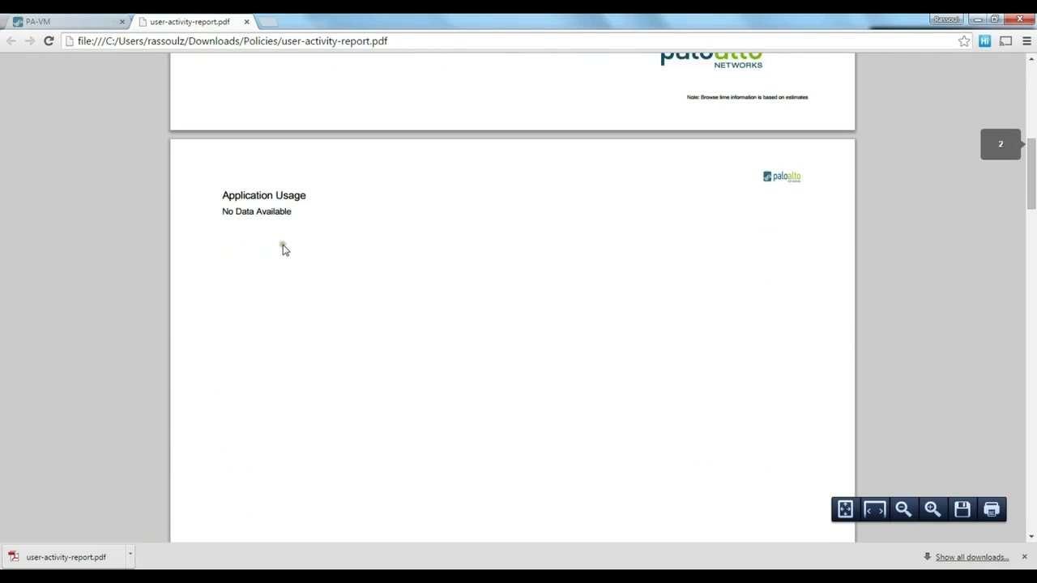
pyautogui.scroll(-20, 288, 260)
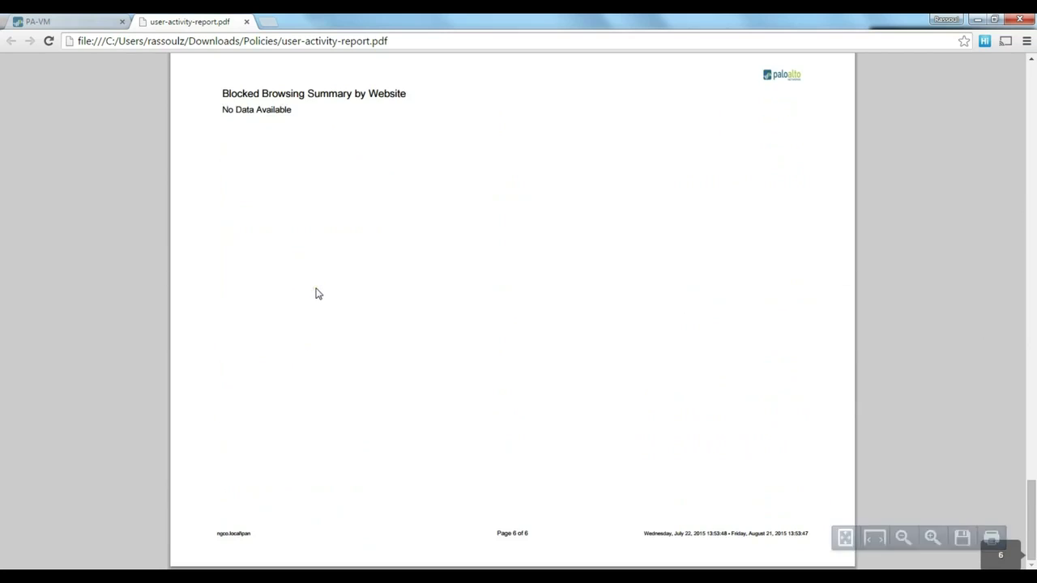
pyautogui.scroll(20, 317, 292)
pyautogui.scroll(10, 317, 291)
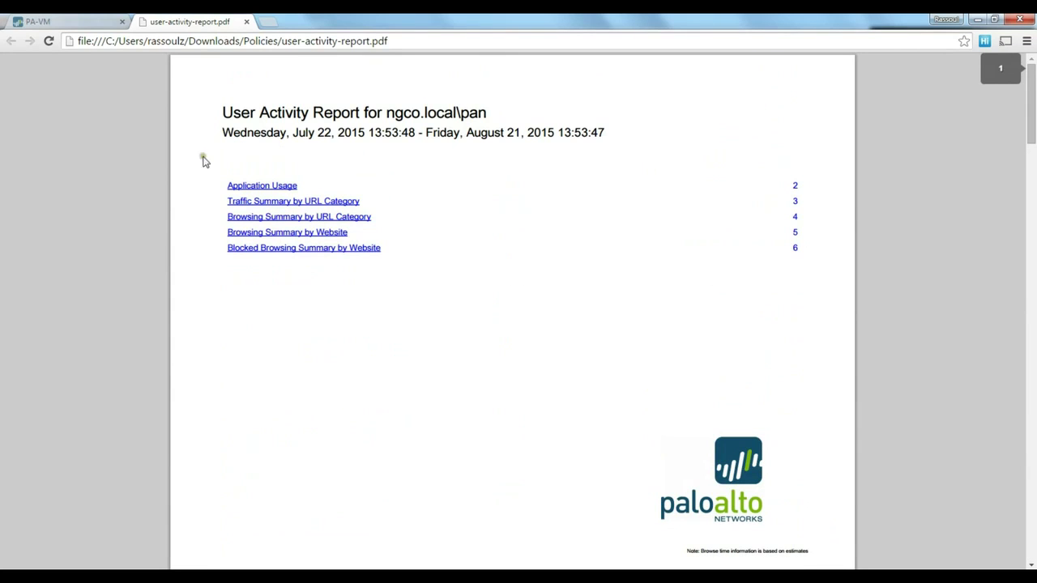
# Return to the firewall's report settings, change the user to the other ngco.local account, and save the report
pyautogui.click(69, 23)
pyautogui.click(525, 332)
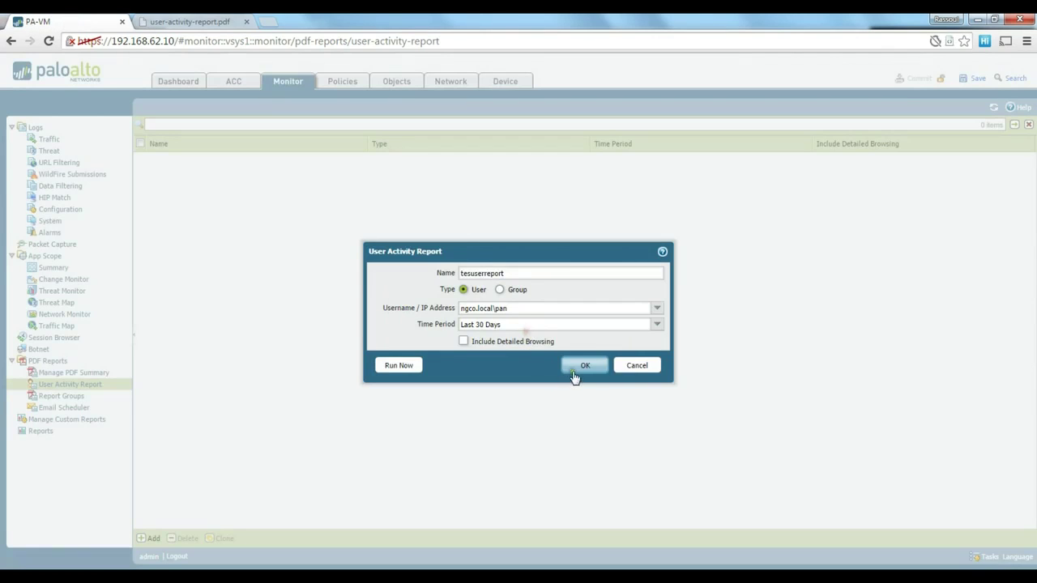
pyautogui.click(621, 309)
pyautogui.click(614, 310)
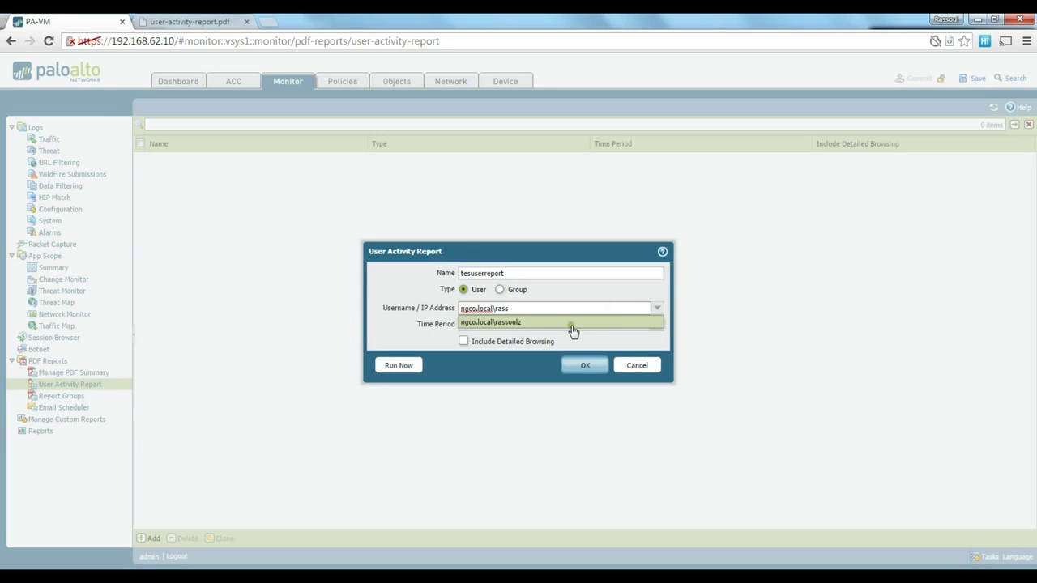
pyautogui.click(531, 322)
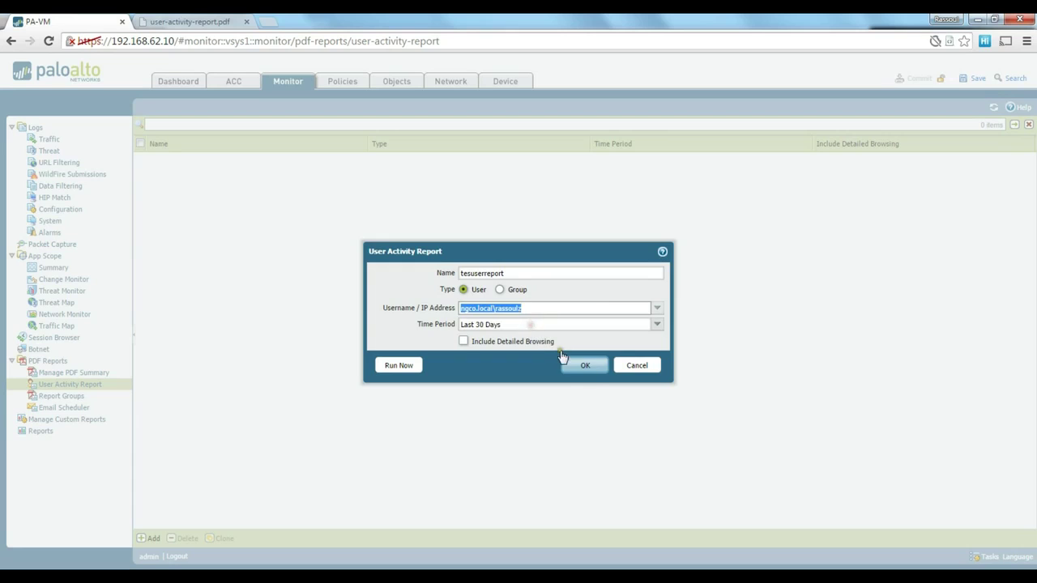
pyautogui.click(587, 366)
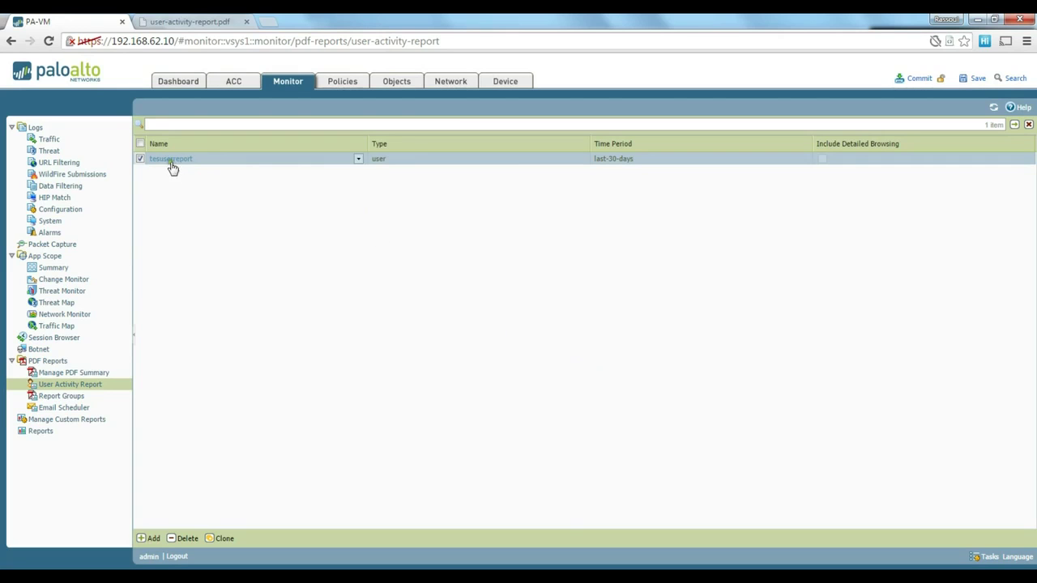
# Run the saved tesuserreport immediately and open the downloaded PDF
pyautogui.click(166, 160)
pyautogui.click(395, 365)
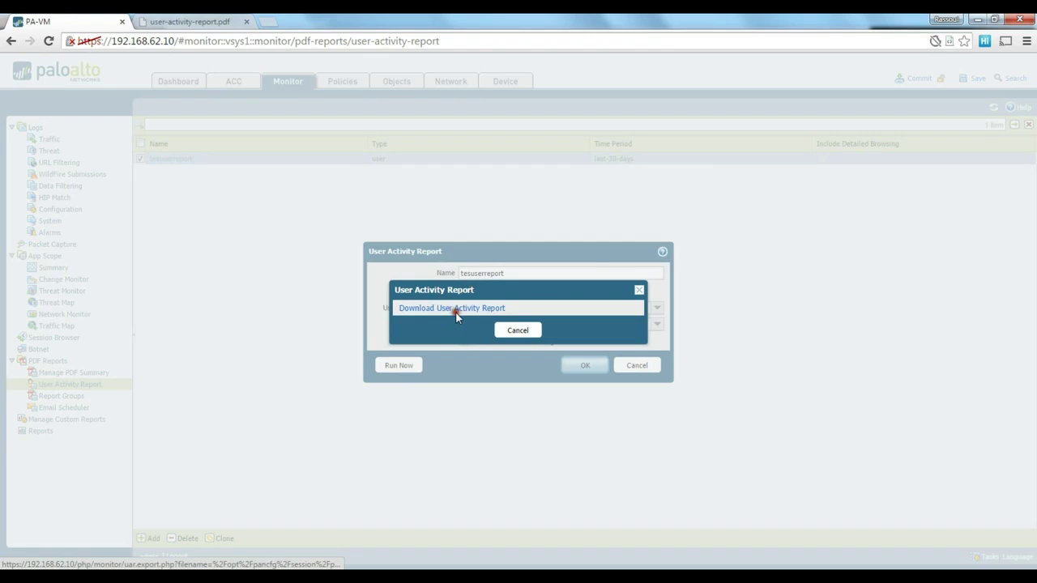
pyautogui.click(438, 309)
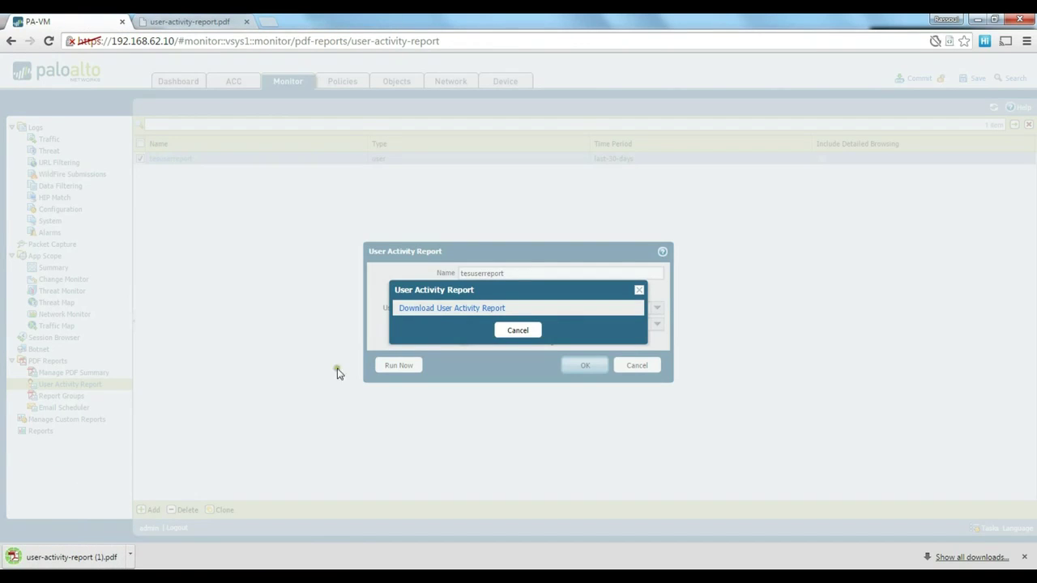
pyautogui.click(72, 557)
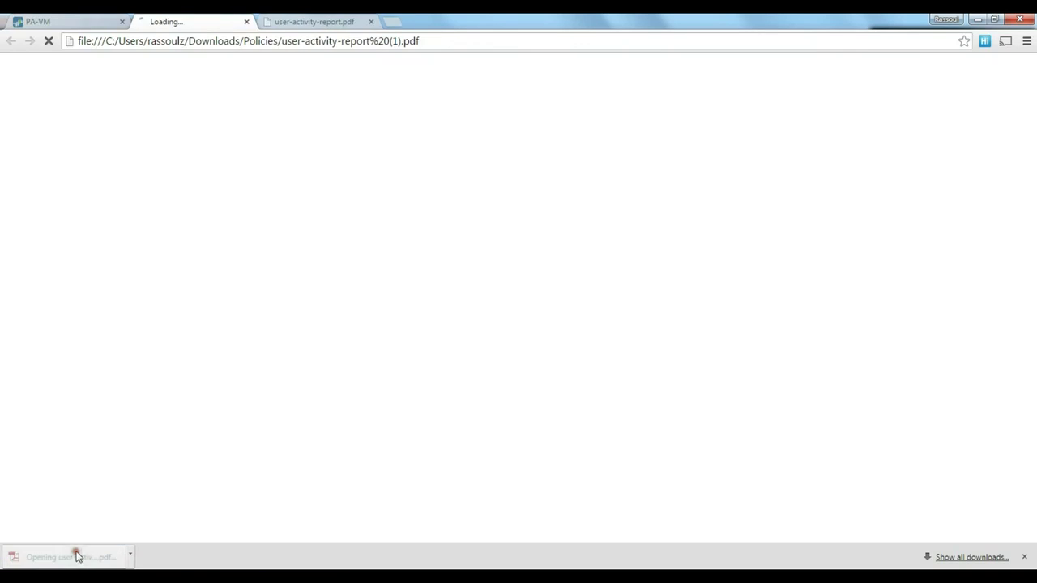
# Examine the application usage, URL category traffic, browsing and blocked browsing sections of the new user activity report
pyautogui.scroll(-2, 273, 383)
pyautogui.scroll(1, 291, 340)
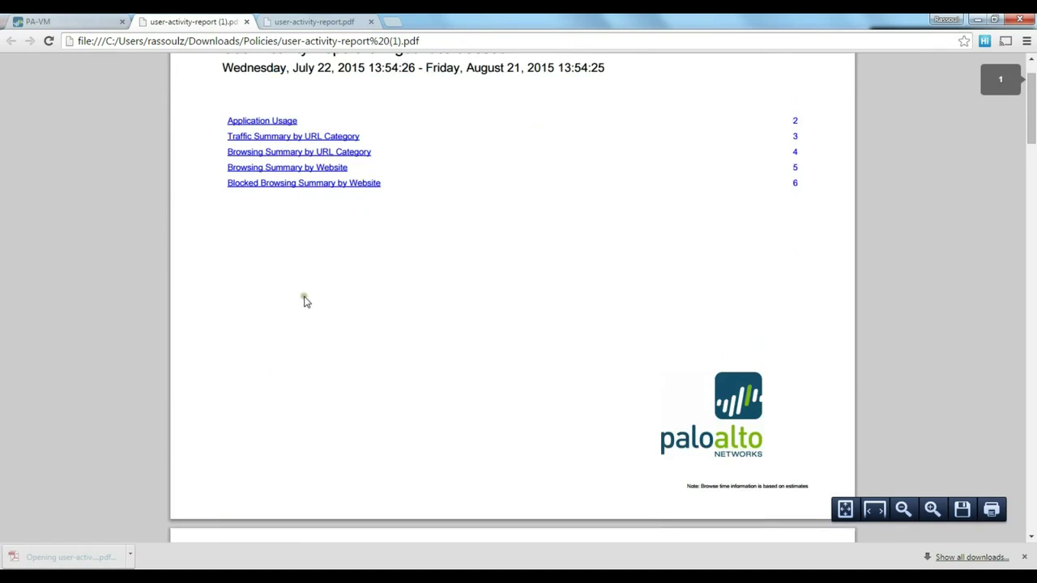
pyautogui.scroll(-4, 300, 312)
pyautogui.scroll(-2, 297, 326)
pyautogui.scroll(-20, 297, 326)
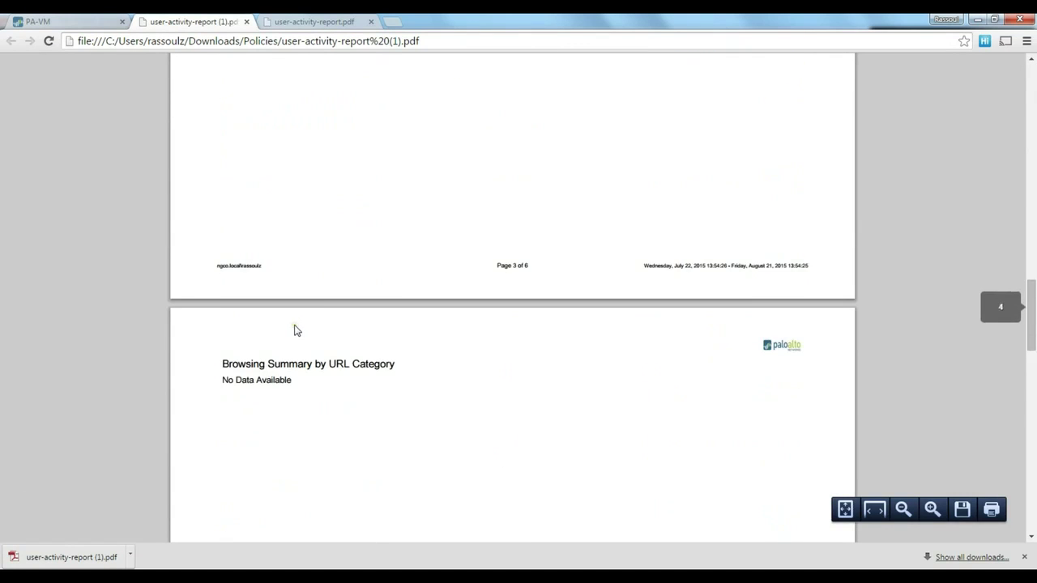
pyautogui.scroll(-2, 296, 330)
pyautogui.scroll(20, 299, 327)
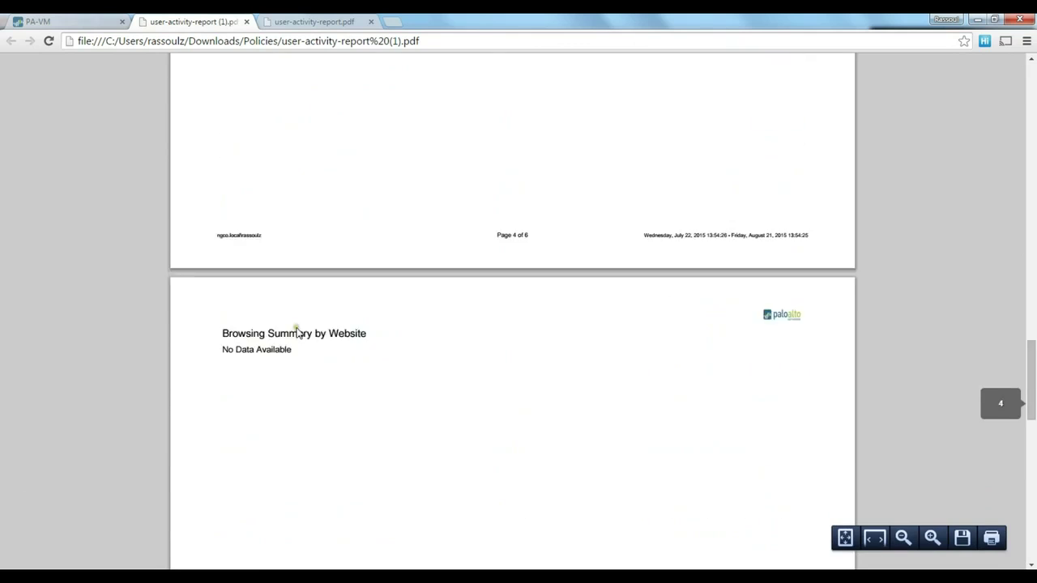
pyautogui.scroll(5, 299, 327)
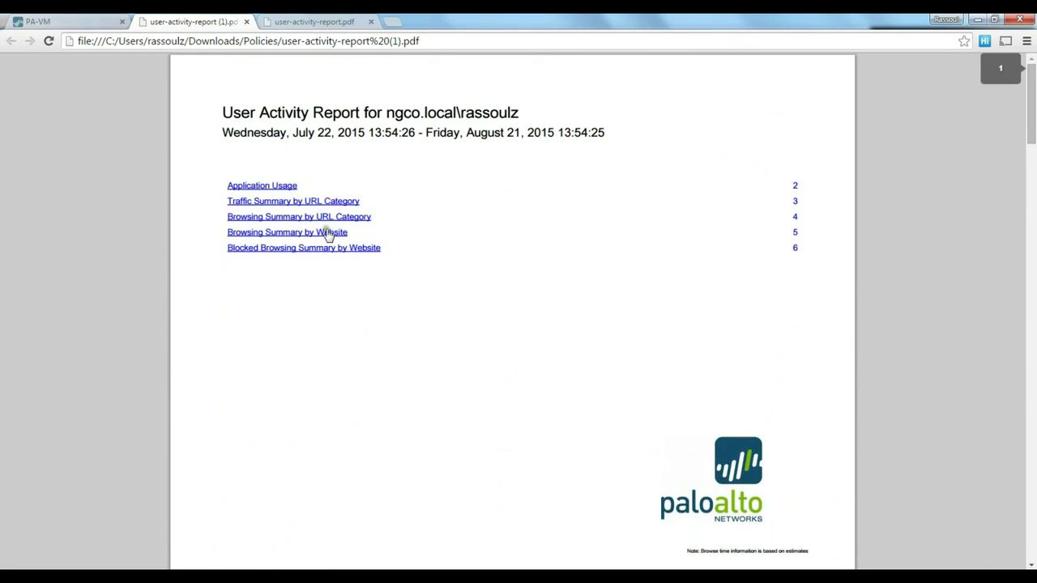
pyautogui.click(328, 203)
pyautogui.scroll(-8, 314, 270)
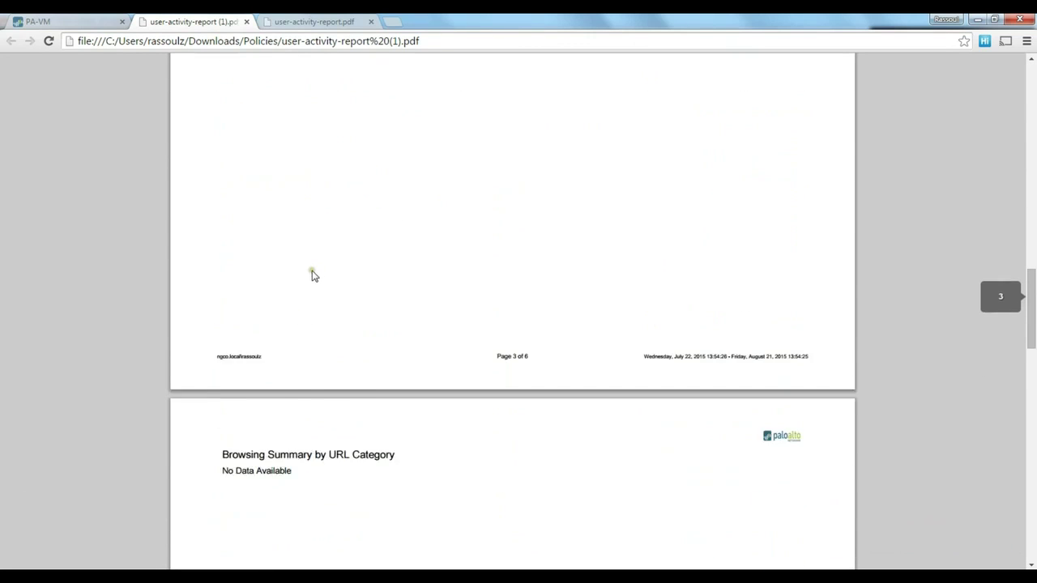
pyautogui.scroll(-4, 315, 271)
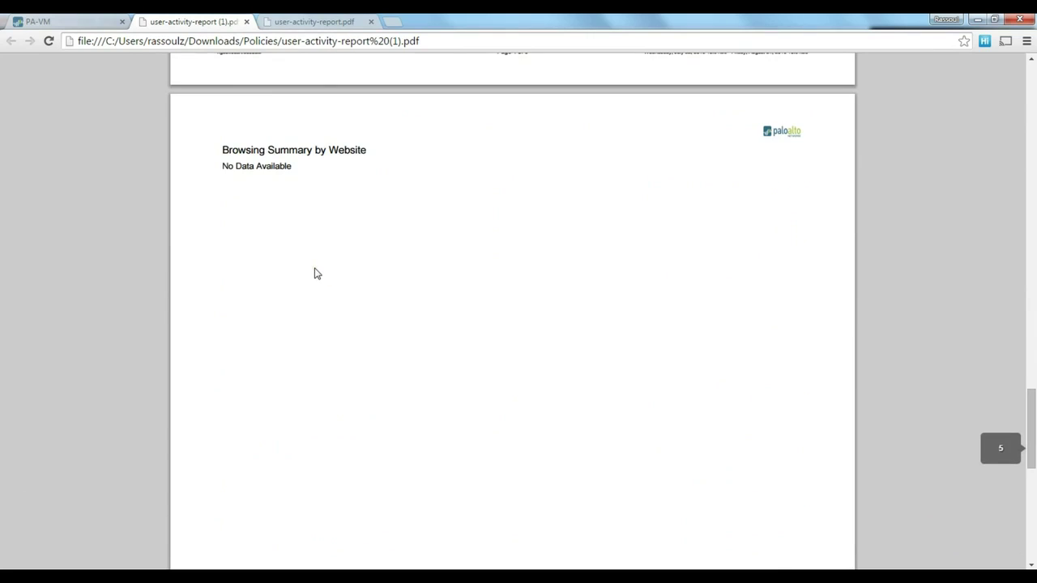
pyautogui.scroll(-12, 316, 271)
pyautogui.scroll(16, 316, 267)
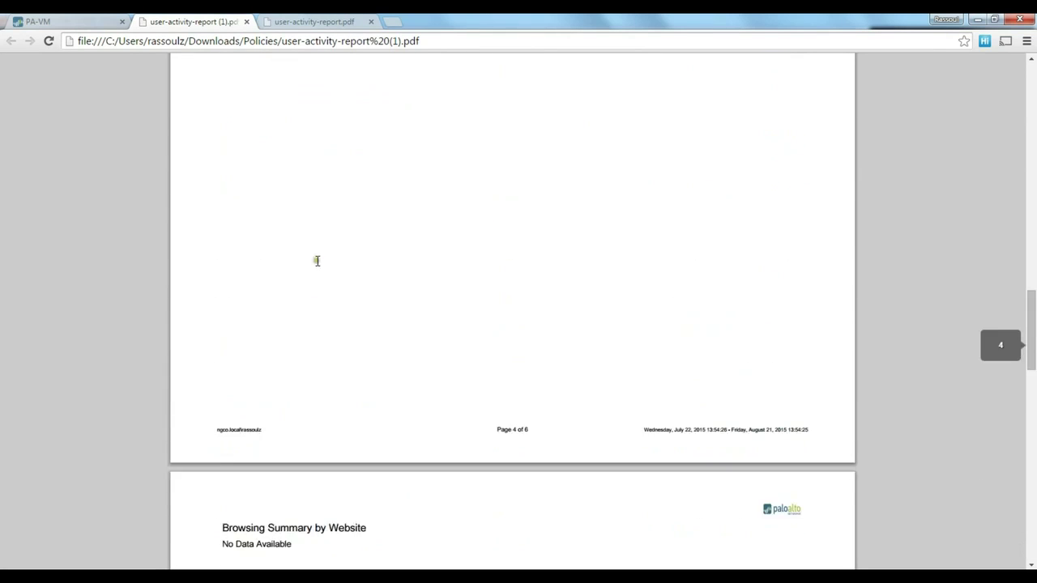
pyautogui.scroll(8, 316, 260)
# Close the second report PDF and leave the download prompt and report settings without changes
pyautogui.click(247, 22)
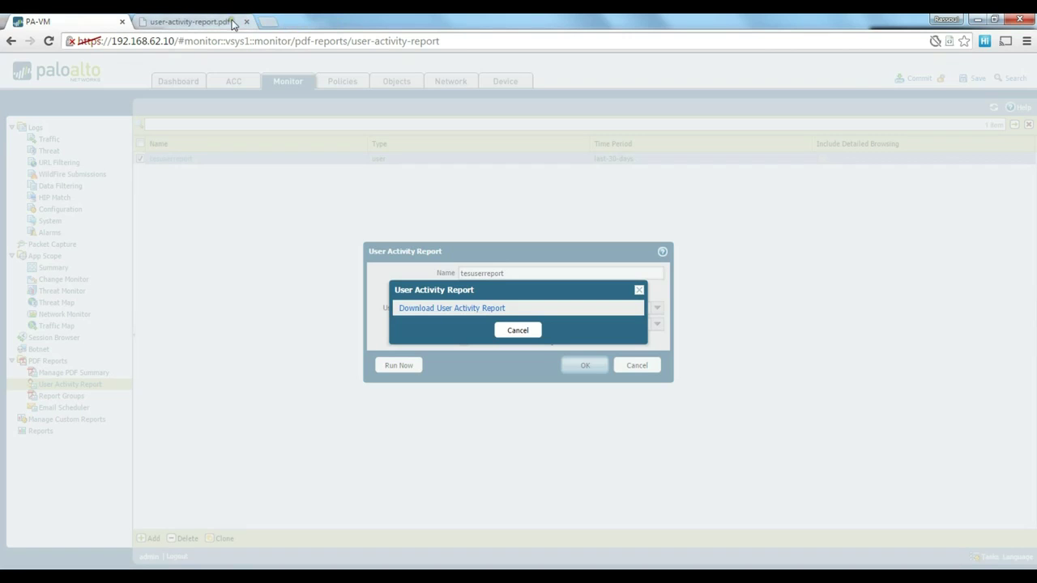
pyautogui.click(523, 330)
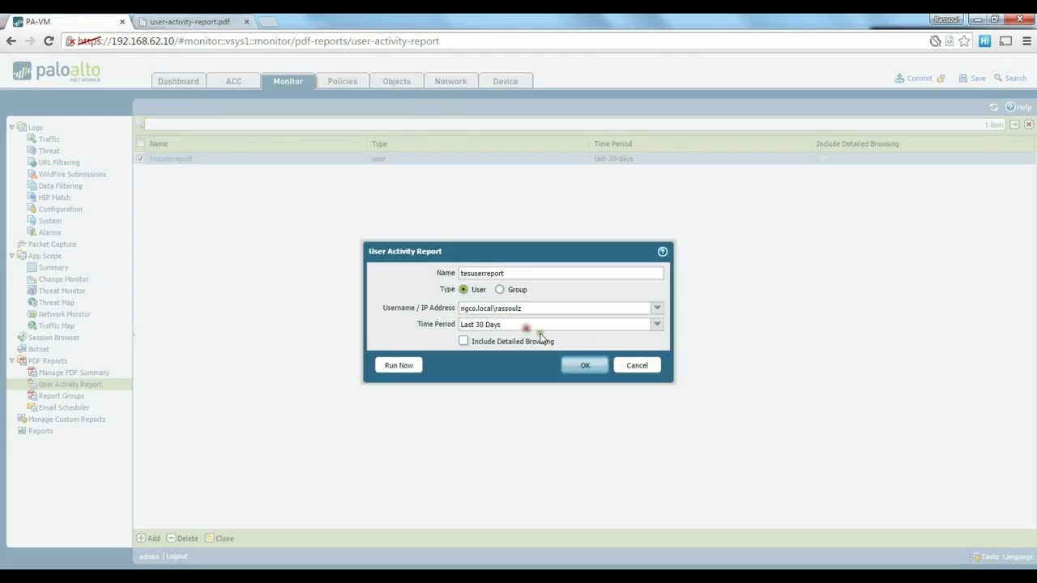
pyautogui.click(644, 365)
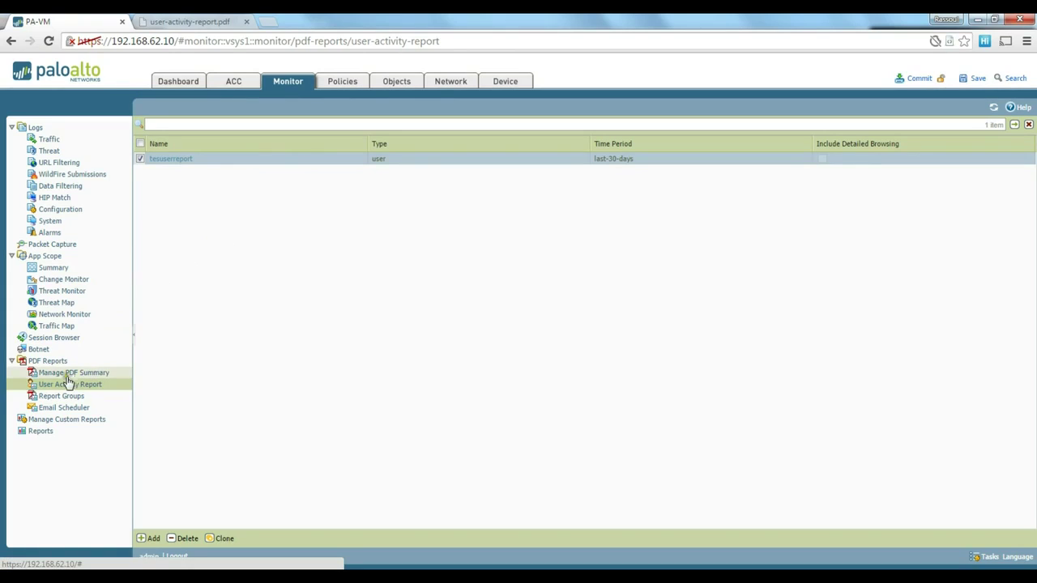
# Create a custom report named testreport with the time frame Last 30 Days
pyautogui.click(90, 423)
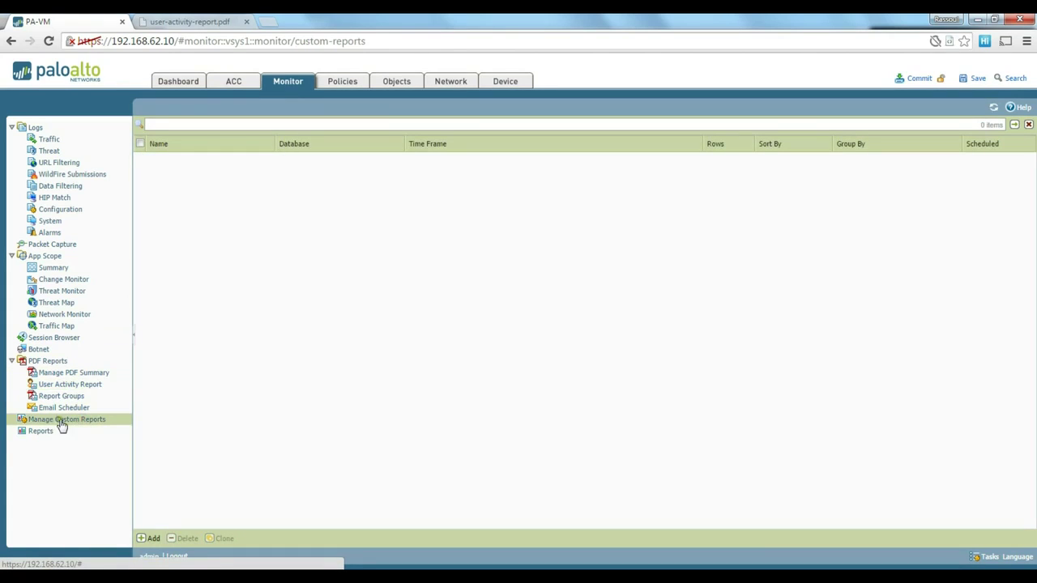
pyautogui.click(149, 540)
pyautogui.click(456, 225)
pyautogui.write('testreport')
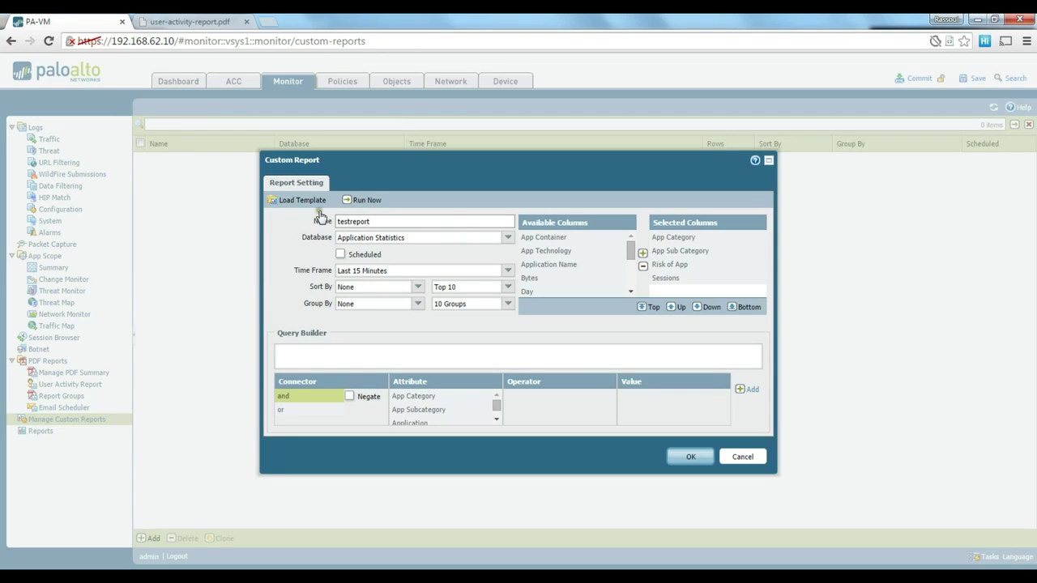
pyautogui.click(507, 271)
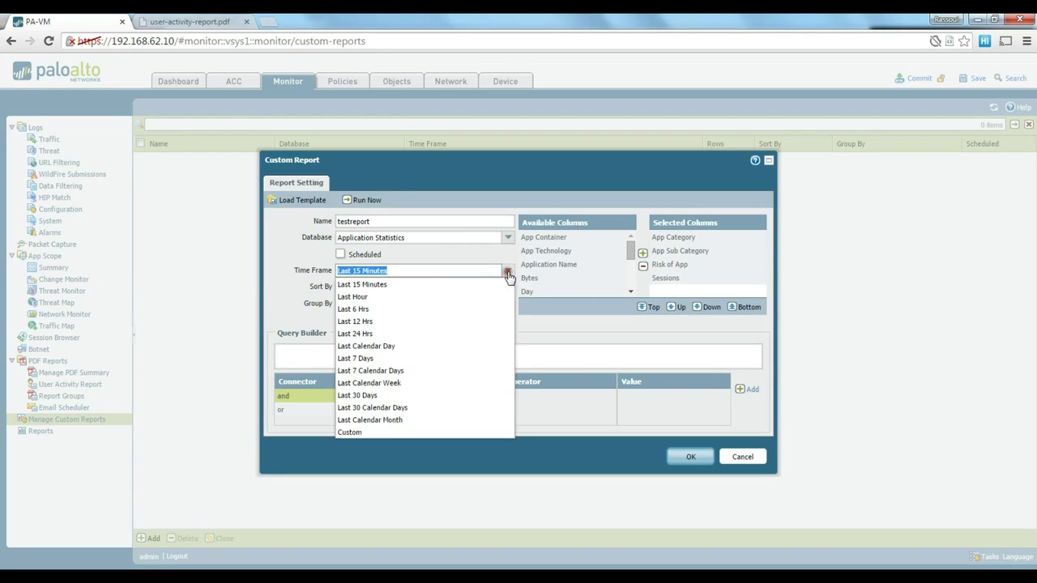
pyautogui.click(364, 395)
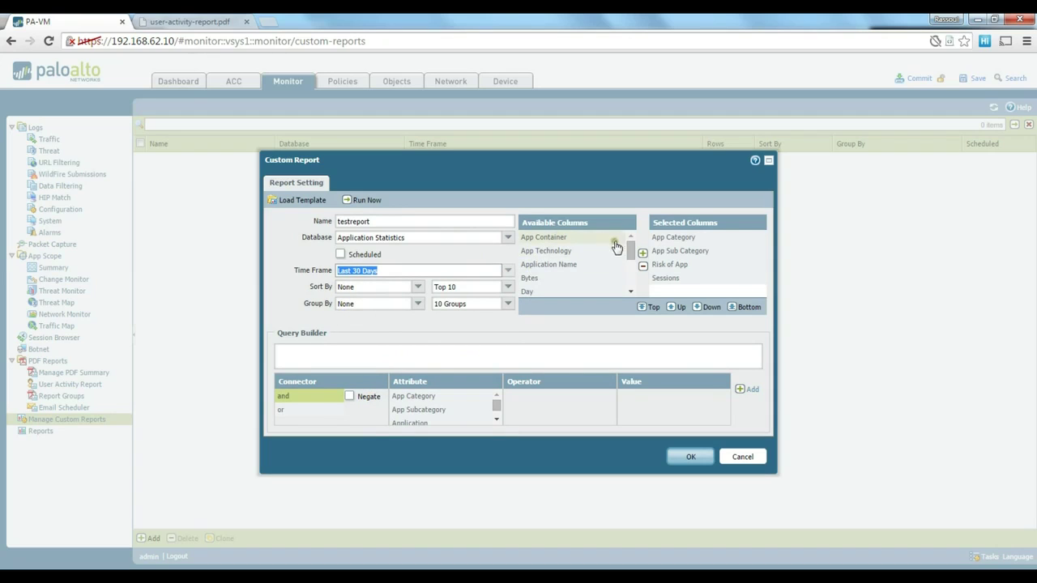
# Add App Technology, Application Name and Bytes to the report's selected columns and check the resulting column list
pyautogui.click(559, 255)
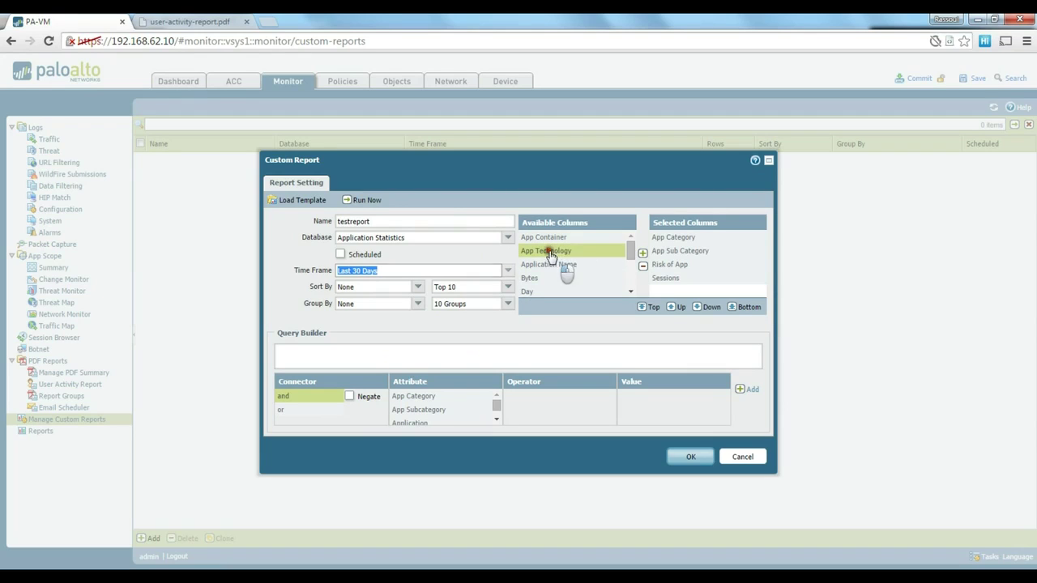
pyautogui.click(642, 253)
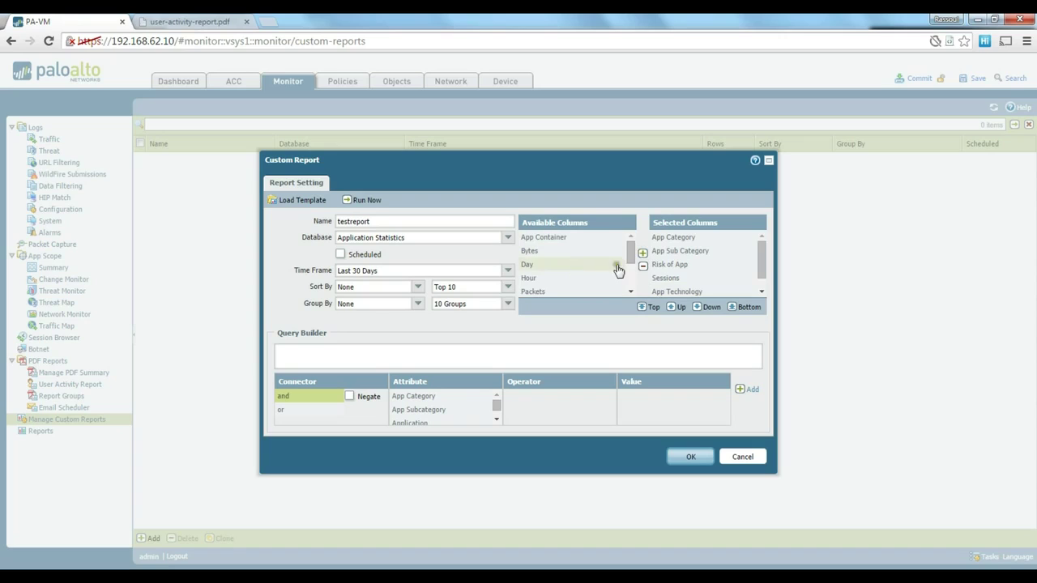
pyautogui.scroll(-3, 636, 281)
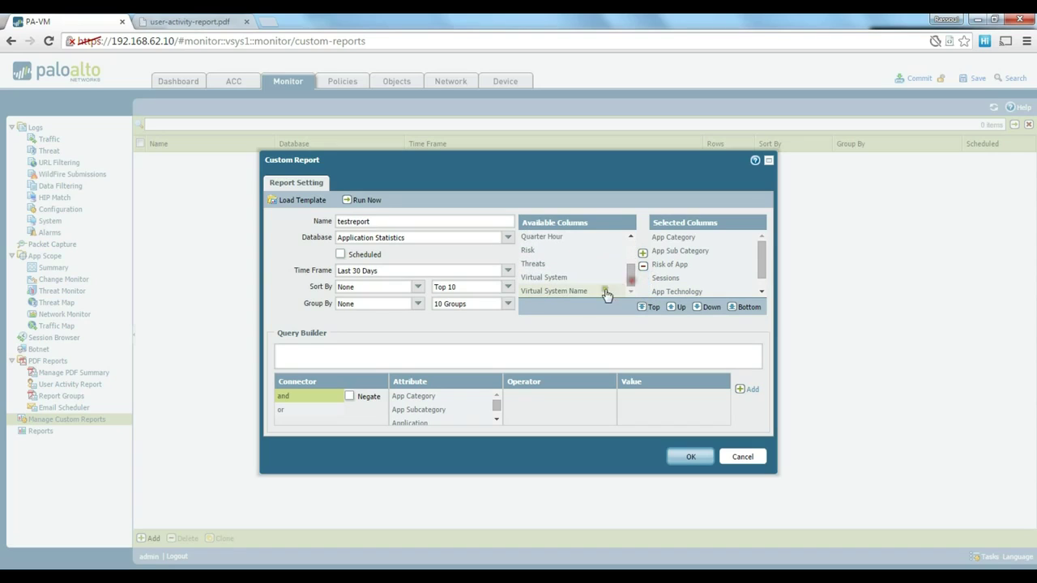
pyautogui.scroll(3, 626, 277)
pyautogui.click(559, 250)
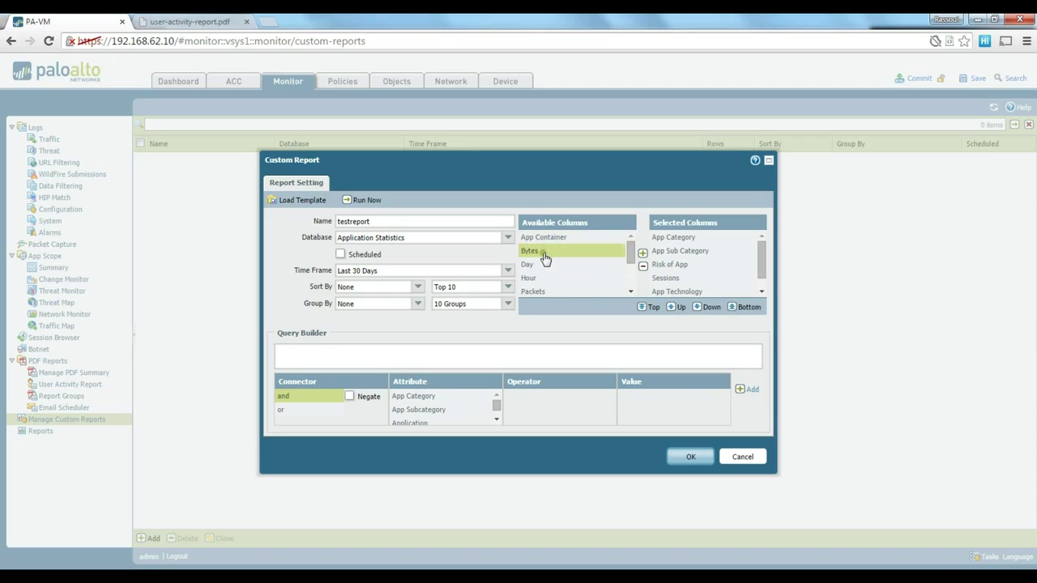
pyautogui.click(642, 253)
pyautogui.moveTo(758, 253); pyautogui.dragTo(765, 273)
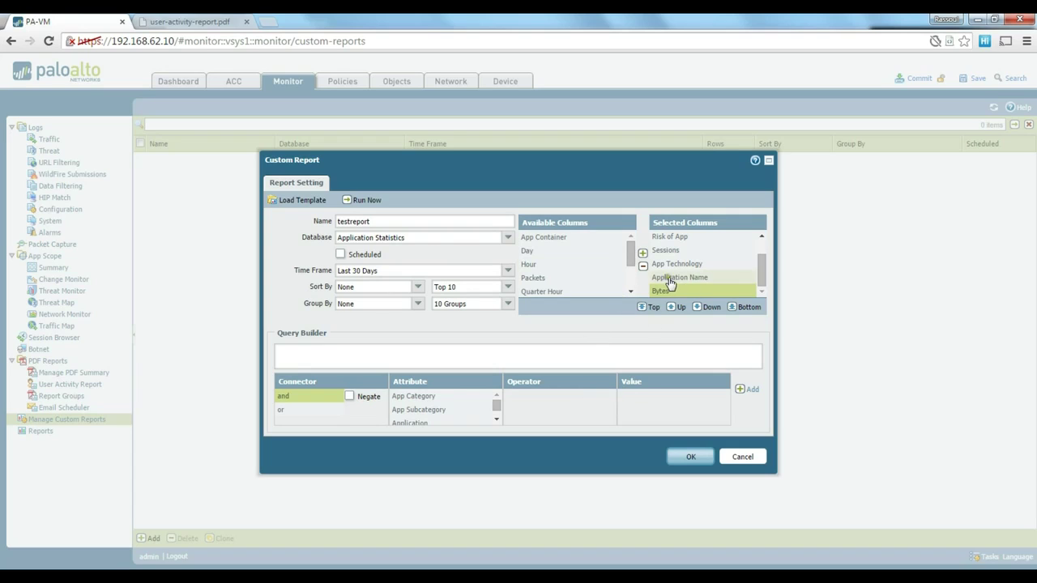
# Set the report database to the detailed Traffic log and add the Action and Application columns
pyautogui.click(507, 239)
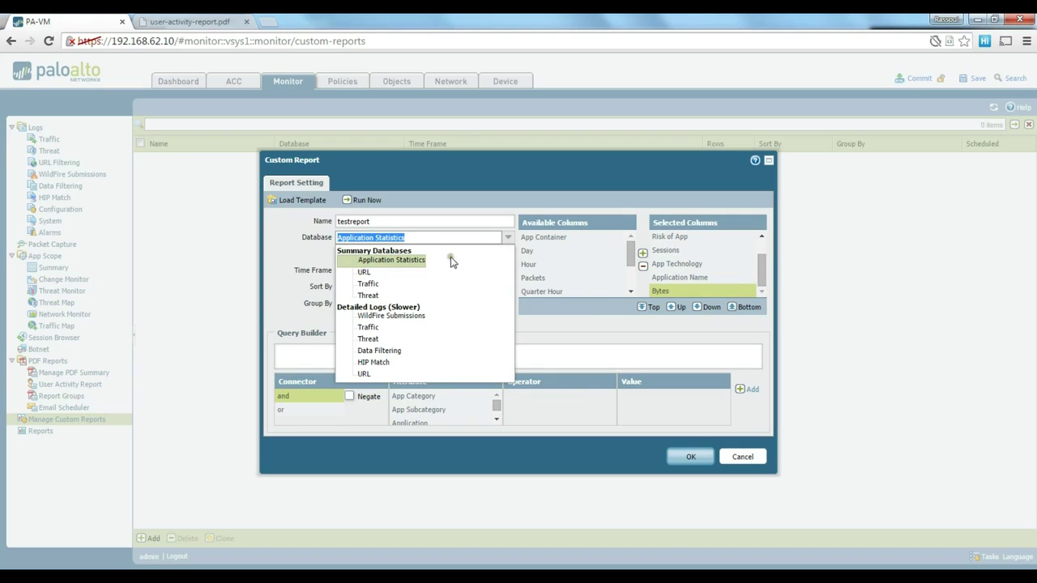
pyautogui.click(368, 328)
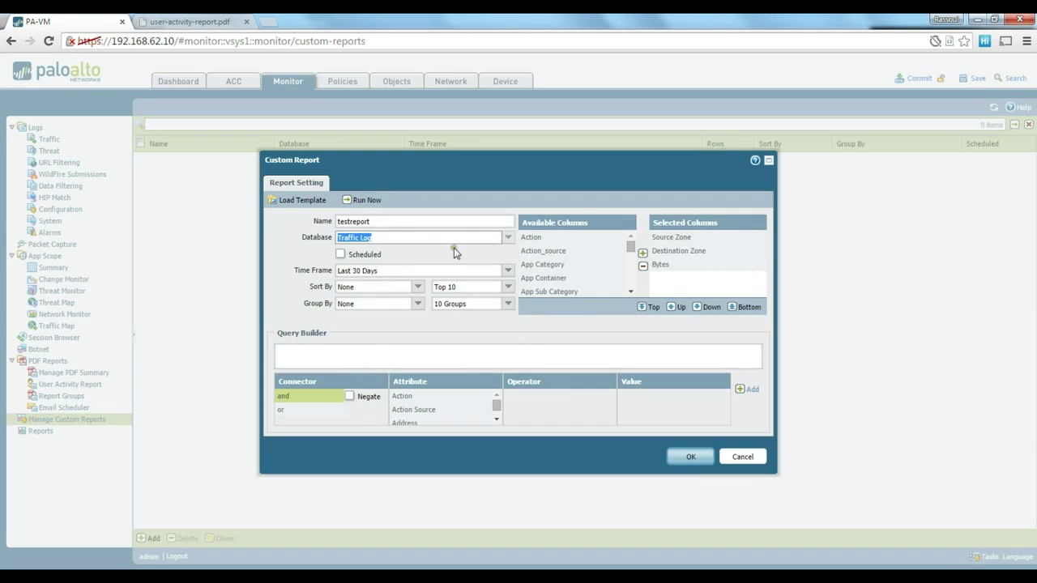
pyautogui.click(544, 237)
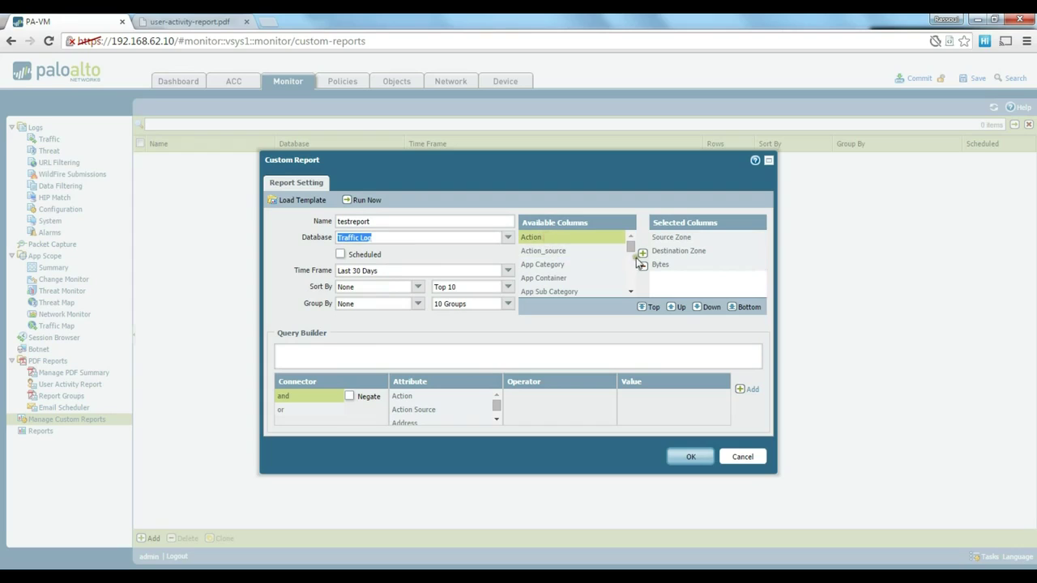
pyautogui.click(643, 252)
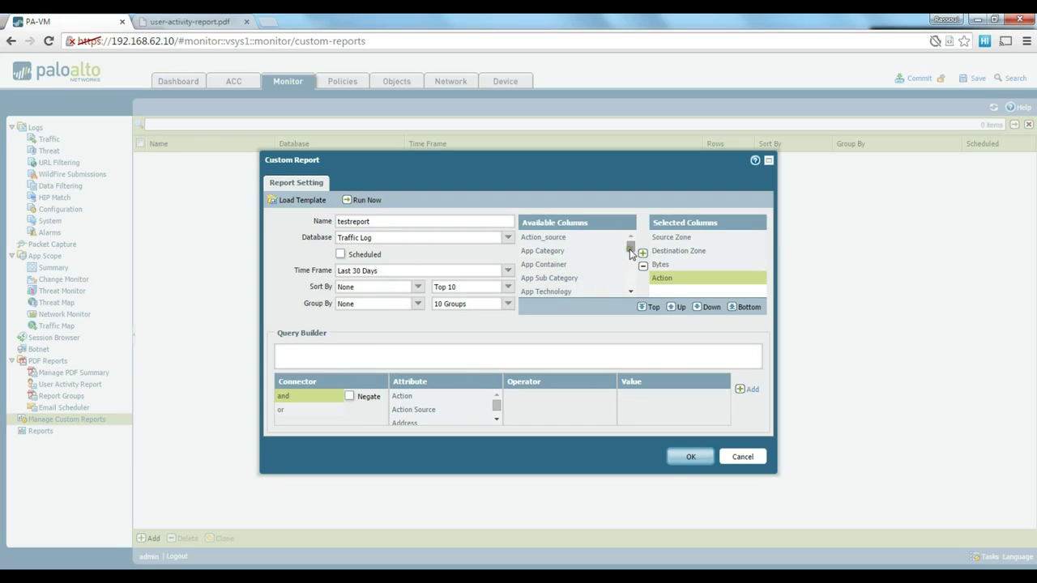
pyautogui.scroll(-2, 631, 254)
pyautogui.click(571, 269)
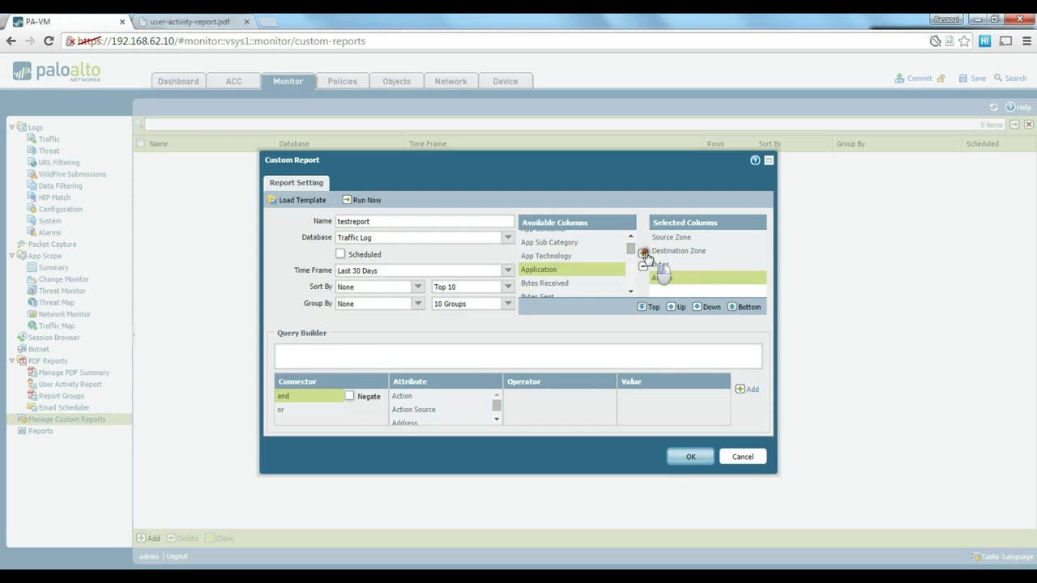
pyautogui.click(644, 253)
# Add the Bytes Received, Bytes Sent and Destination Country columns to the report
pyautogui.click(585, 270)
pyautogui.click(643, 252)
pyautogui.click(573, 274)
pyautogui.click(643, 252)
pyautogui.click(631, 291)
pyautogui.click(630, 292)
pyautogui.click(631, 291)
pyautogui.click(591, 248)
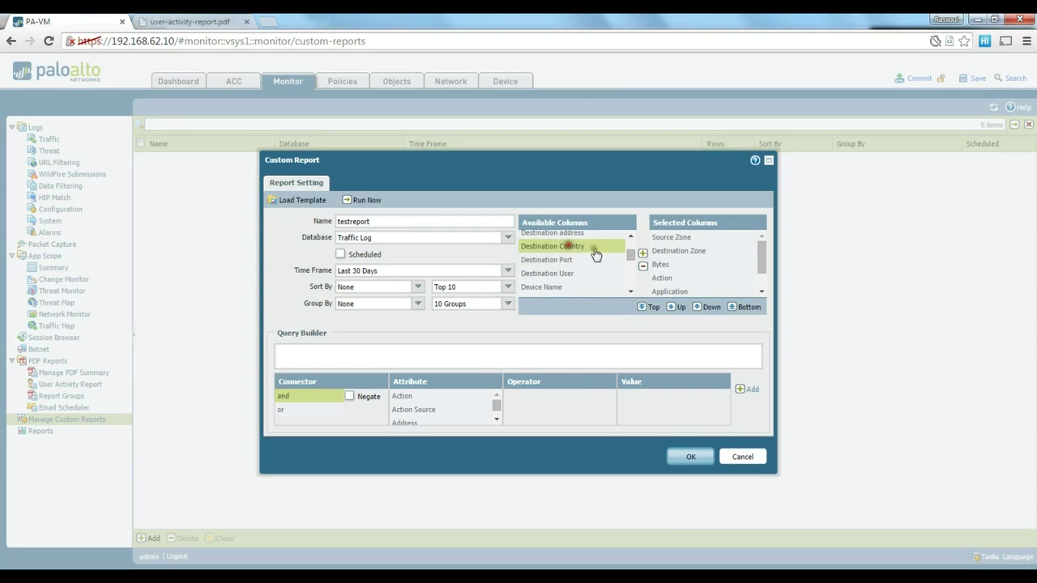
pyautogui.click(644, 254)
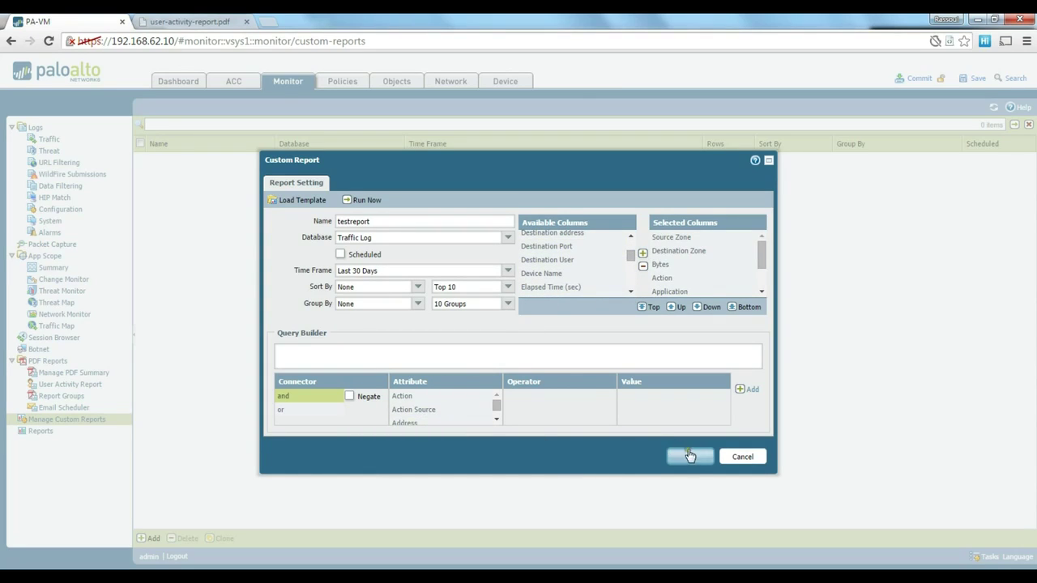
# Run testreport immediately and review its rows of zones, actions, applications, destination countries and byte counts
pyautogui.click(366, 203)
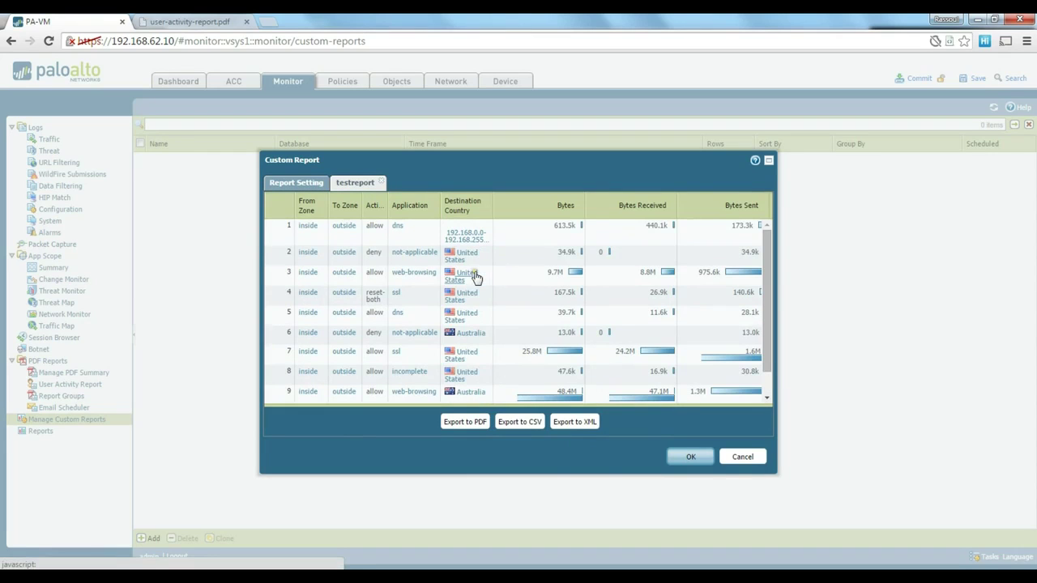
pyautogui.scroll(-1, 426, 278)
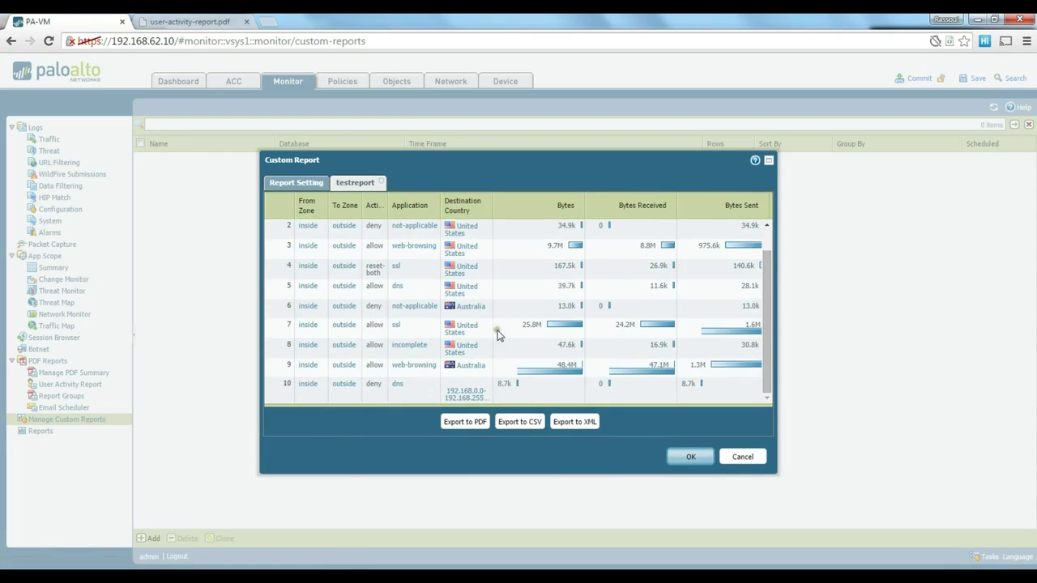
pyautogui.scroll(1, 511, 377)
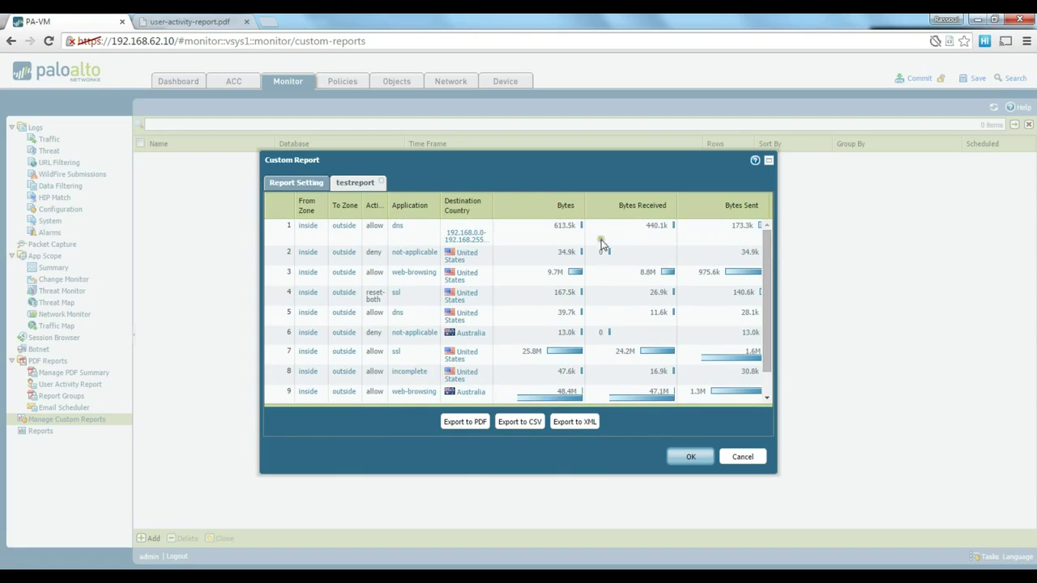
pyautogui.scroll(-1, 494, 282)
pyautogui.scroll(1, 484, 276)
# Export the testreport results to PDF and open the downloaded file to check its table
pyautogui.click(464, 422)
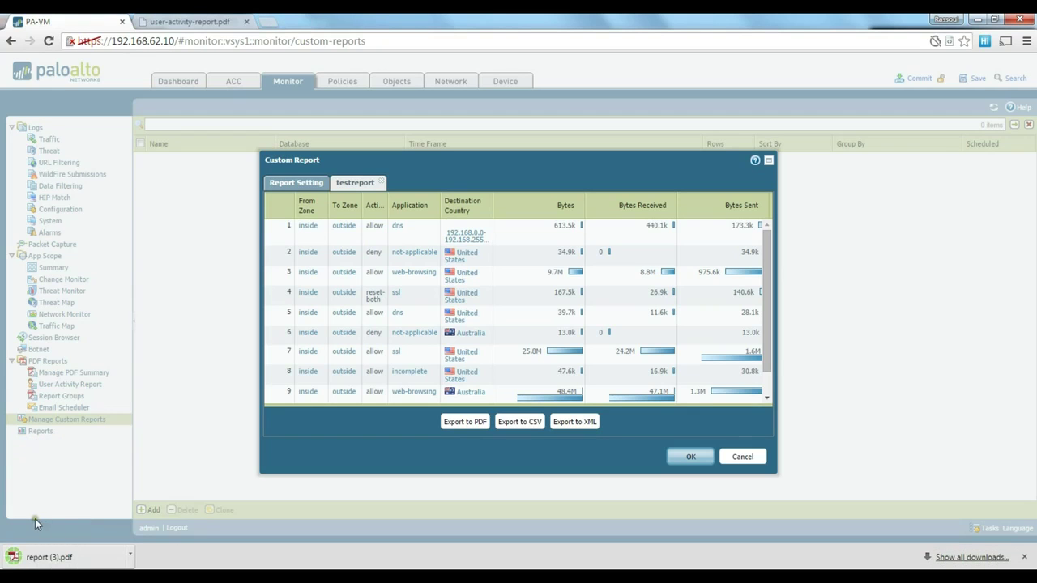
pyautogui.click(57, 562)
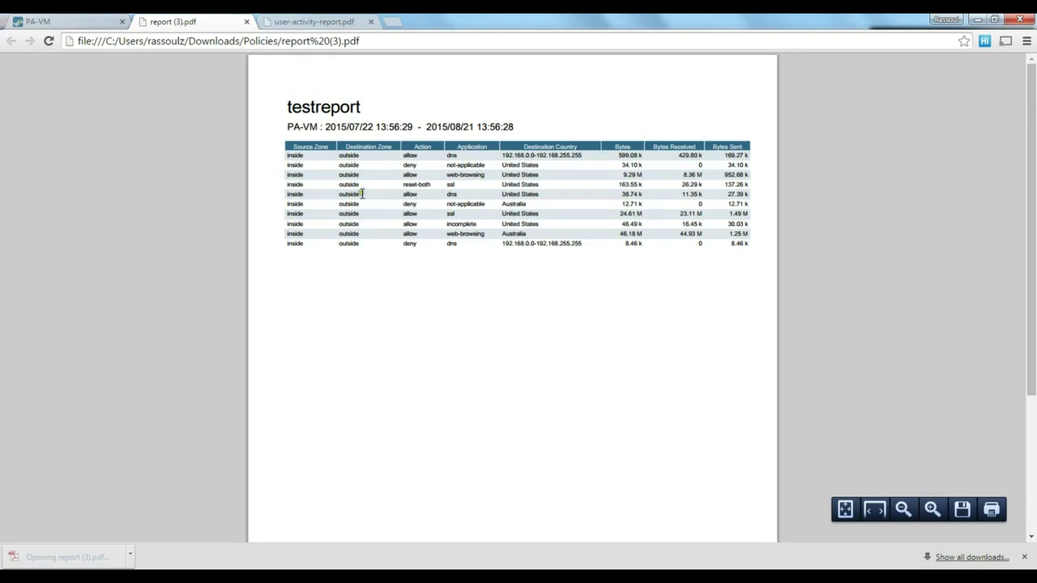
pyautogui.moveTo(290, 154); pyautogui.dragTo(522, 207)
pyautogui.click(527, 218)
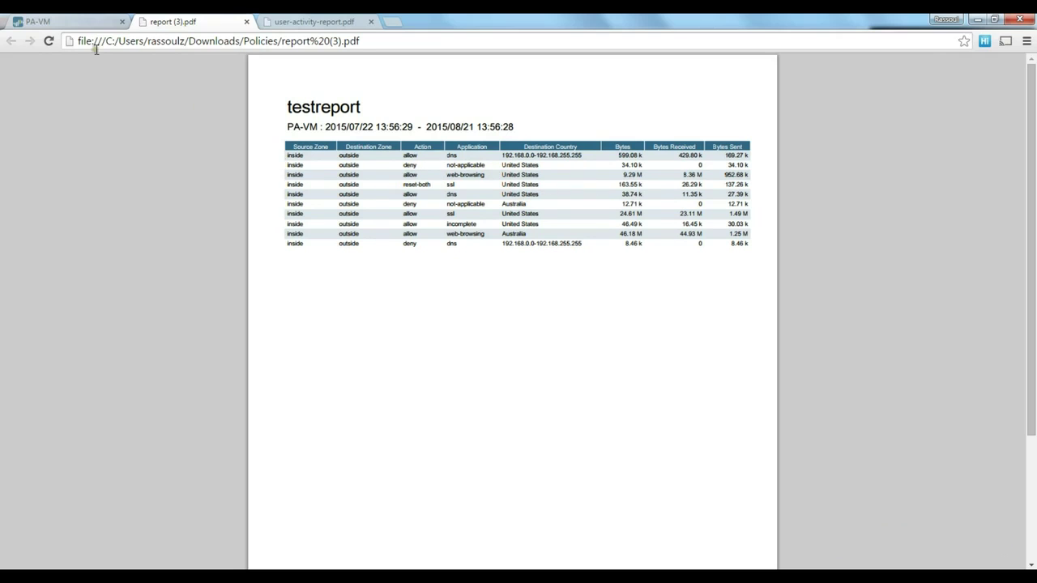
# Return to the firewall page and save the custom report
pyautogui.click(74, 22)
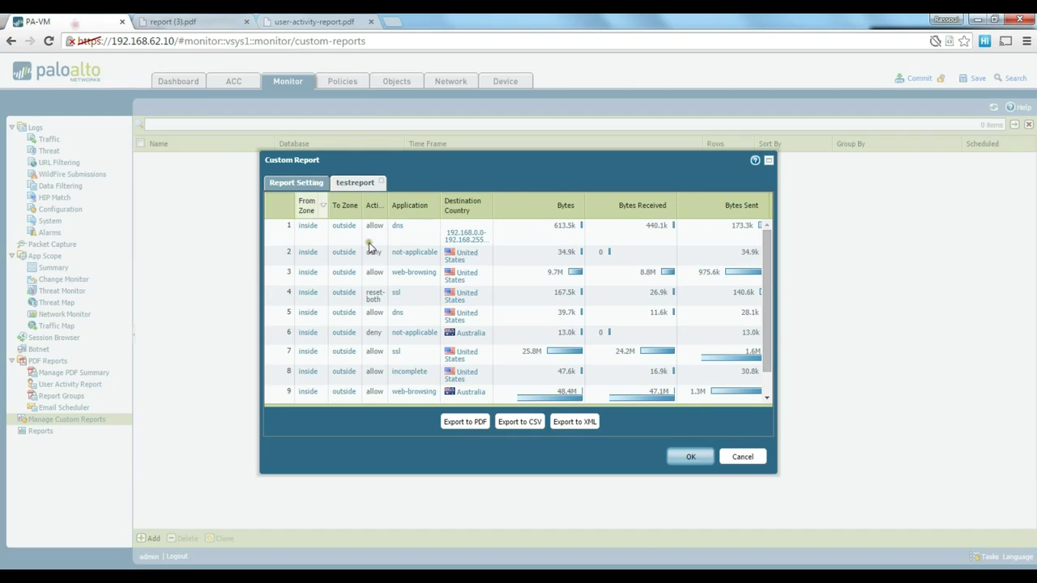
pyautogui.click(702, 459)
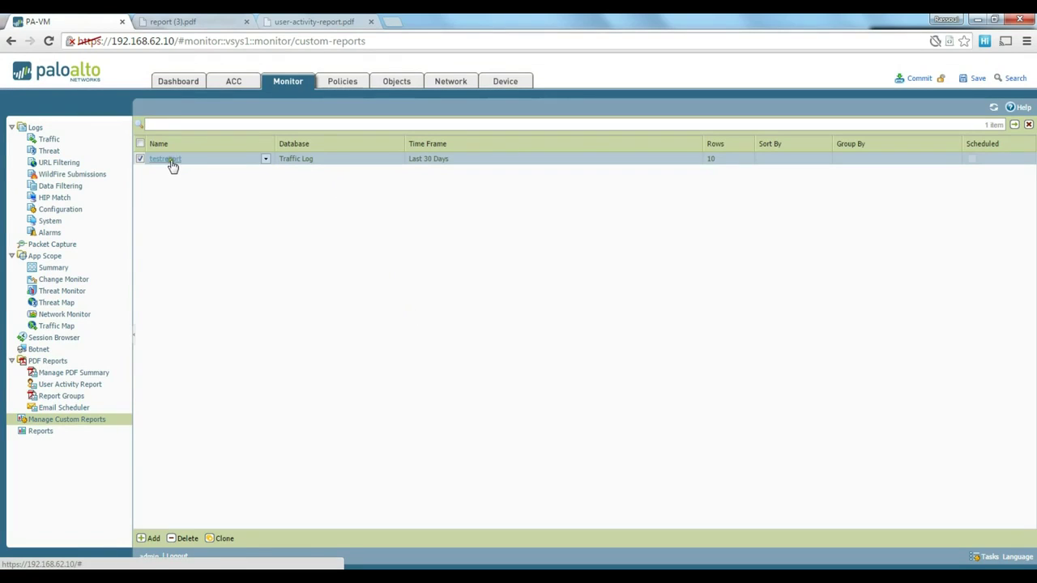
# View the settings for a new email schedule and close them without creating an entry
pyautogui.click(71, 410)
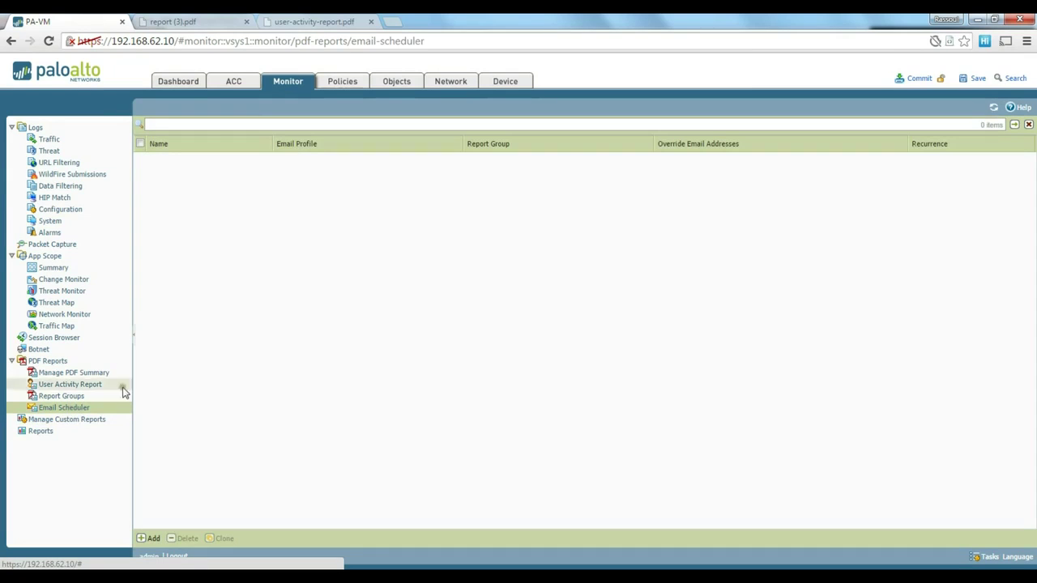
pyautogui.click(148, 538)
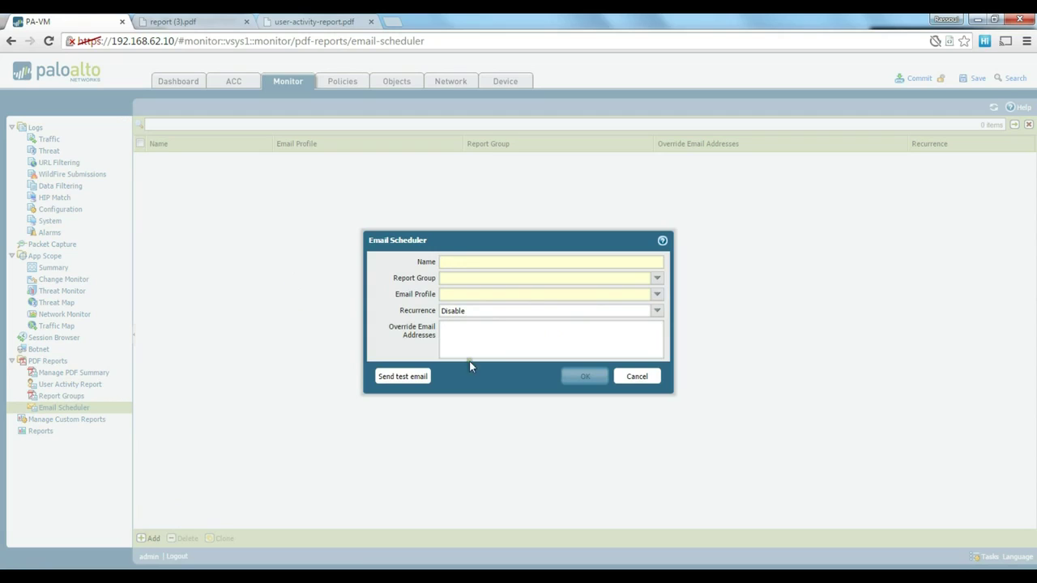
pyautogui.click(637, 377)
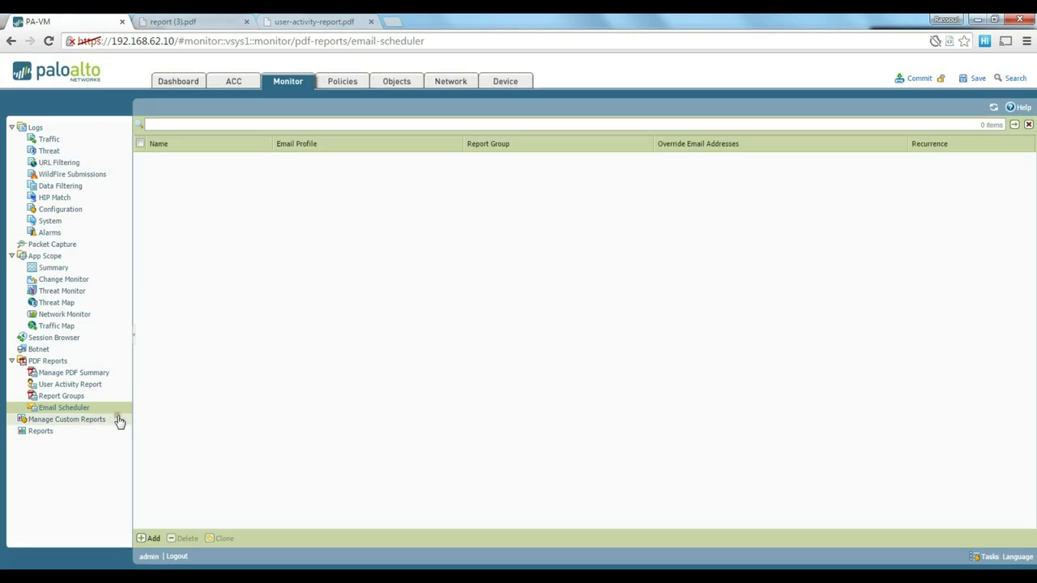
# Review the database, time frame and query builder options of a new custom report, leaving without saving it
pyautogui.click(60, 423)
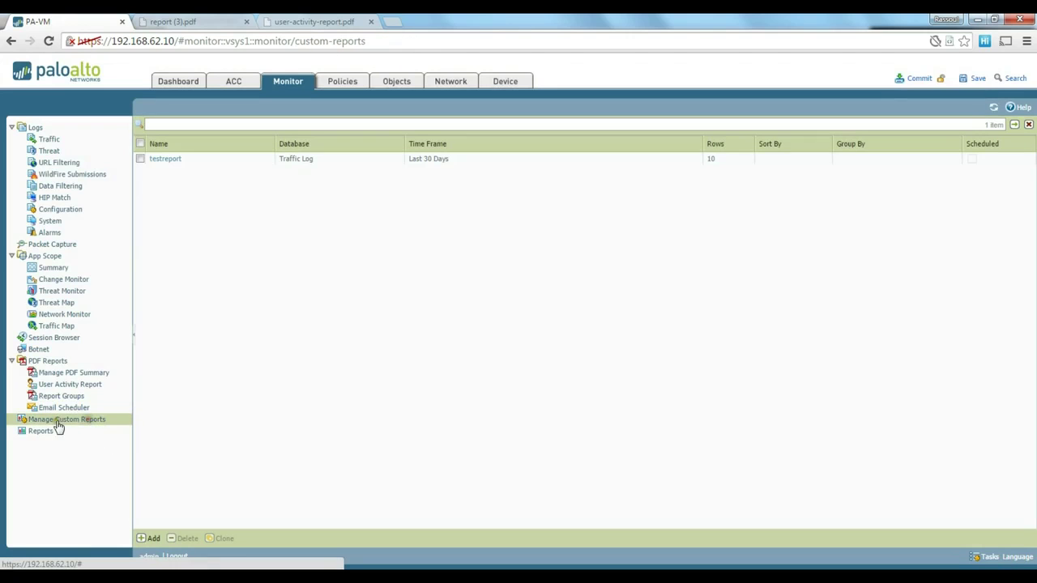
pyautogui.click(153, 538)
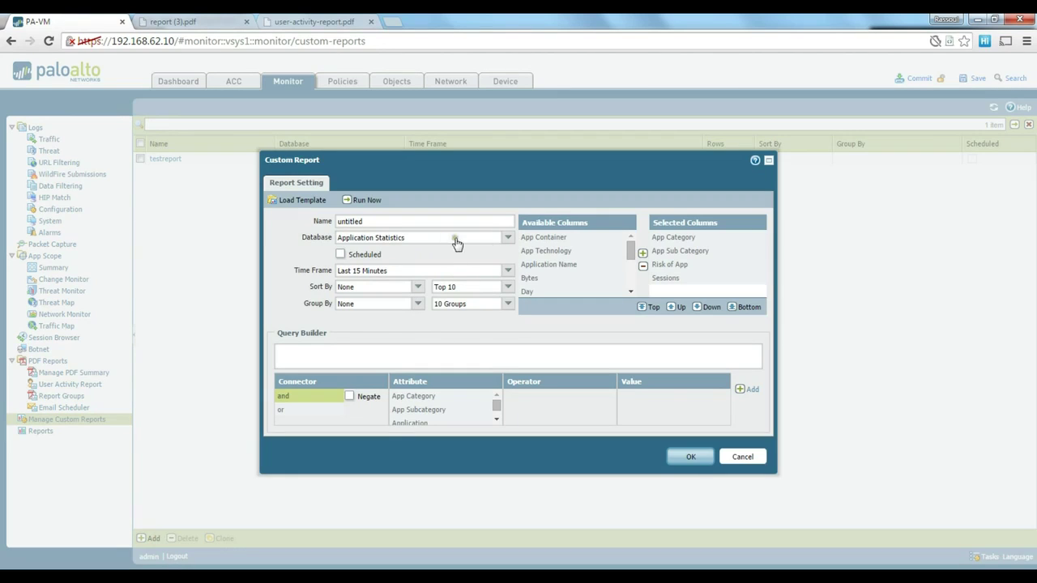
pyautogui.click(507, 237)
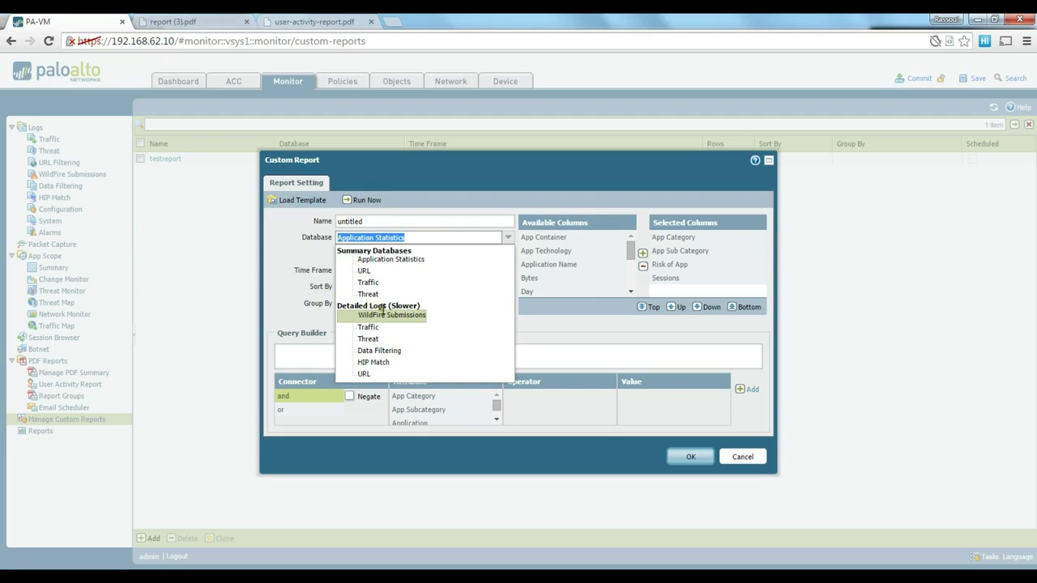
pyautogui.click(313, 271)
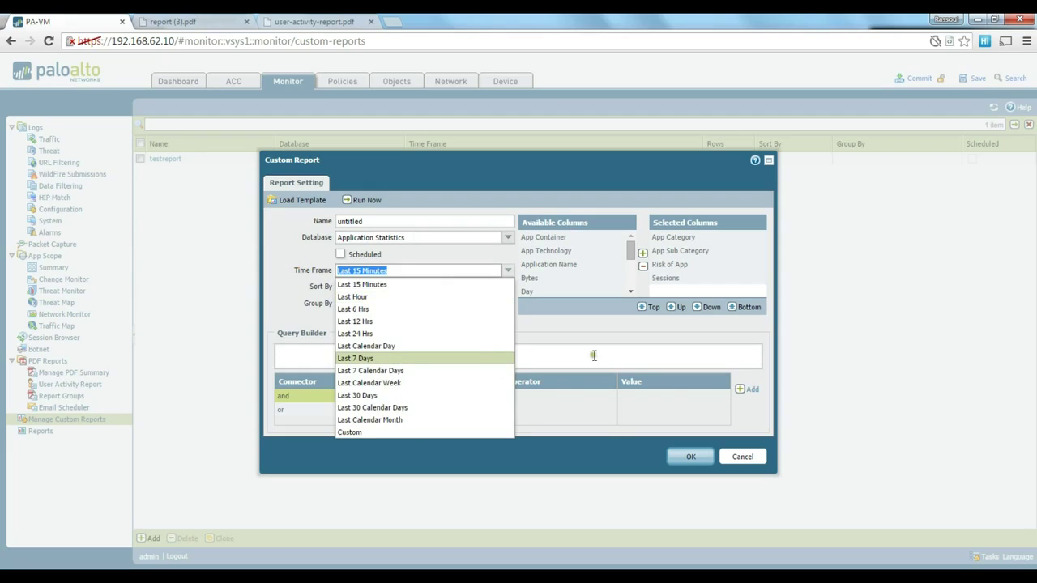
pyautogui.click(742, 369)
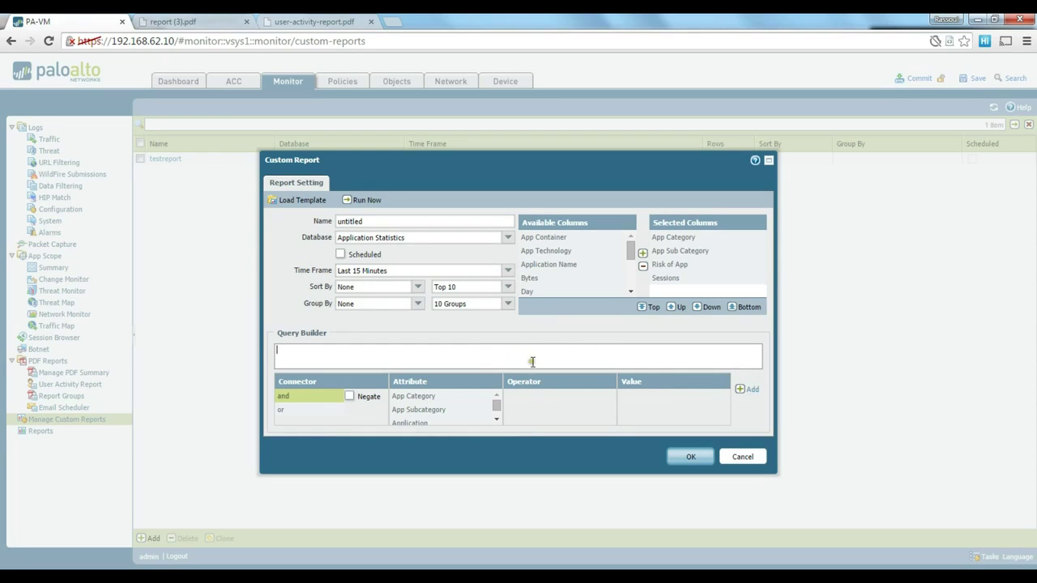
pyautogui.click(742, 457)
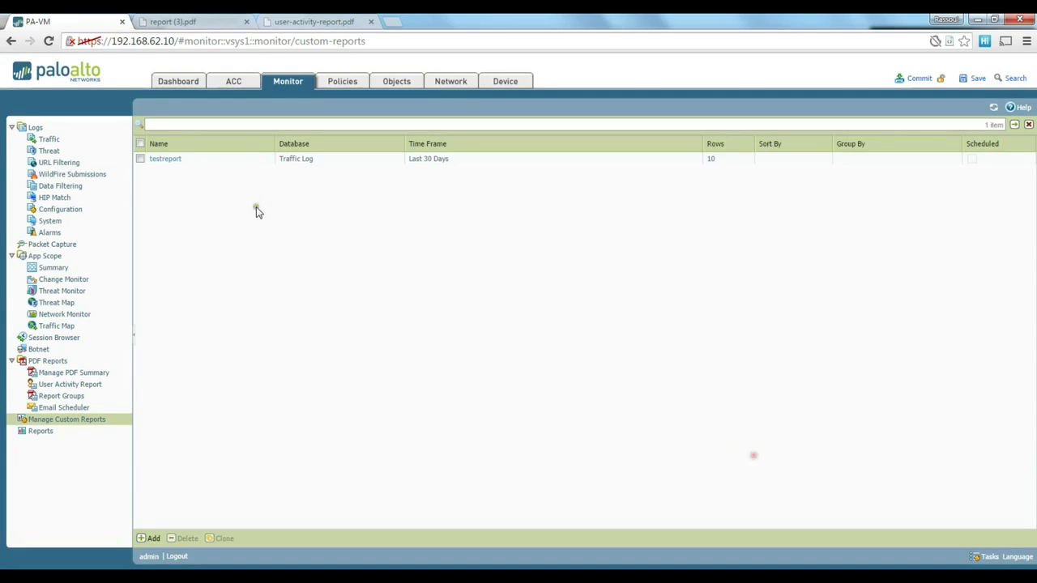
# Open the testreport custom report and add IP Protocol to its selected columns
pyautogui.click(163, 162)
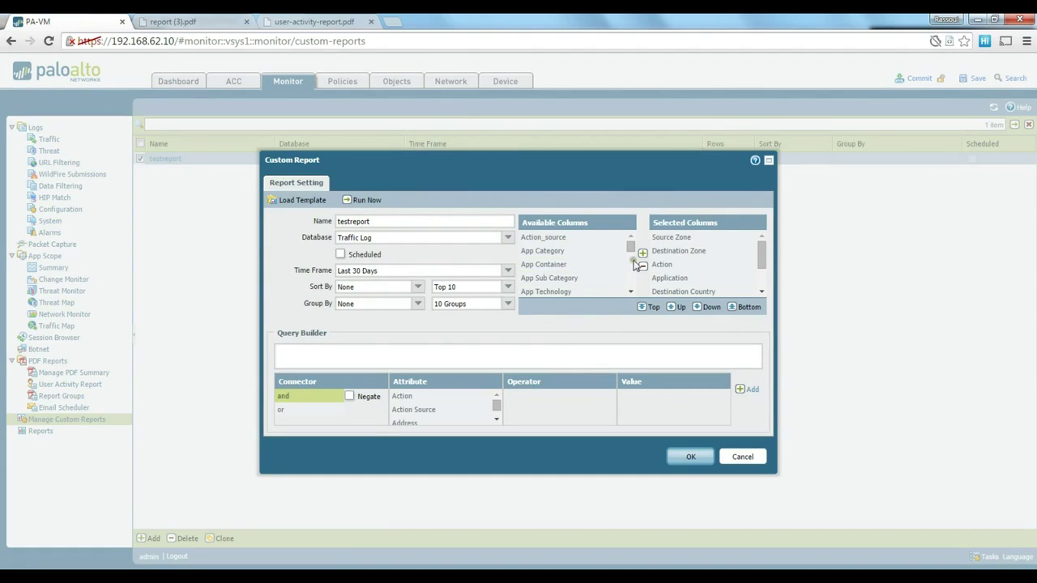
pyautogui.click(631, 293)
pyautogui.click(631, 292)
pyautogui.click(631, 292)
pyautogui.click(631, 293)
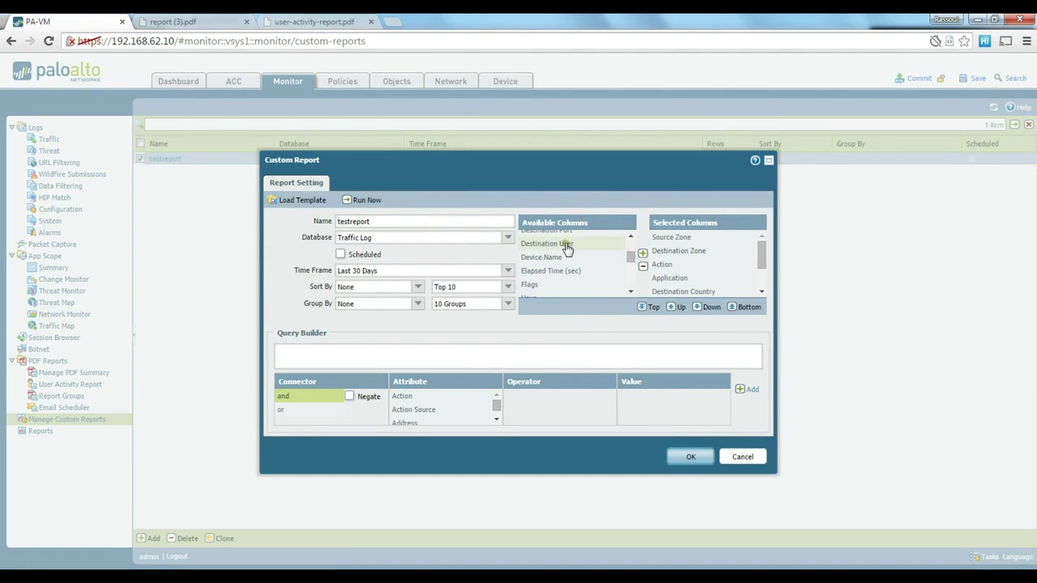
pyautogui.click(631, 292)
pyautogui.click(630, 292)
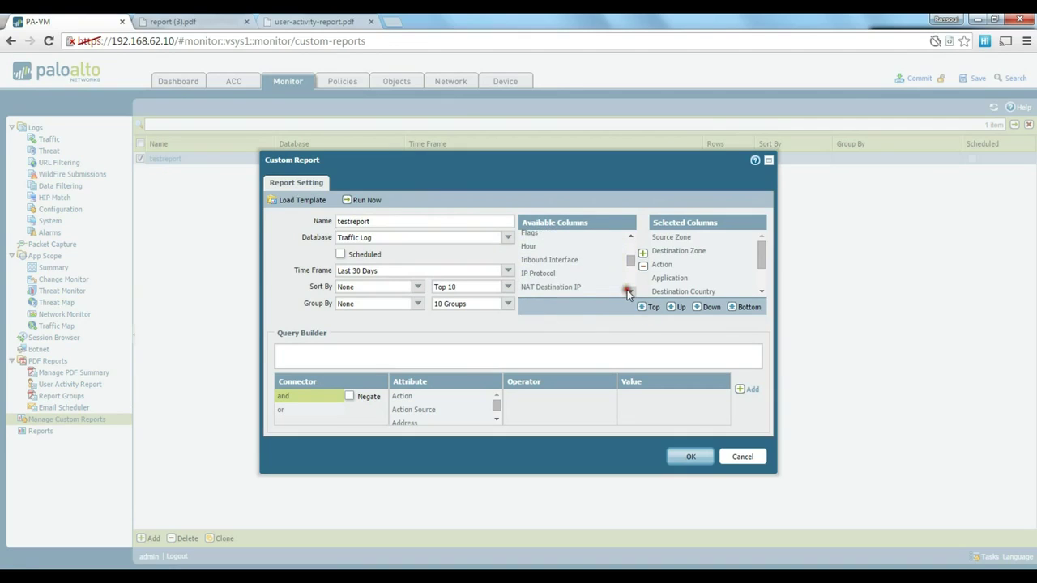
pyautogui.click(630, 293)
pyautogui.click(541, 249)
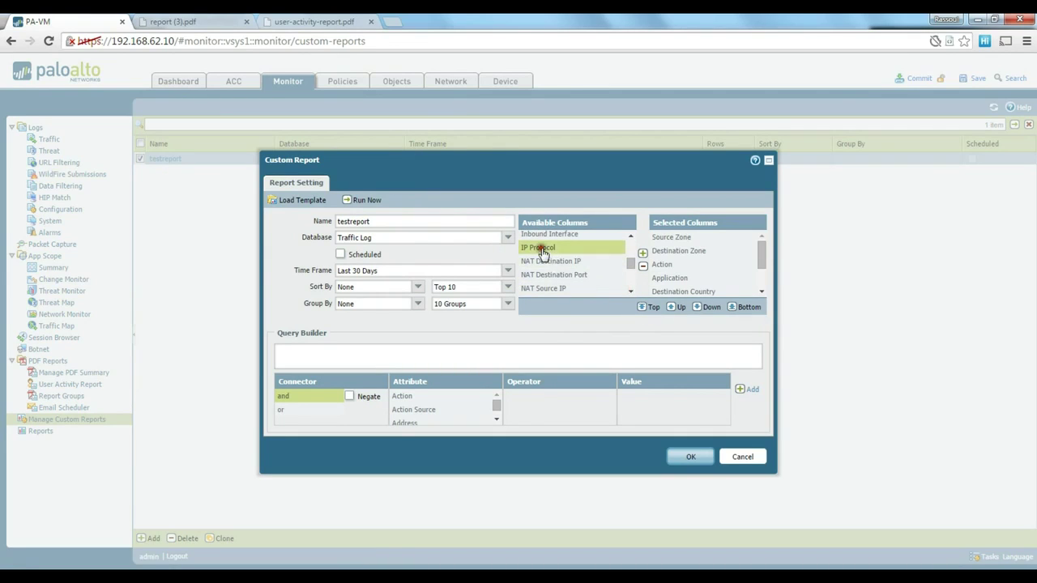
pyautogui.click(643, 253)
# Add the Packets, Packets Received and Packets Sent columns to testreport
pyautogui.click(631, 293)
pyautogui.click(630, 292)
pyautogui.click(541, 237)
pyautogui.click(642, 253)
pyautogui.click(567, 238)
pyautogui.click(642, 253)
pyautogui.click(567, 238)
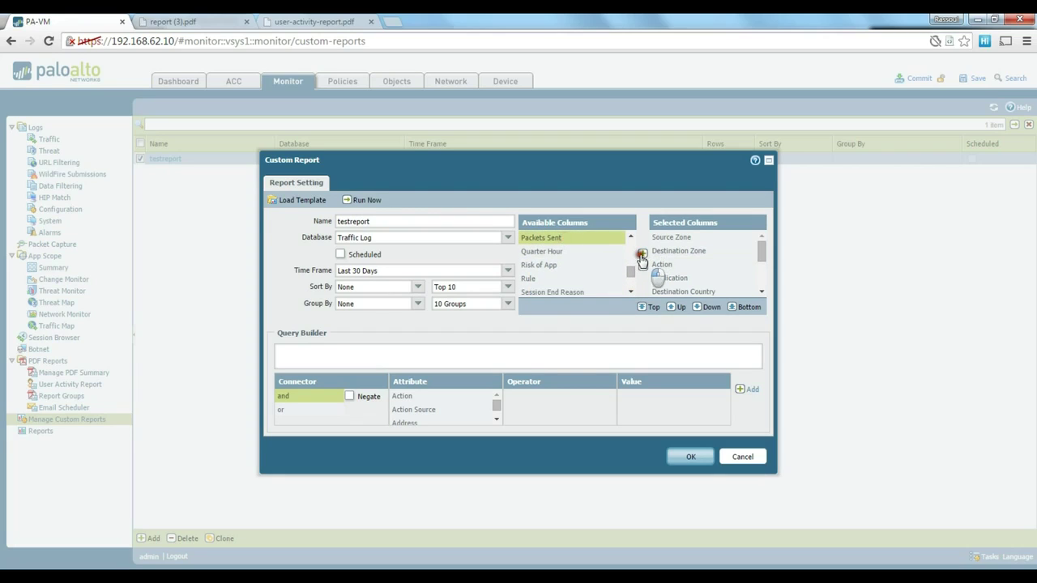
pyautogui.click(643, 253)
# Add the Rule column to the report's selected columns
pyautogui.click(631, 293)
pyautogui.click(632, 292)
pyautogui.click(631, 293)
pyautogui.click(631, 292)
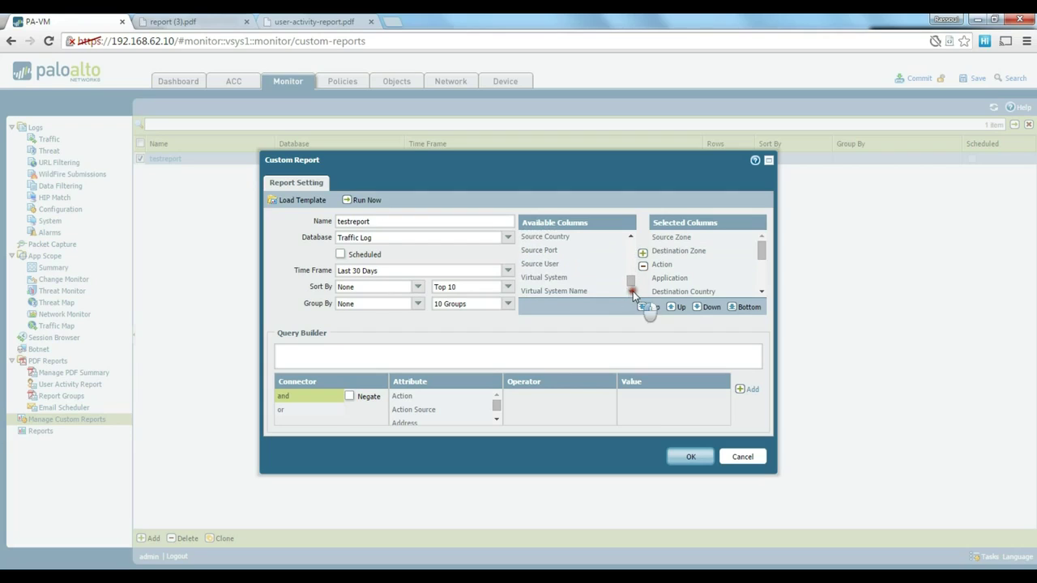
pyautogui.click(631, 236)
pyautogui.click(567, 235)
pyautogui.click(642, 252)
pyautogui.click(545, 261)
pyautogui.click(642, 253)
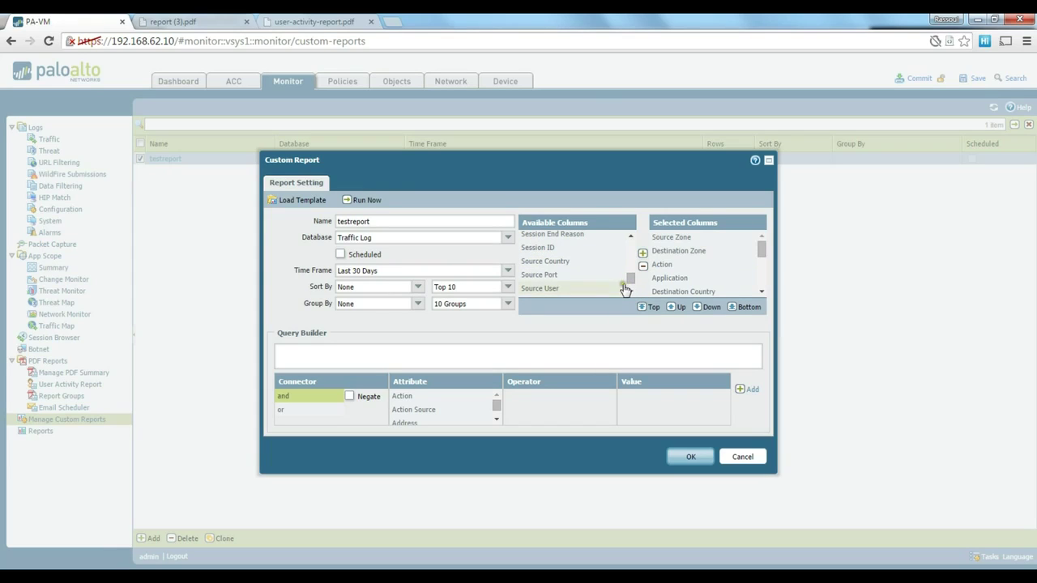
# Add the Source Port and Source User columns to the report
pyautogui.click(599, 274)
pyautogui.click(642, 252)
pyautogui.scroll(-1, 630, 282)
pyautogui.click(582, 264)
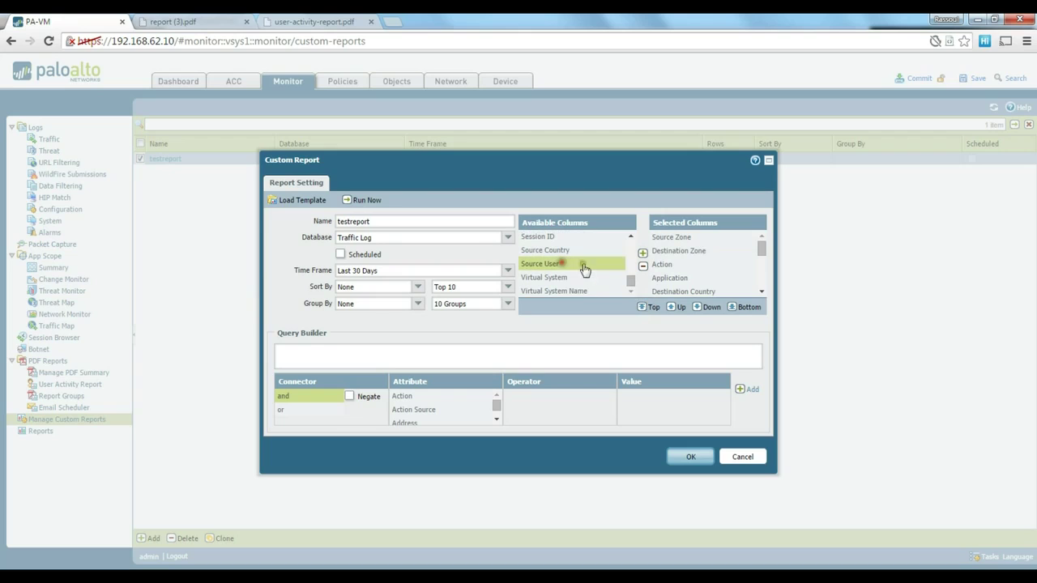
pyautogui.click(642, 252)
# Add the Destination Port column to the report's selected columns
pyautogui.scroll(2, 630, 237)
pyautogui.scroll(7, 630, 240)
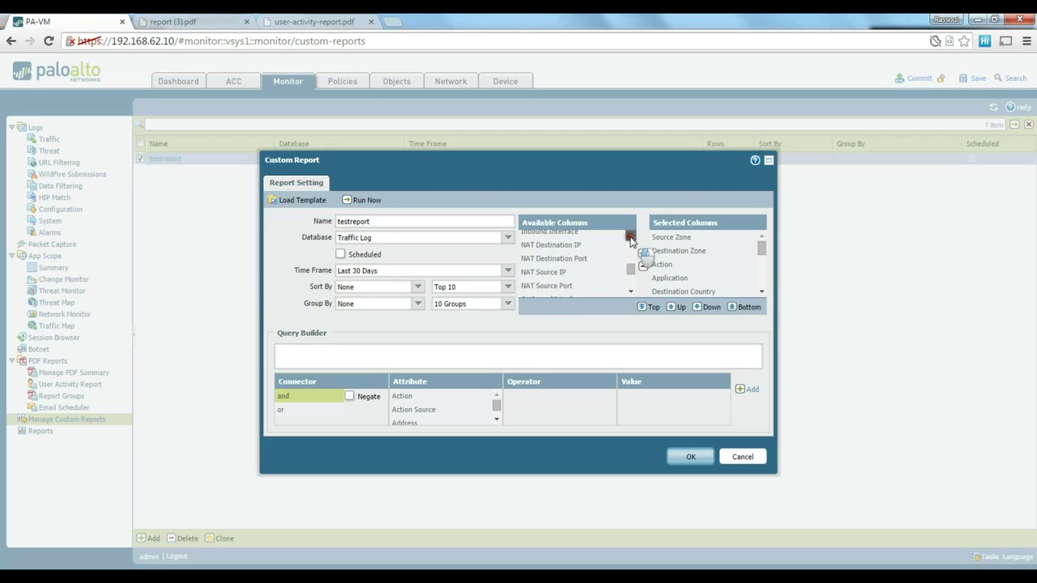
pyautogui.scroll(-2, 631, 290)
pyautogui.click(585, 268)
pyautogui.click(643, 253)
pyautogui.click(576, 266)
pyautogui.click(643, 253)
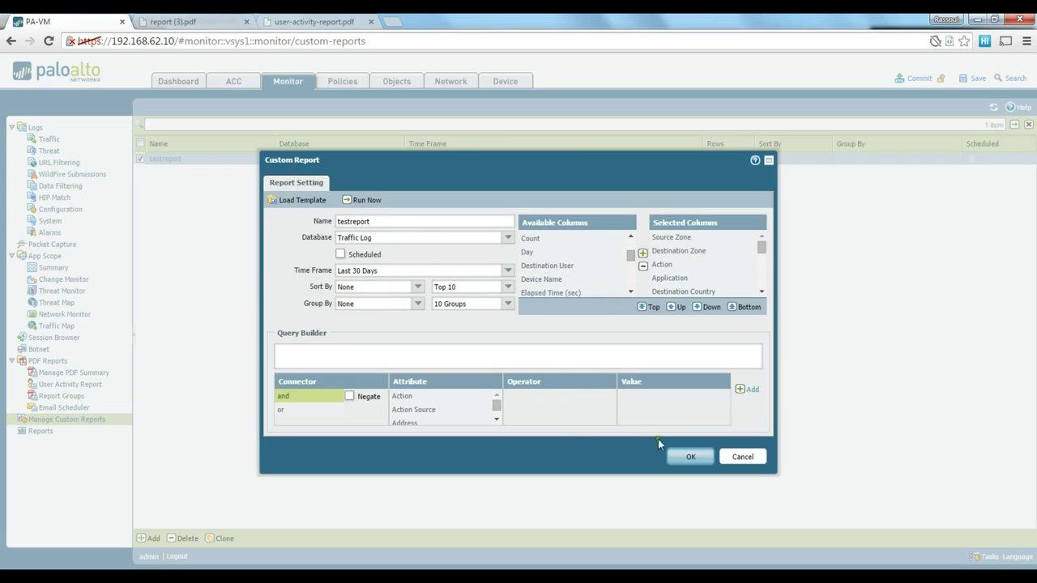
# Run testreport with the extended columns, then export its results to PDF and open the downloaded file
pyautogui.click(364, 200)
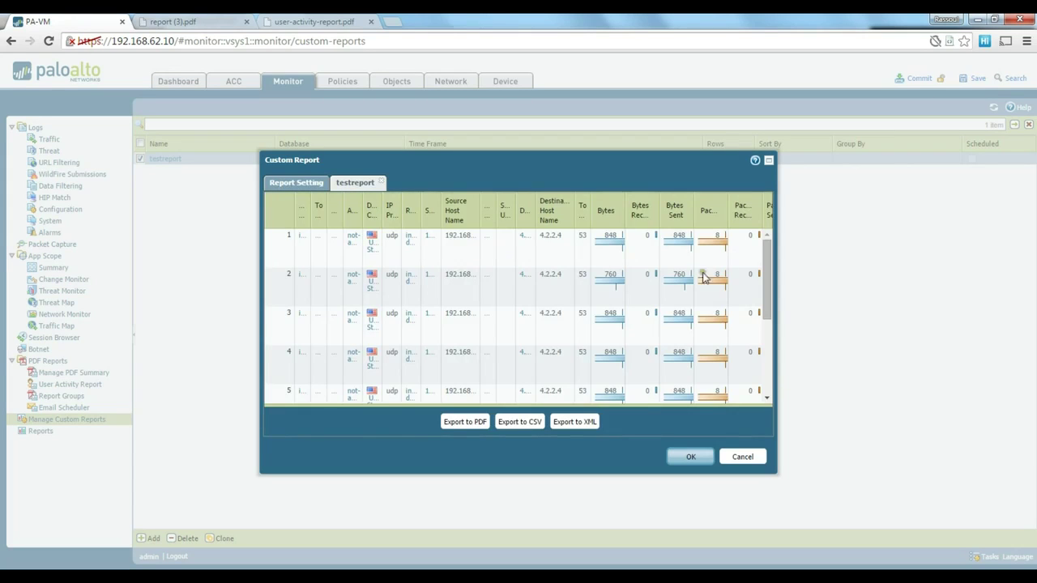
pyautogui.click(467, 423)
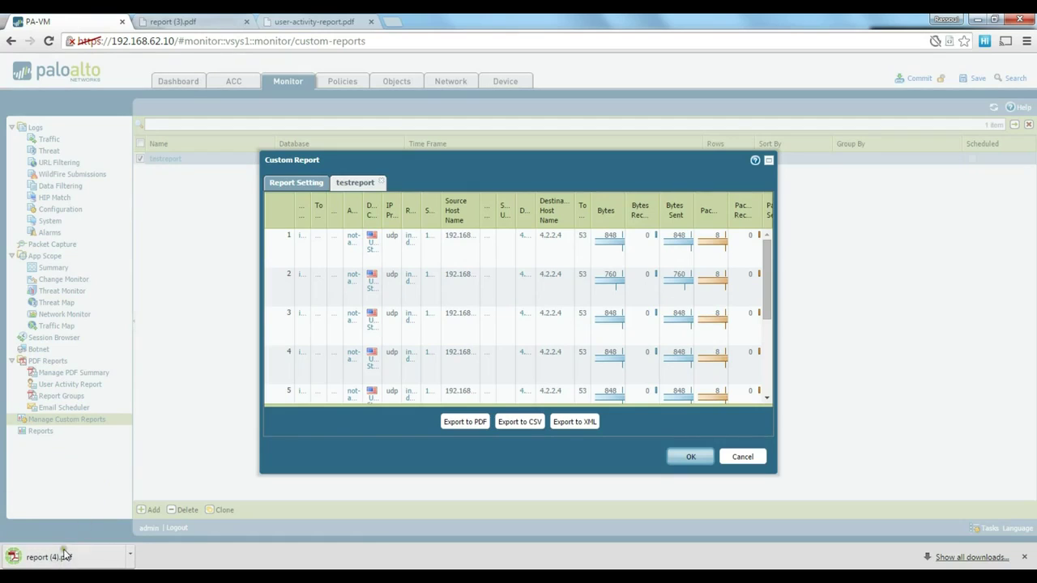
pyautogui.click(61, 560)
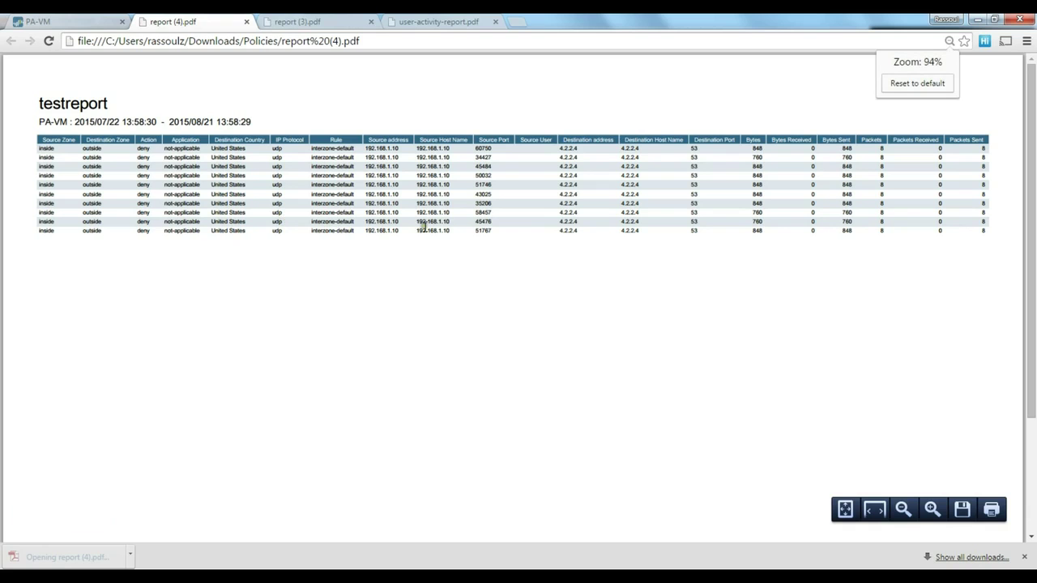
pyautogui.click(344, 166)
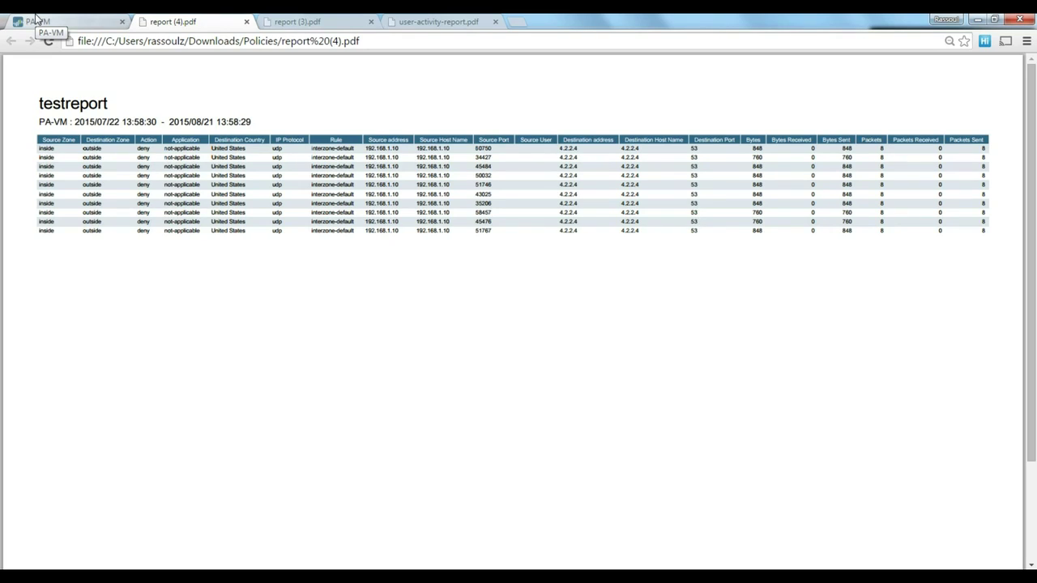
# Return to the firewall page, leave the custom report without saving, and view the PDF summary and Reports pages
pyautogui.click(36, 17)
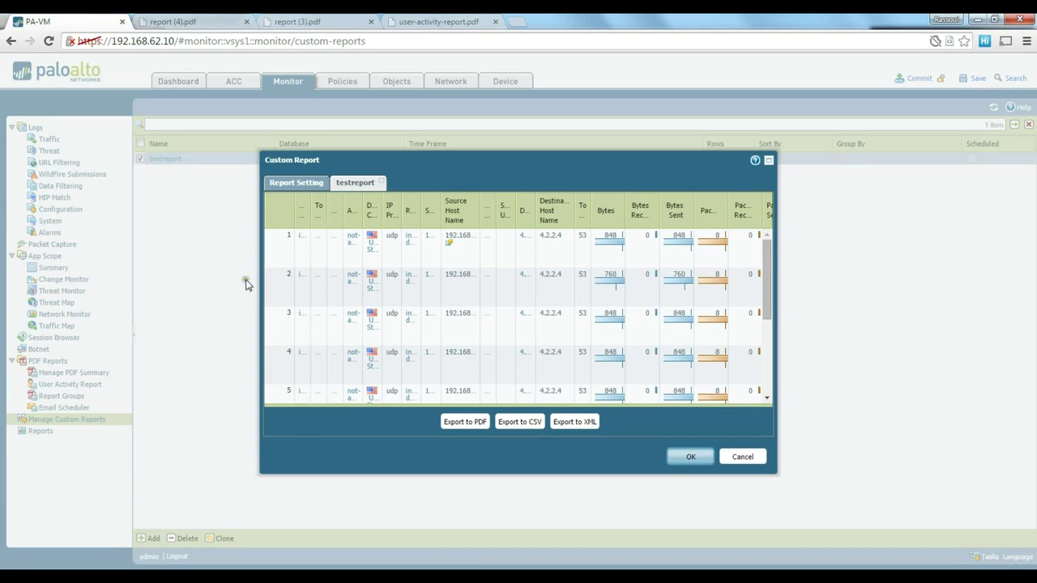
pyautogui.click(743, 457)
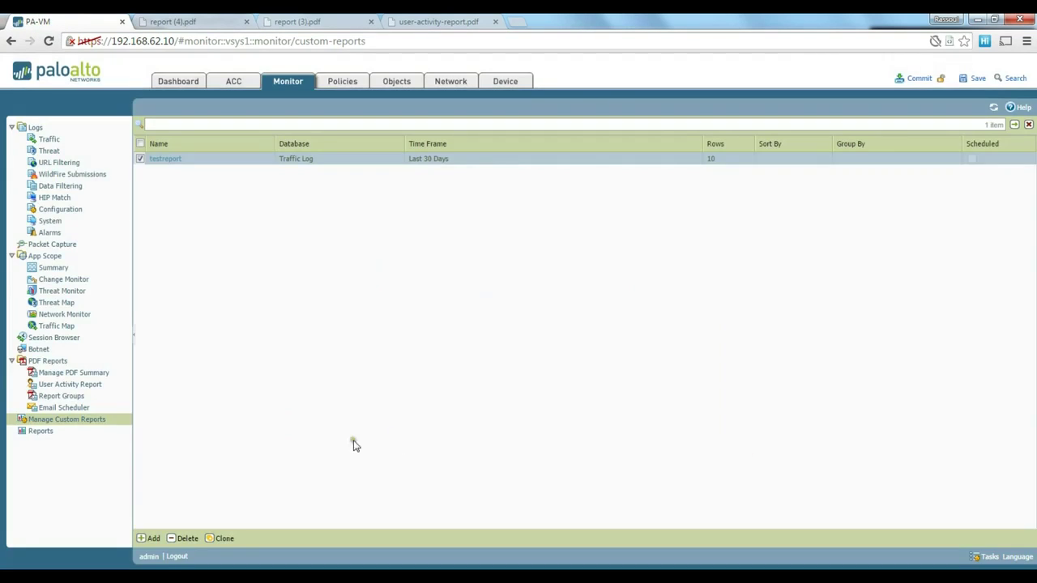
pyautogui.click(98, 379)
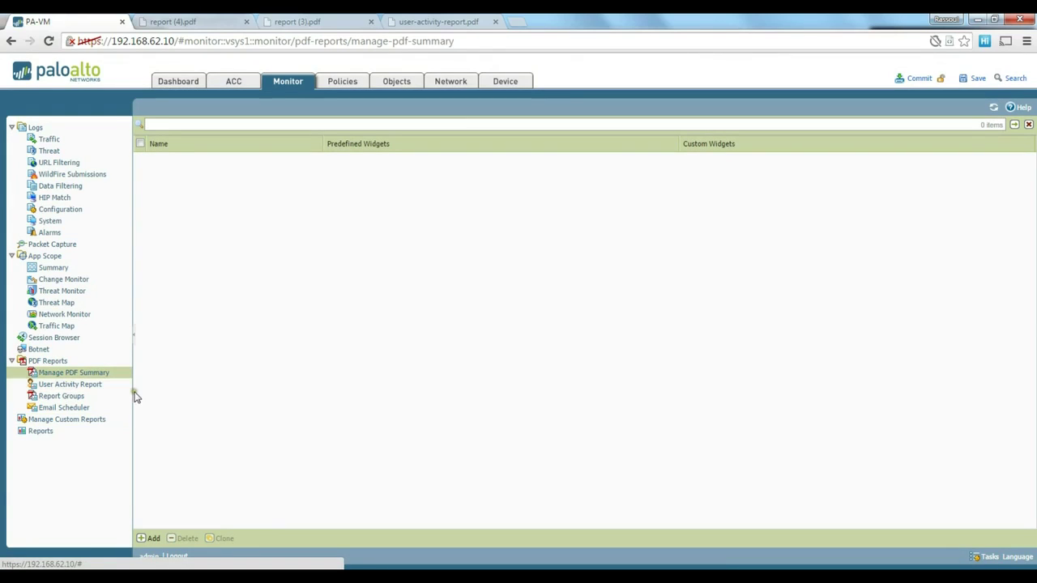
pyautogui.click(48, 432)
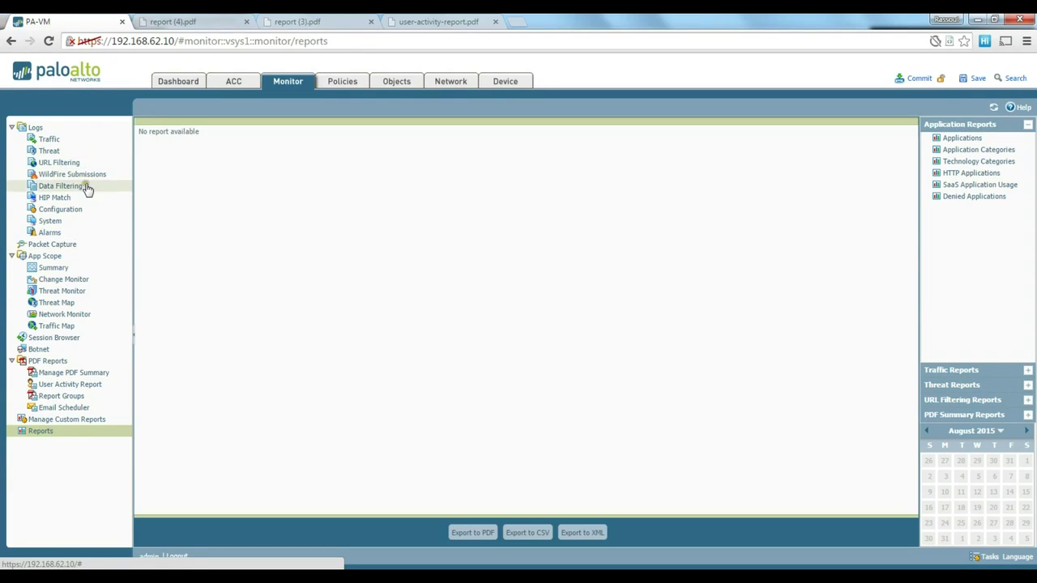
# Create a syslog server profile named test containing a server named test with address 1.1.1.1
pyautogui.click(509, 83)
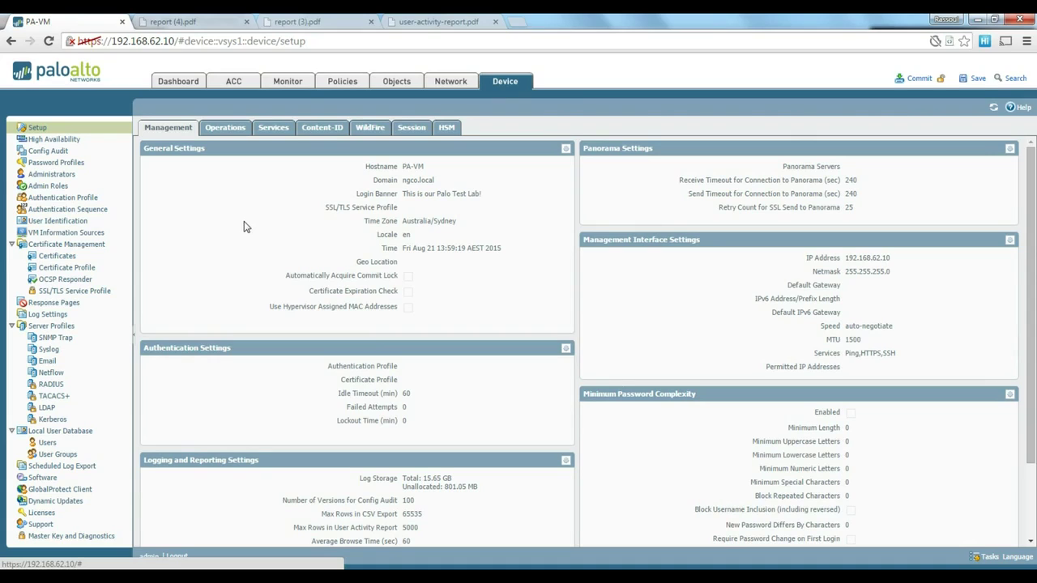
pyautogui.click(58, 353)
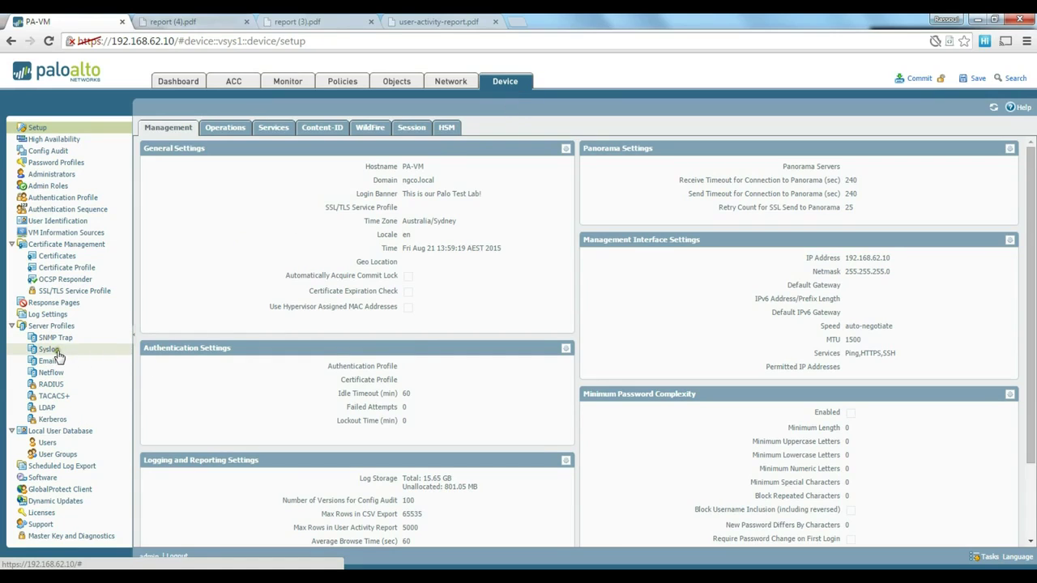
pyautogui.click(151, 538)
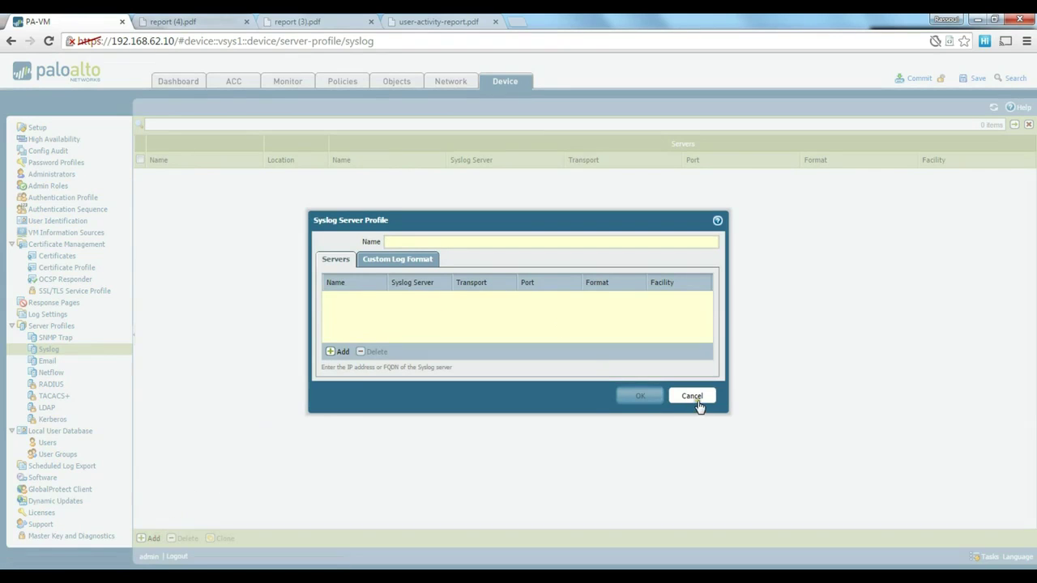
pyautogui.write('test')
pyautogui.click(339, 351)
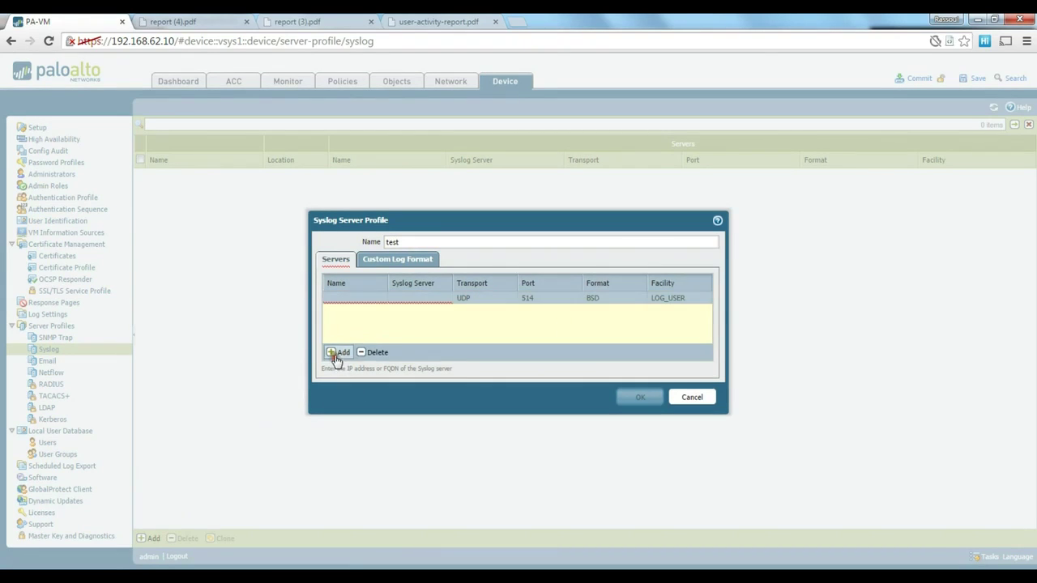
pyautogui.click(357, 298)
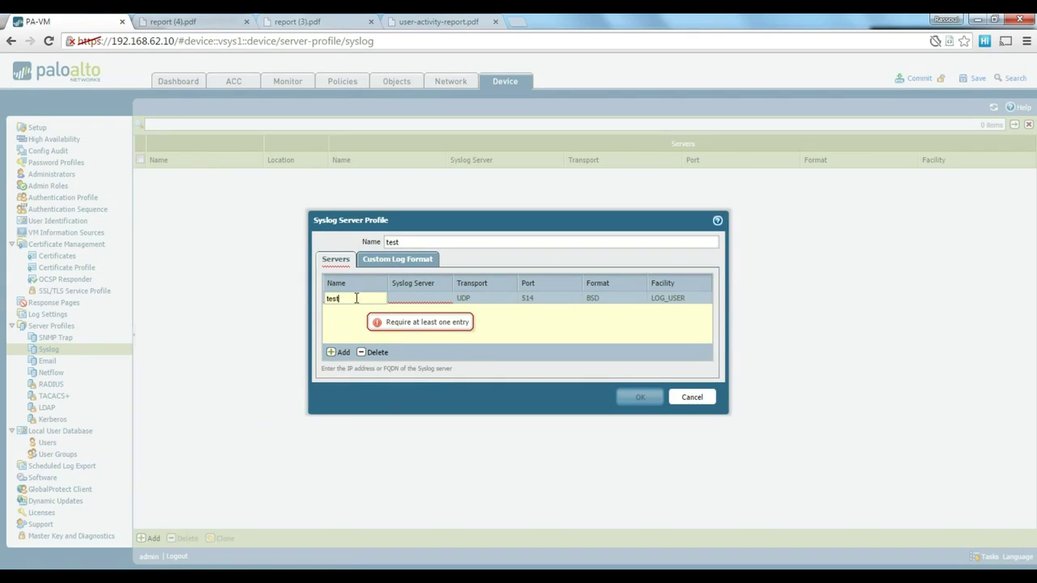
pyautogui.click(411, 299)
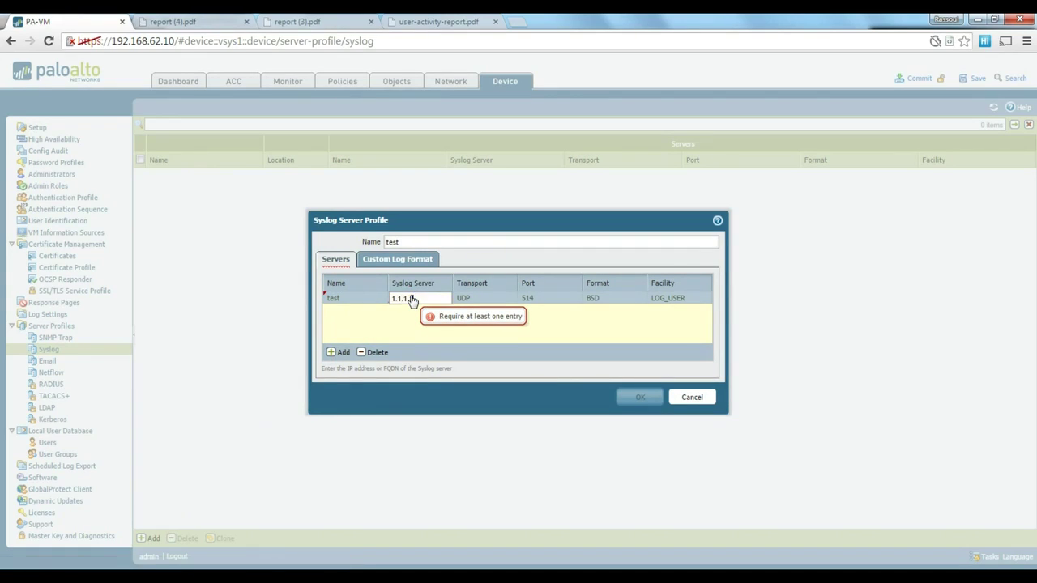
pyautogui.write('1.1.1.1')
pyautogui.click(463, 327)
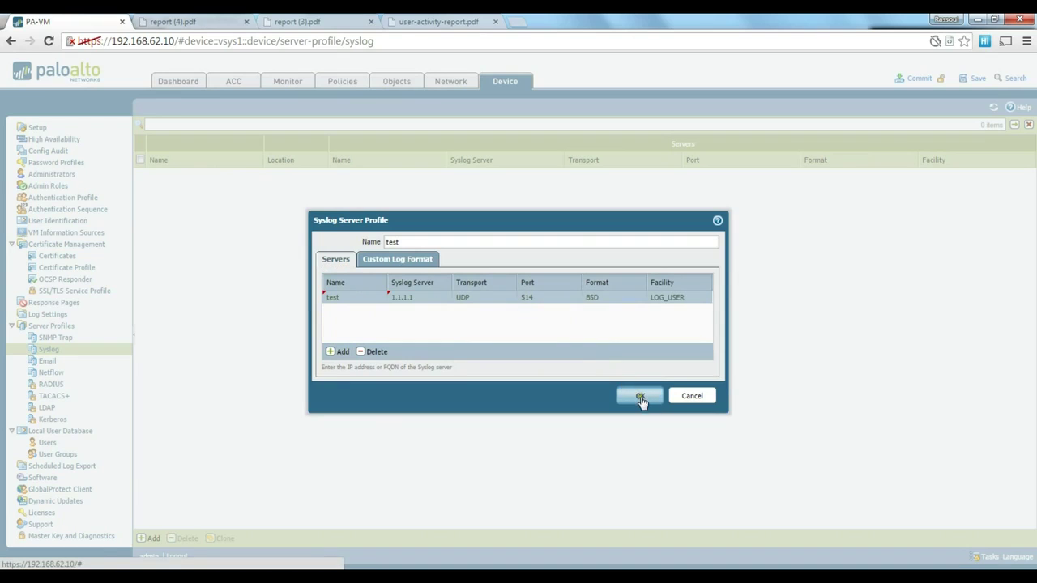
pyautogui.click(640, 397)
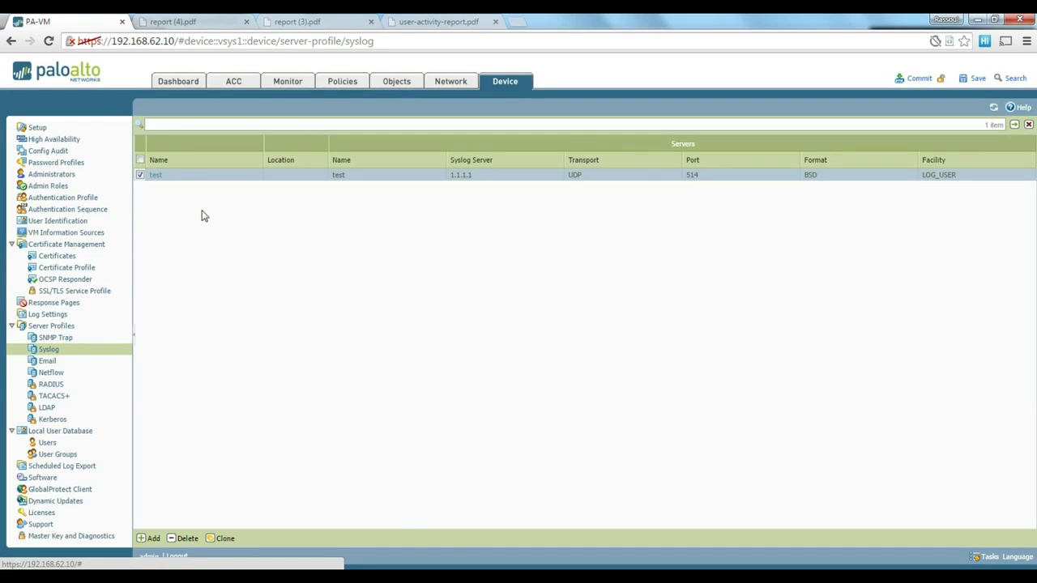
# In the device's log settings, assign the test syslog profile to informational system logs
pyautogui.click(64, 351)
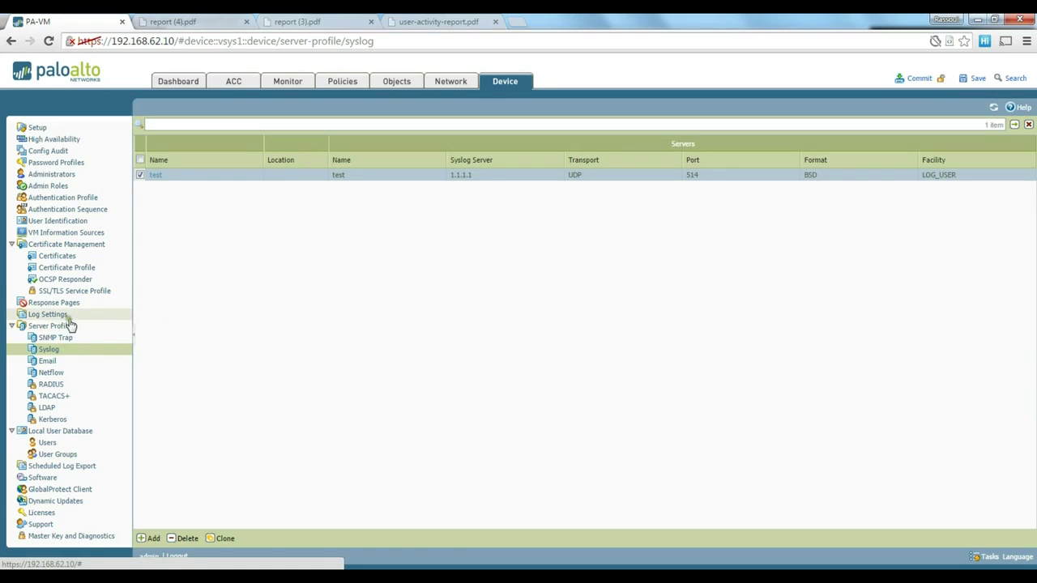
pyautogui.click(67, 315)
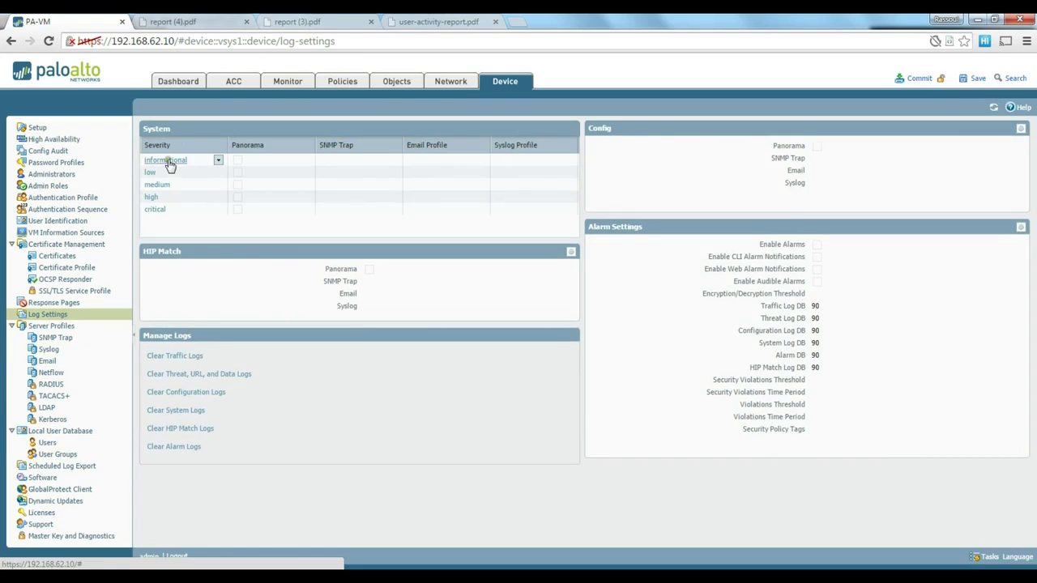
pyautogui.click(163, 161)
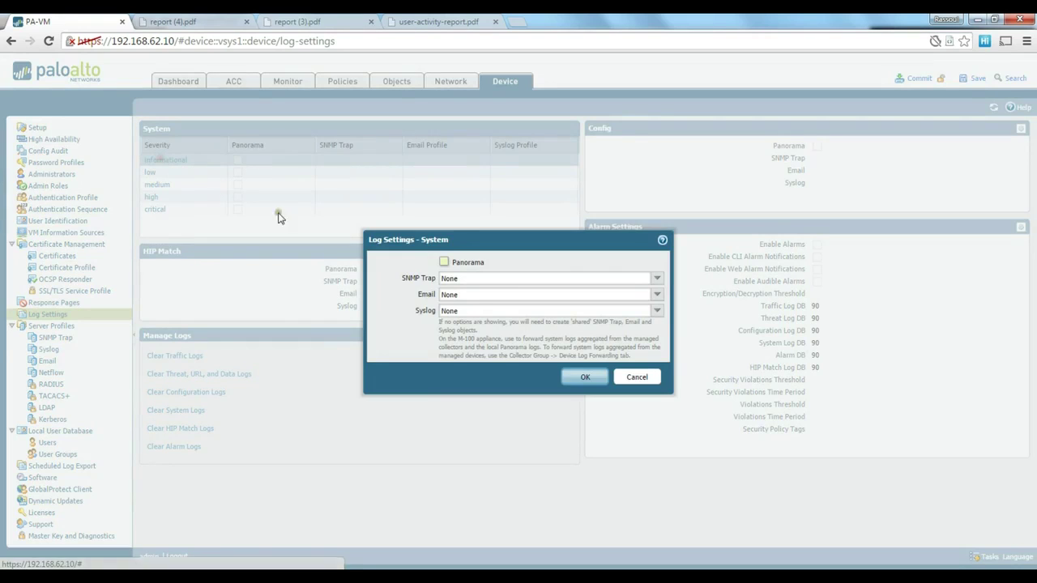
pyautogui.click(660, 310)
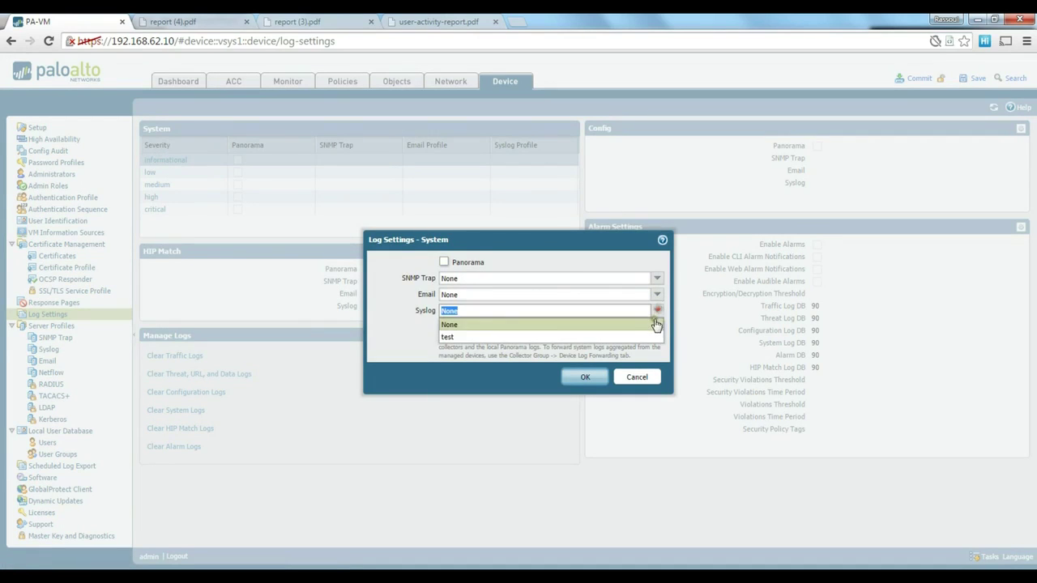
pyautogui.click(450, 337)
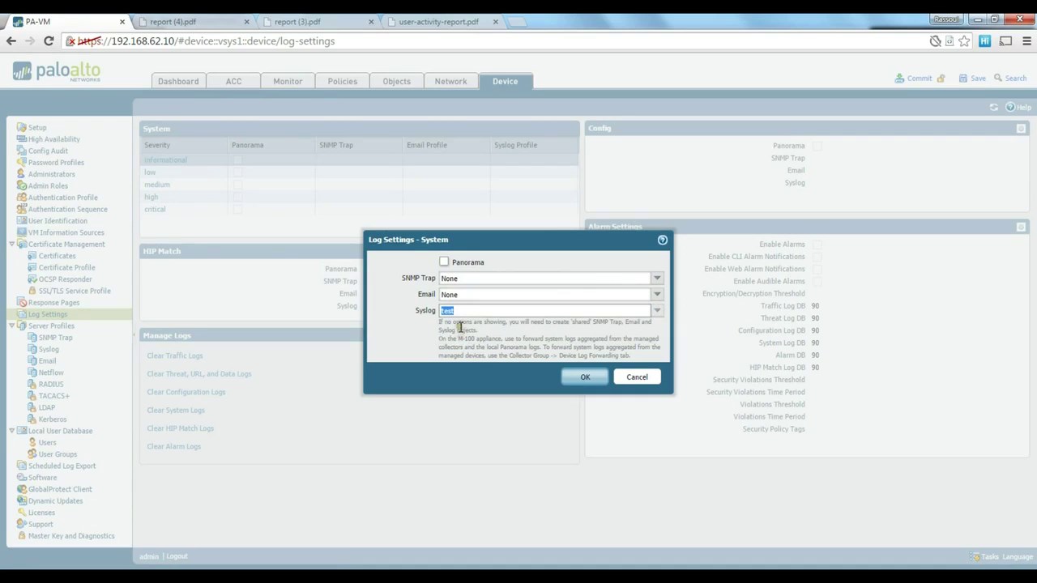
pyautogui.click(587, 378)
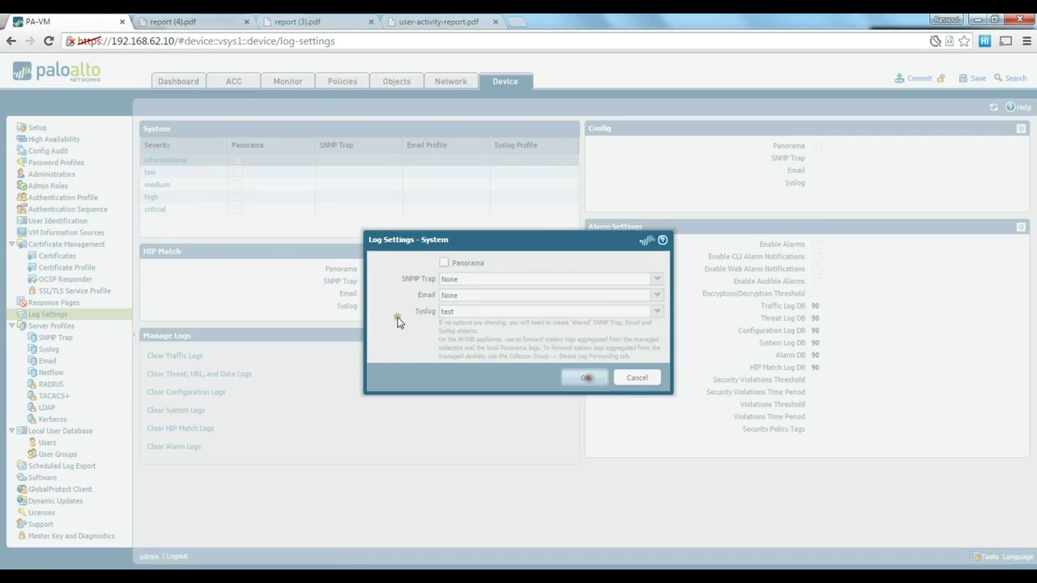
# Assign the test syslog profile to system logs of critical severity
pyautogui.click(154, 211)
pyautogui.click(657, 311)
pyautogui.click(524, 337)
pyautogui.click(597, 377)
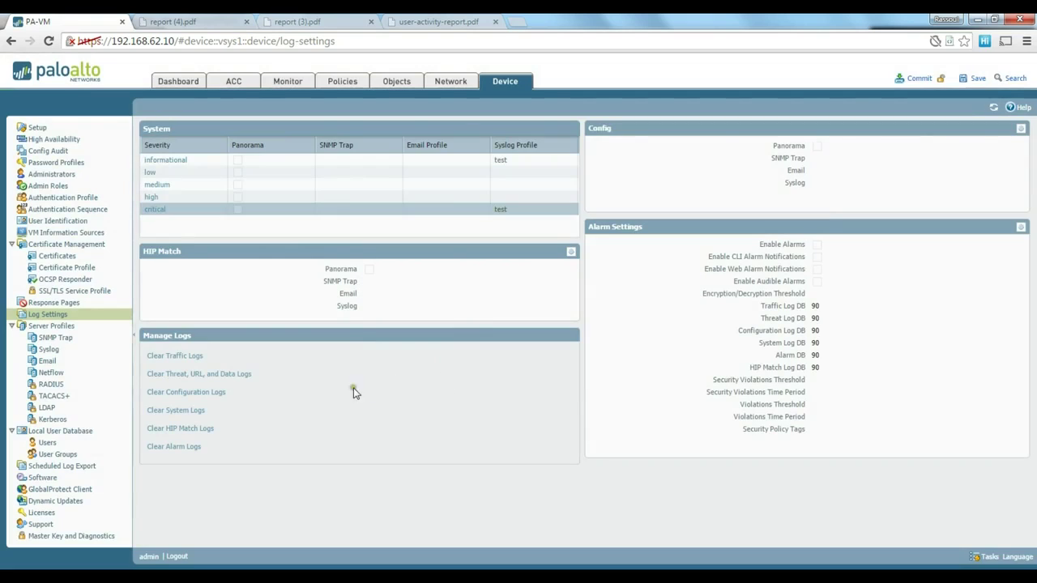
# Set the syslog profile for configuration logs to test
pyautogui.click(1021, 129)
pyautogui.click(677, 315)
pyautogui.click(588, 335)
pyautogui.click(609, 372)
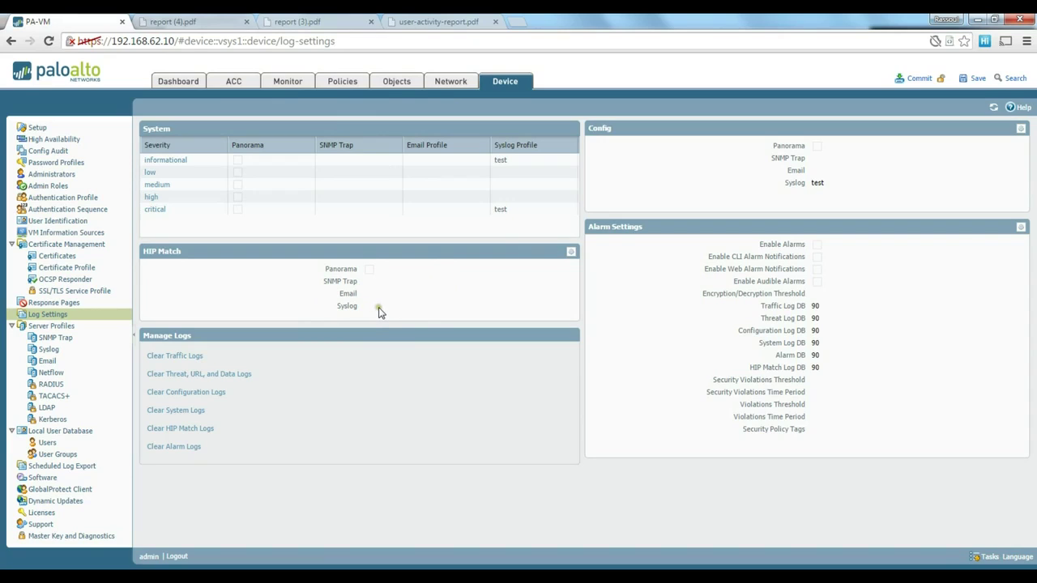
# Open the action settings of the DNS security policy rule
pyautogui.click(342, 82)
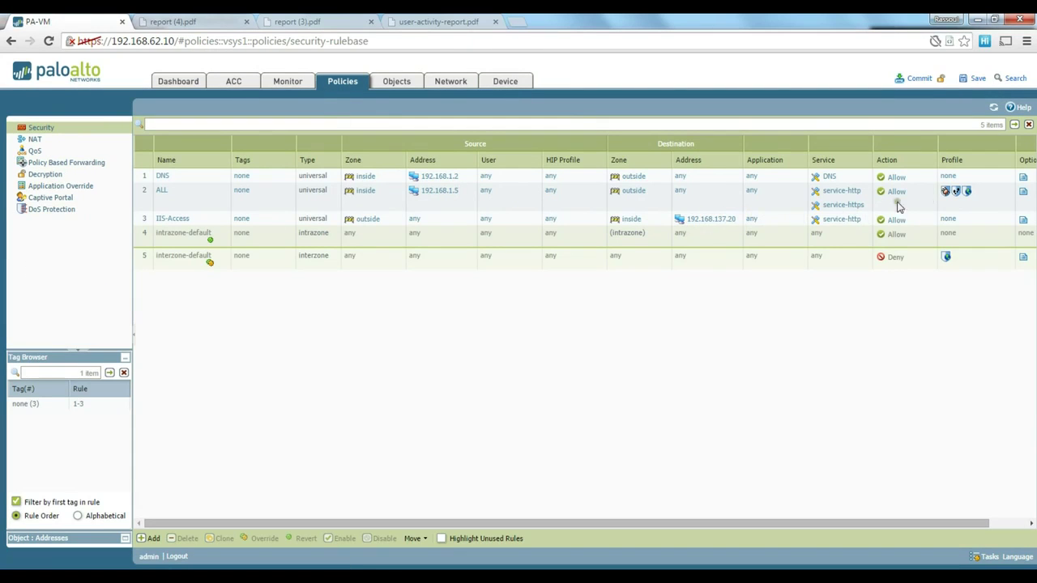
pyautogui.click(164, 176)
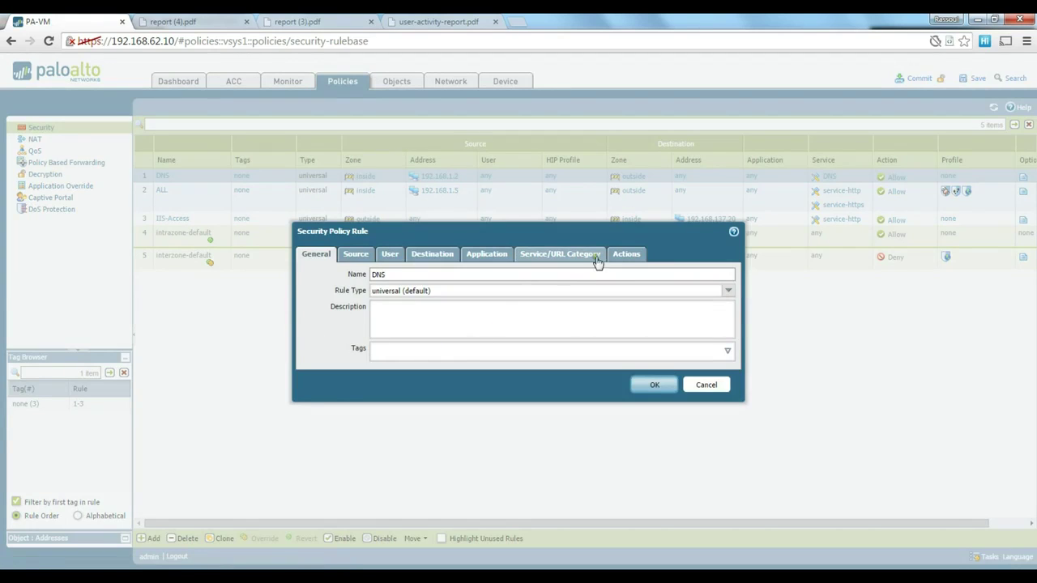
pyautogui.click(627, 254)
pyautogui.click(479, 378)
pyautogui.click(502, 378)
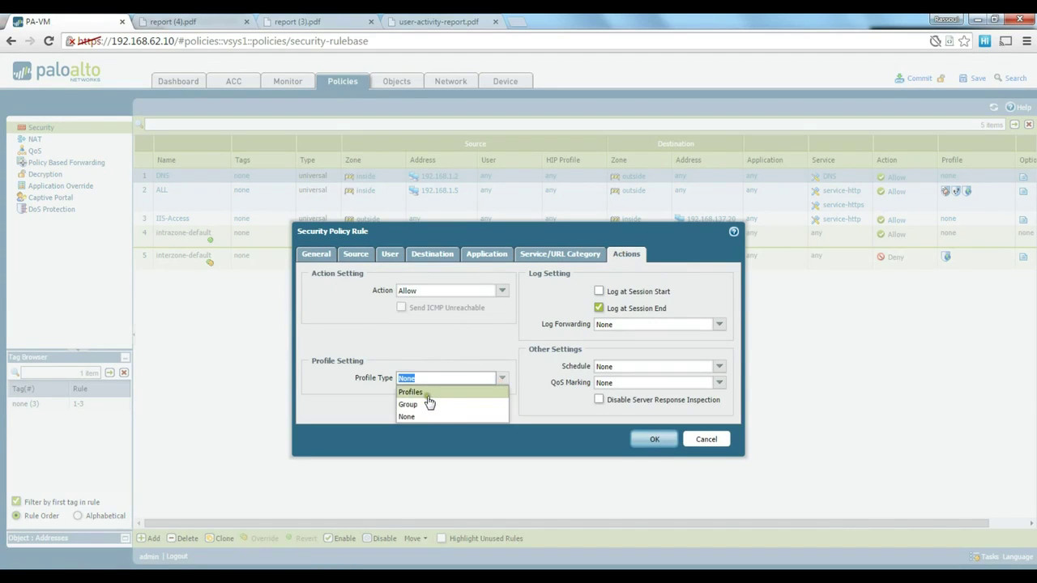
pyautogui.click(427, 394)
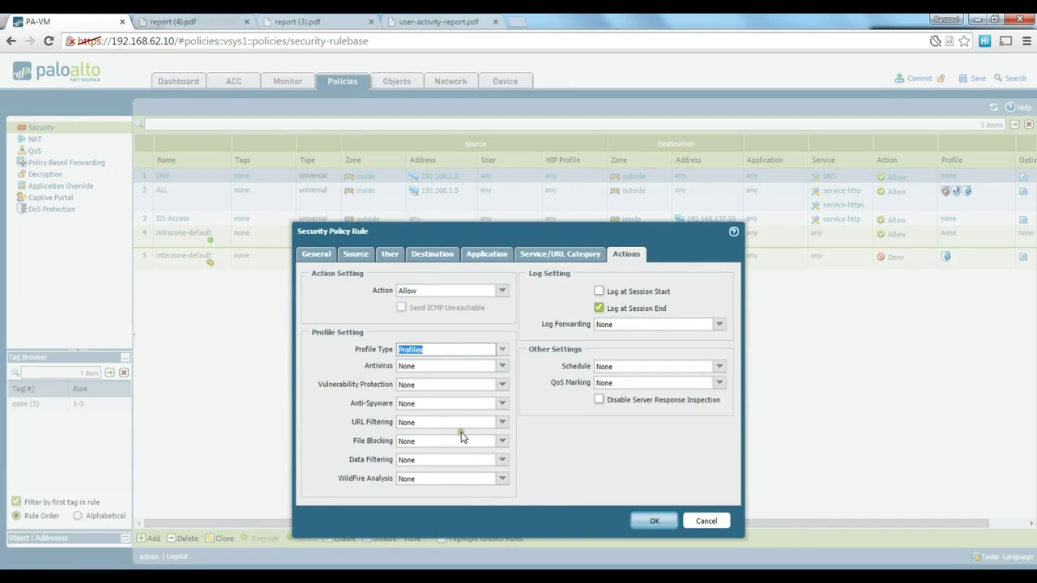
pyautogui.click(502, 349)
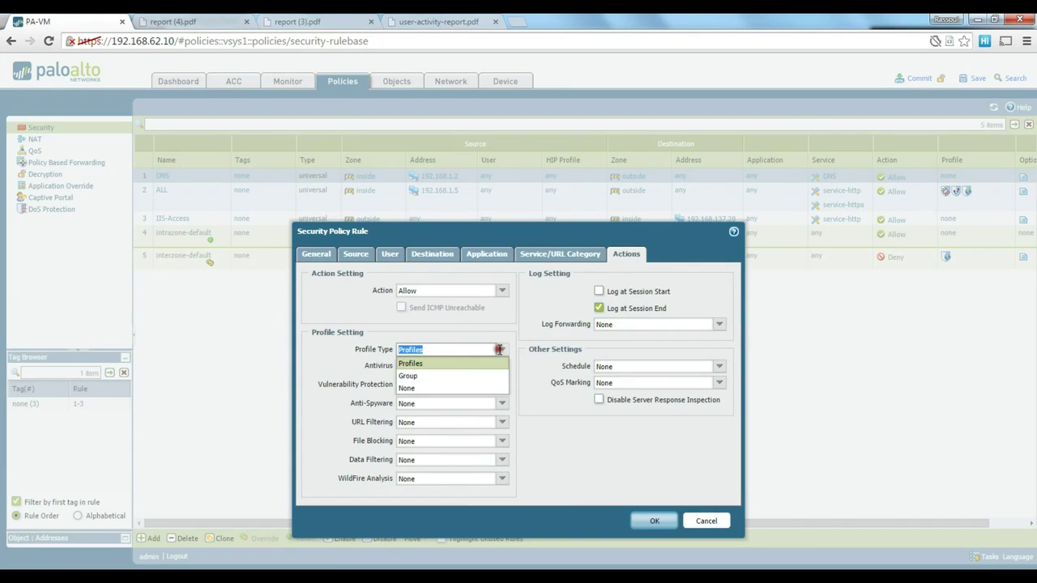
pyautogui.click(407, 389)
# Start a new log forwarding profile for the DNS rule, sending informational and critical threat logs to the test syslog profile
pyautogui.click(718, 325)
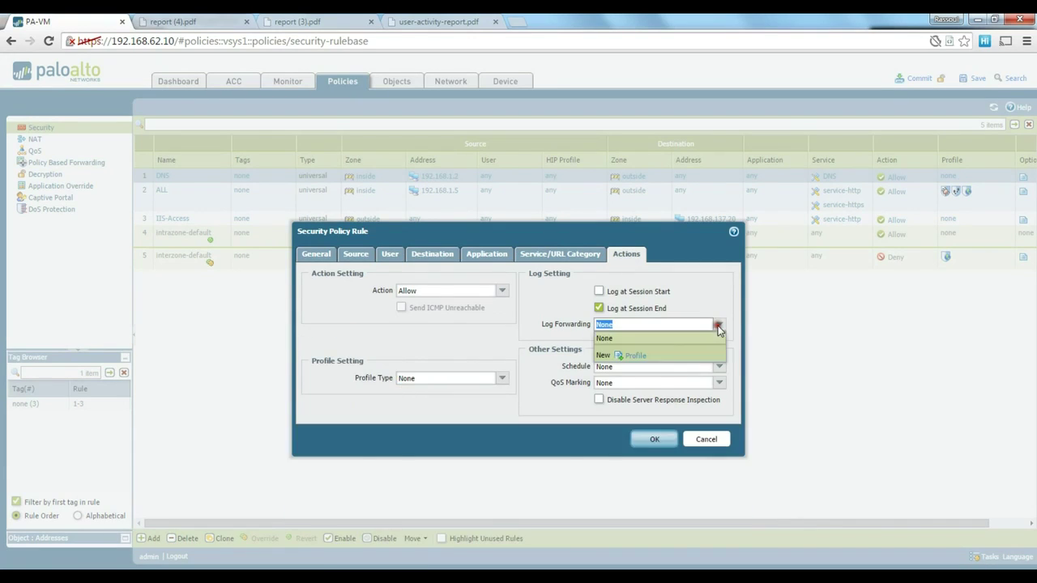
pyautogui.click(630, 356)
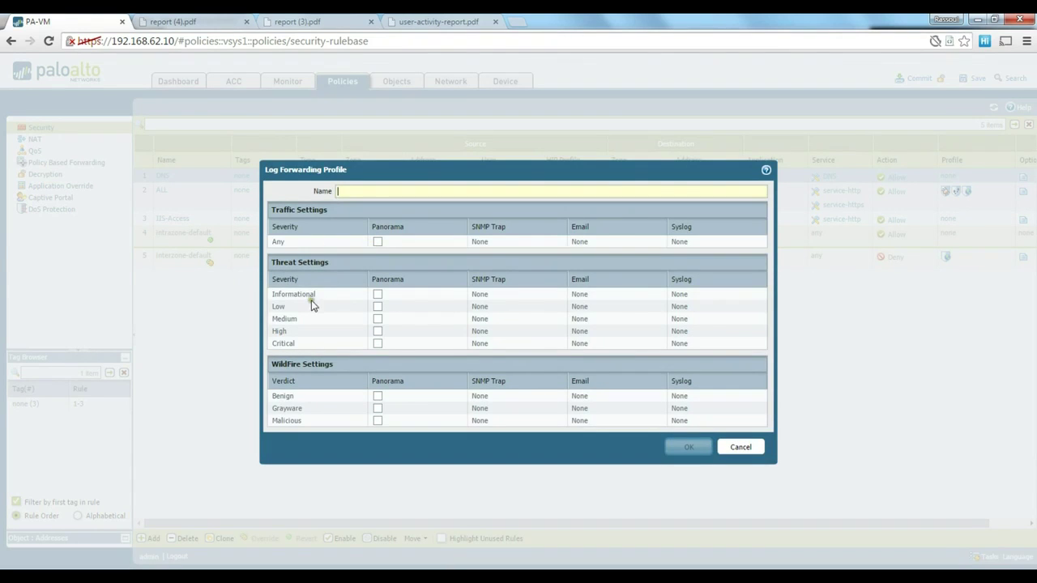
pyautogui.click(677, 295)
pyautogui.click(678, 322)
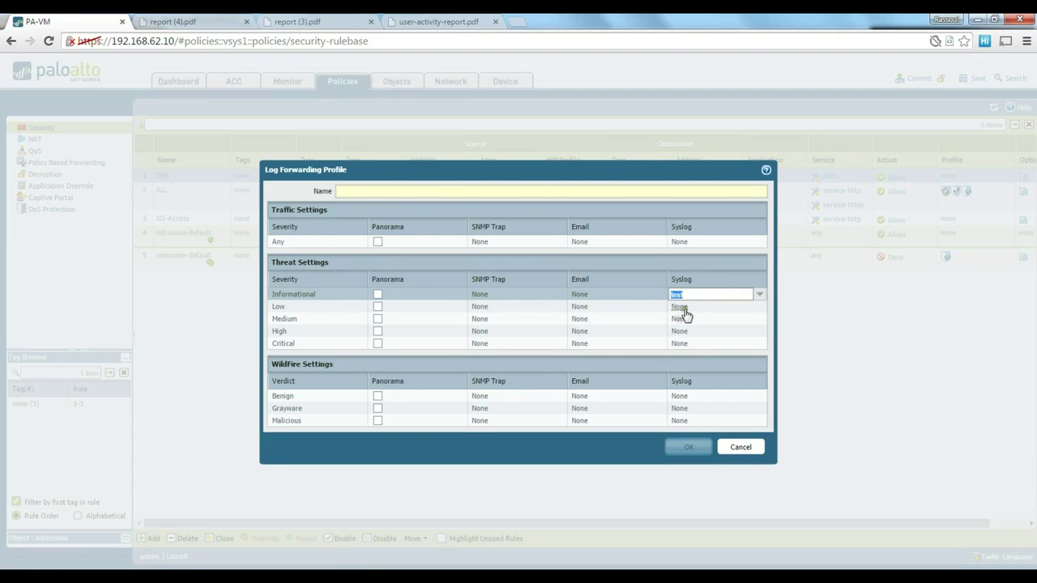
pyautogui.click(686, 344)
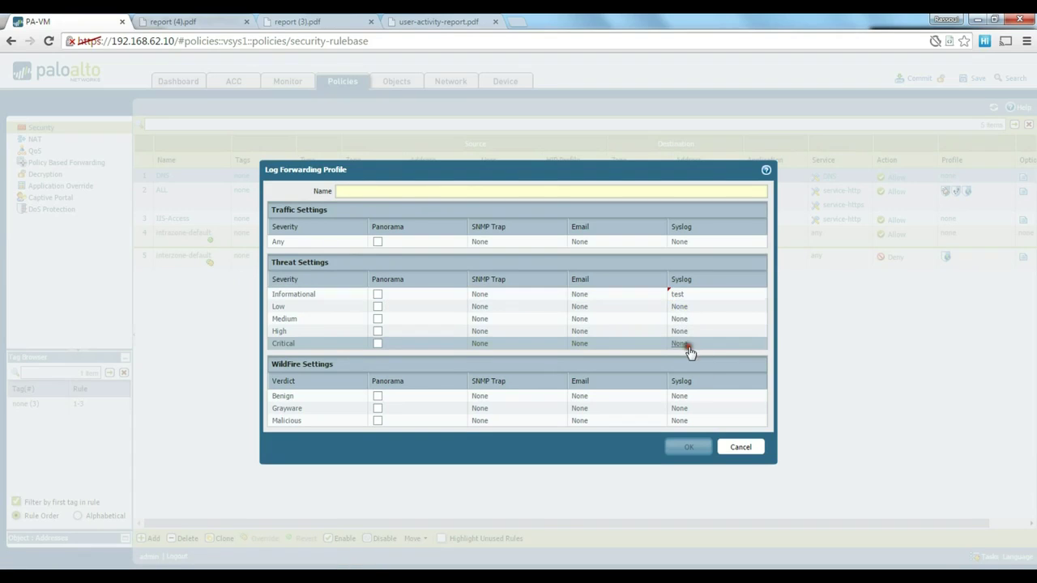
pyautogui.click(686, 370)
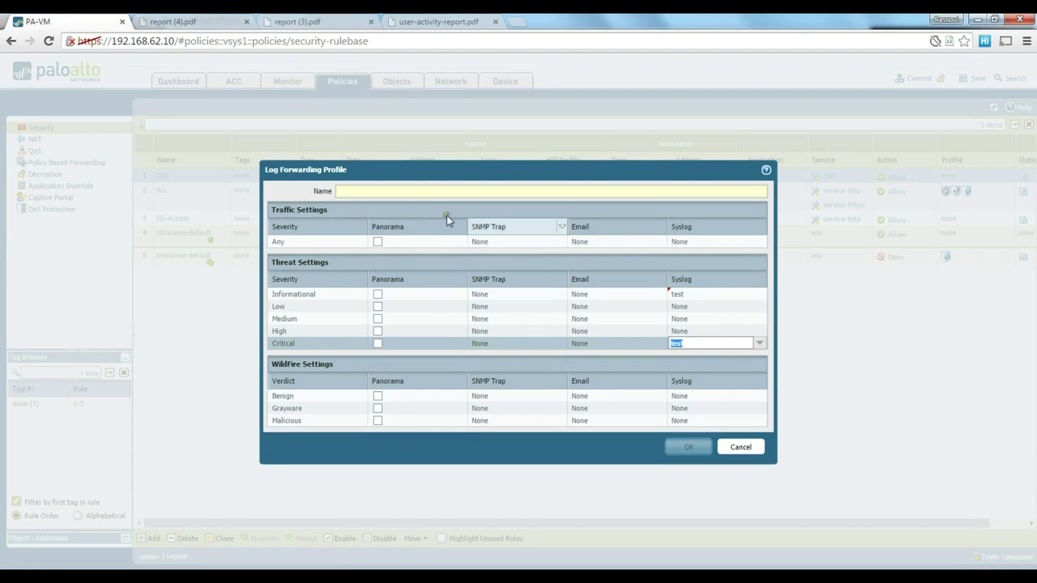
# Name the log forwarding profile testlogprofile, save it, and apply it to the DNS rule
pyautogui.click(389, 191)
pyautogui.write('testlogprofile')
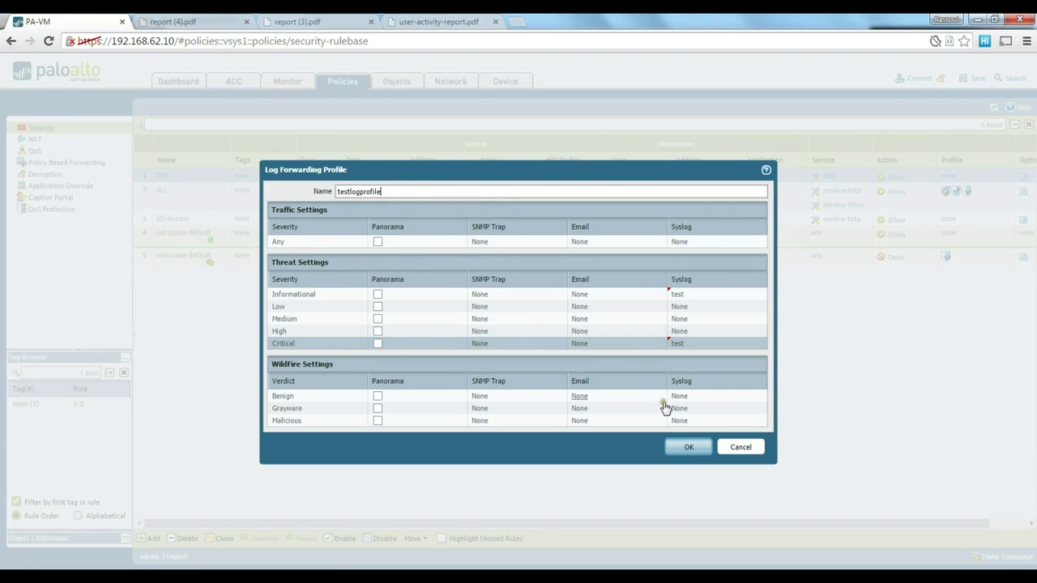
pyautogui.click(690, 448)
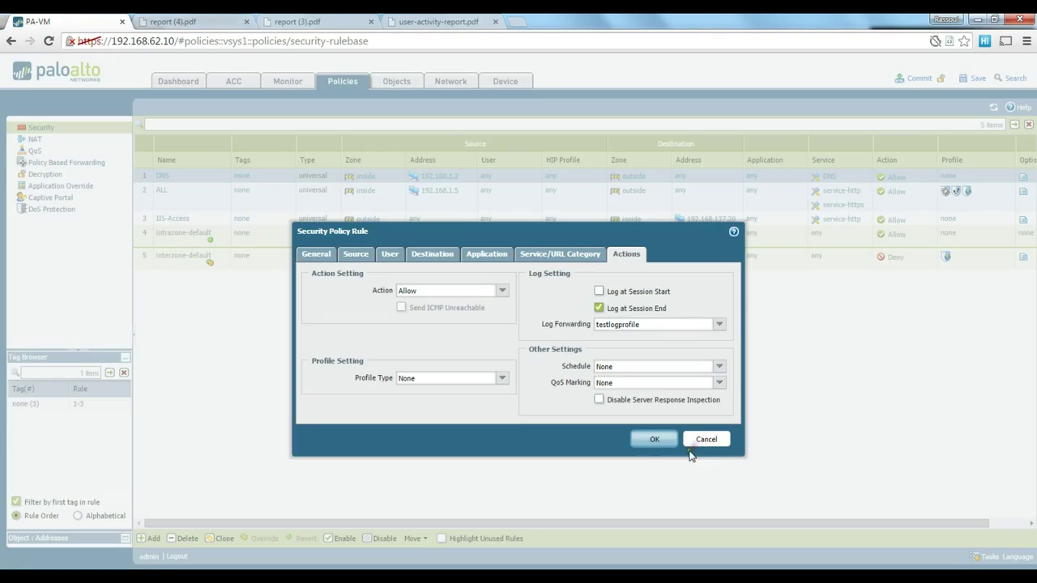
pyautogui.click(645, 324)
pyautogui.click(660, 324)
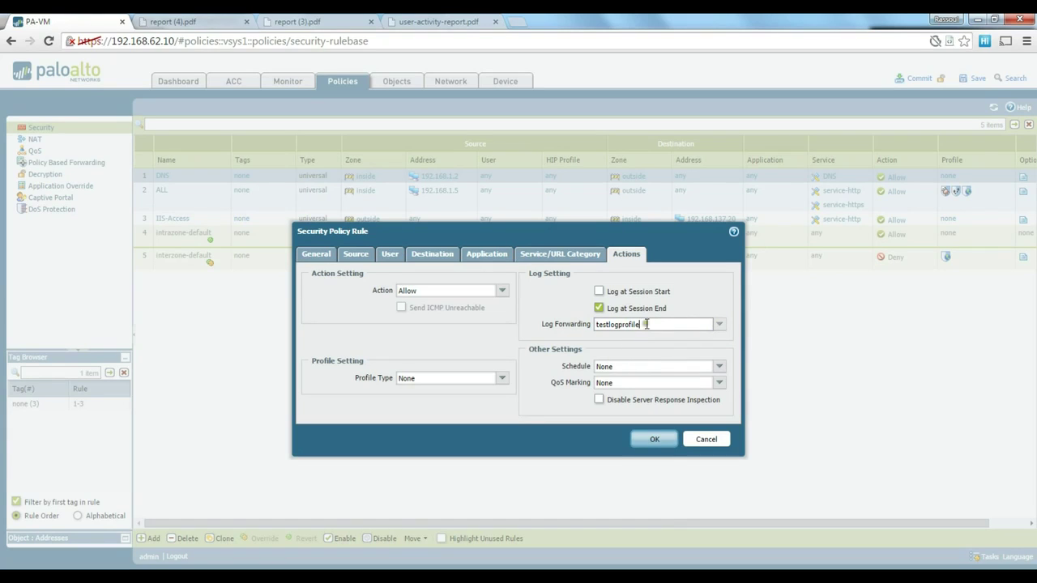
pyautogui.click(652, 439)
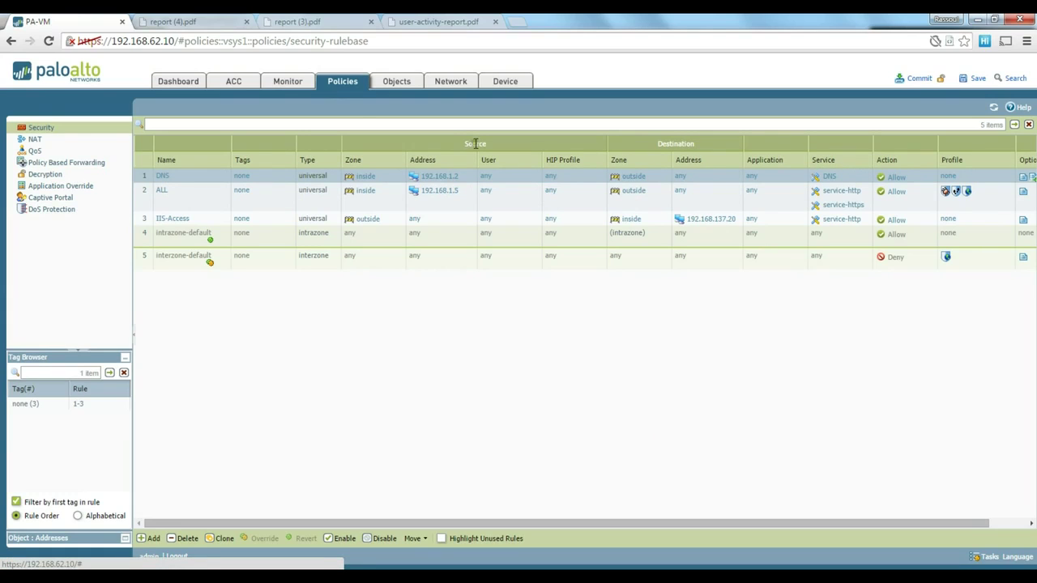
# Return to the firewall's monitoring section
pyautogui.click(295, 84)
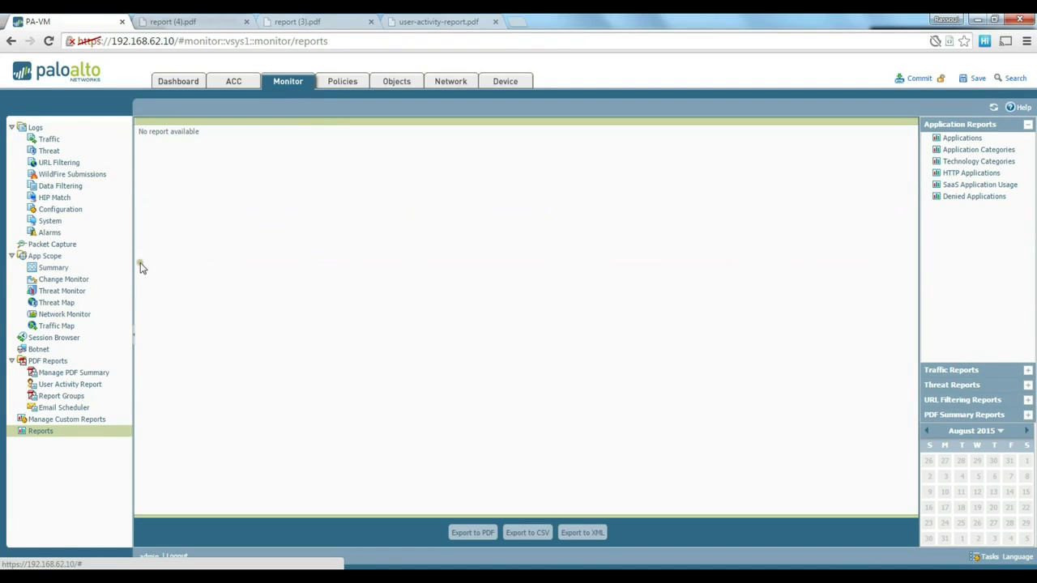